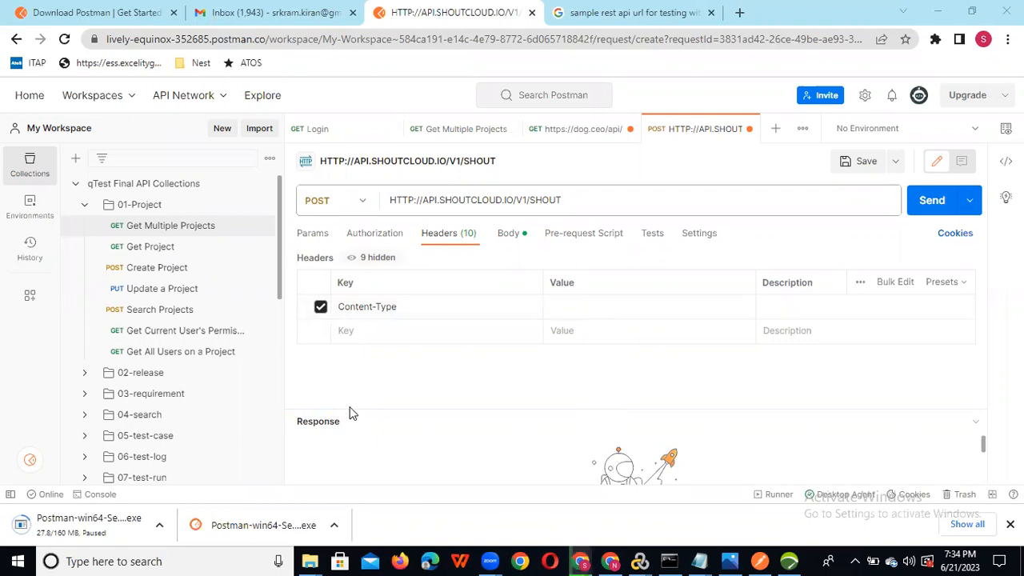
Set the Content-Type header's value to application/json, as given in the SHOUTCLOUD documentation.
{"action": "key", "text": "alt+Tab"}
{"action": "key", "text": "alt+Tab"}
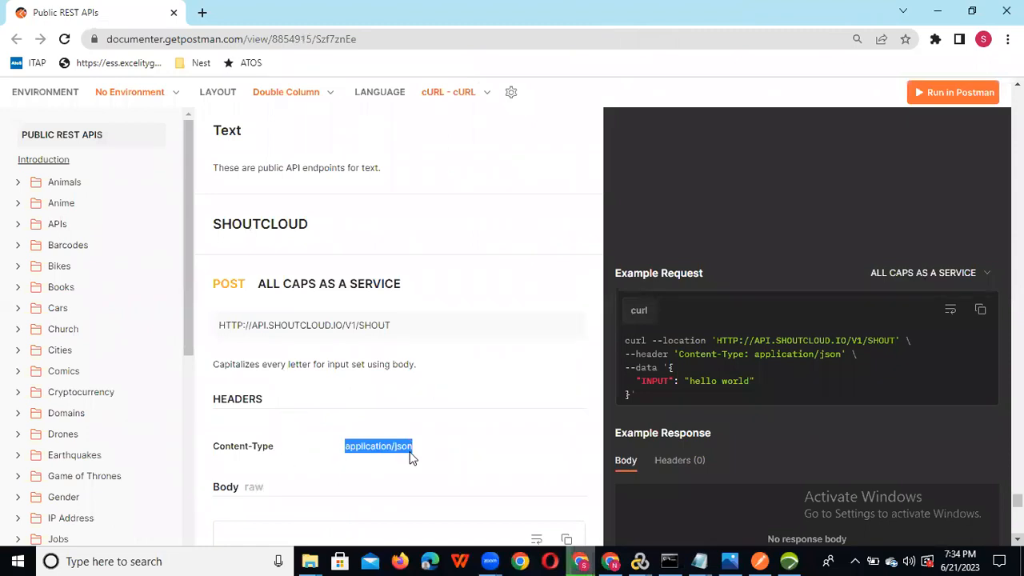
{"action": "key", "text": "alt+Tab"}
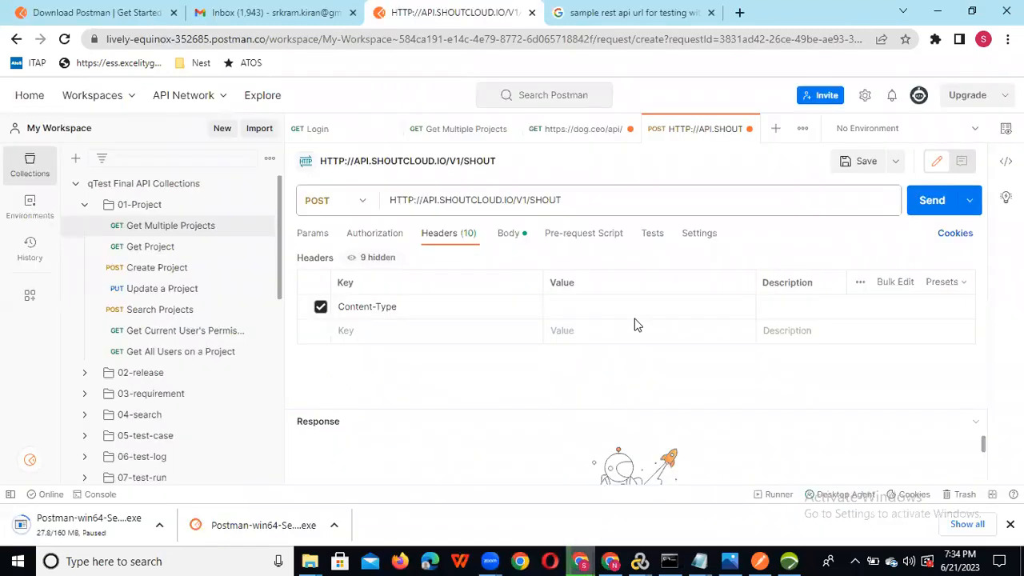
{"action": "left_click", "coordinate": [585, 306]}
{"action": "type", "text": "HTTP://API.SHOUTCLOUD.IO/V1/SHOUT"}
{"action": "key", "text": "ctrl+a"}
{"action": "key", "text": "BackSpace"}
{"action": "type", "text": "applicatio"}
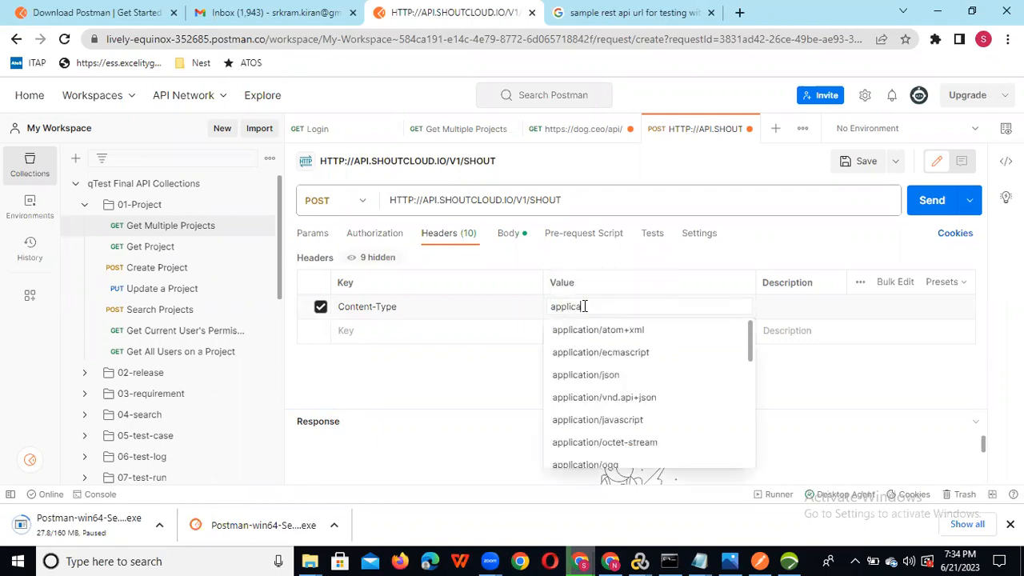
{"action": "left_click", "coordinate": [622, 373]}
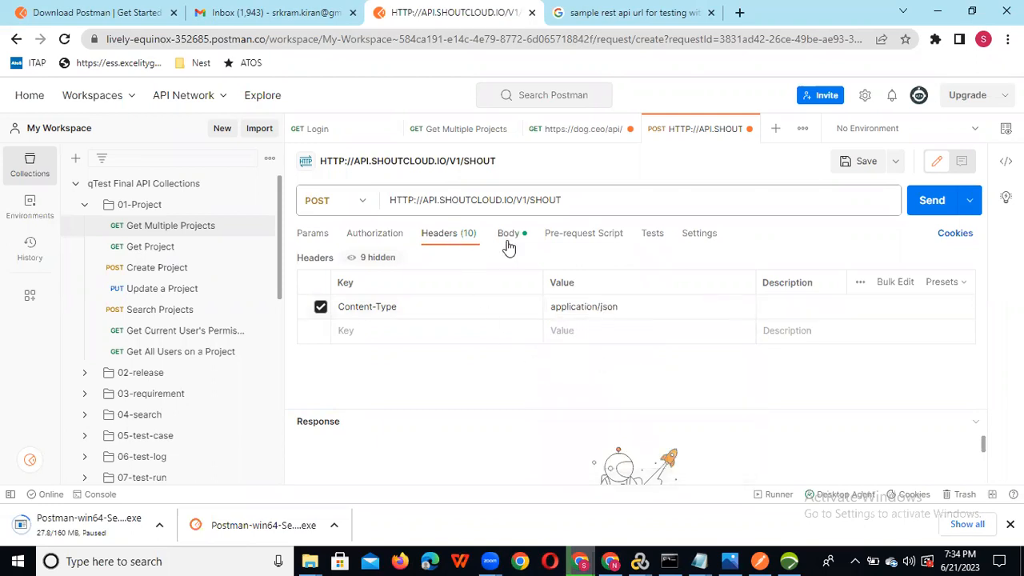
Replace the request's raw JSON body with the documentation's example { "INPUT": "hello world" }.
{"action": "key", "text": "alt+Tab"}
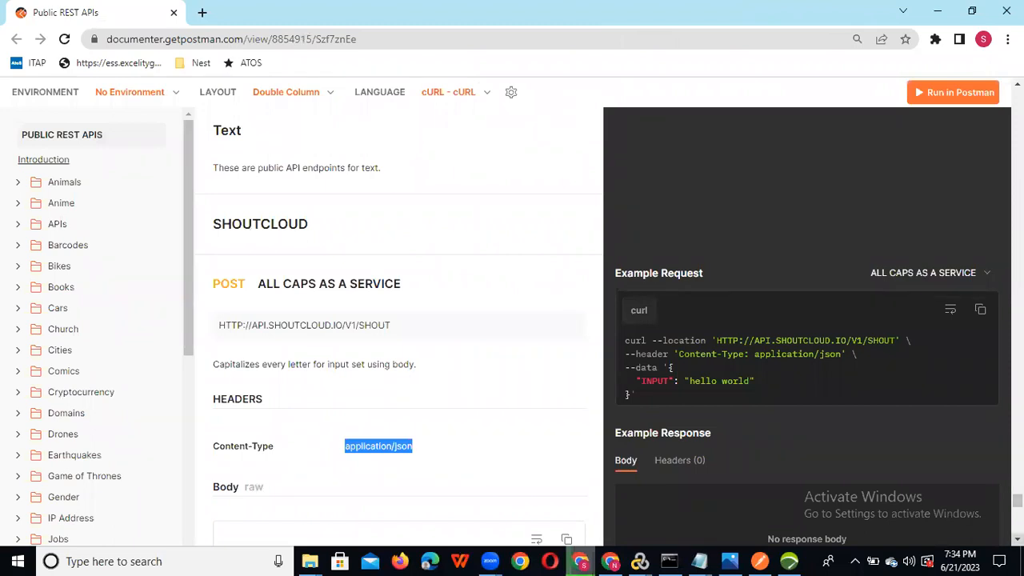
{"action": "scroll", "coordinate": [608, 320], "scroll_direction": "down", "scroll_amount": 2}
{"action": "scroll", "coordinate": [491, 445], "scroll_direction": "down", "scroll_amount": 3}
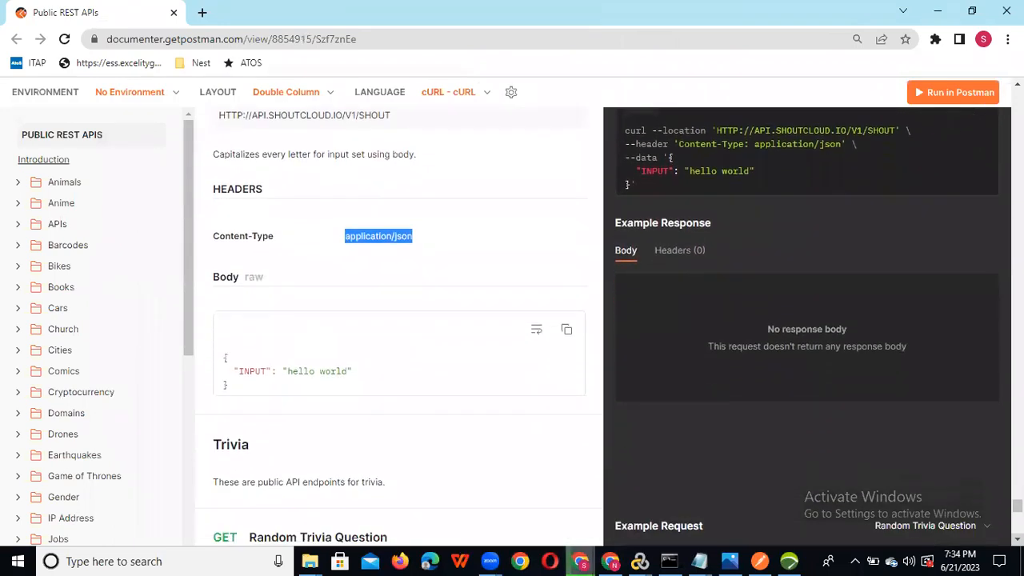
{"action": "left_click_drag", "start_coordinate": [249, 394], "coordinate": [212, 372]}
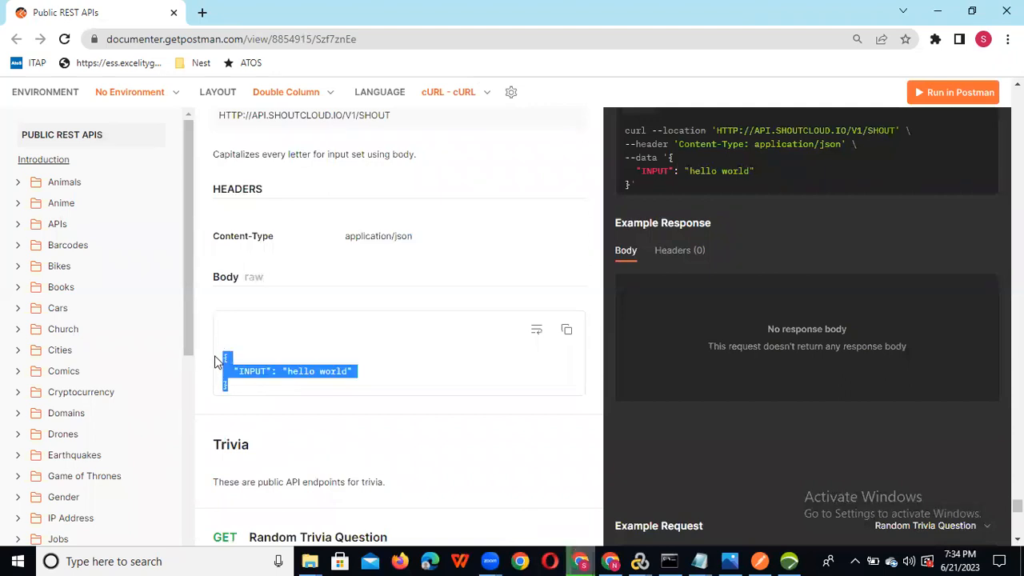
{"action": "key", "text": "alt+Tab"}
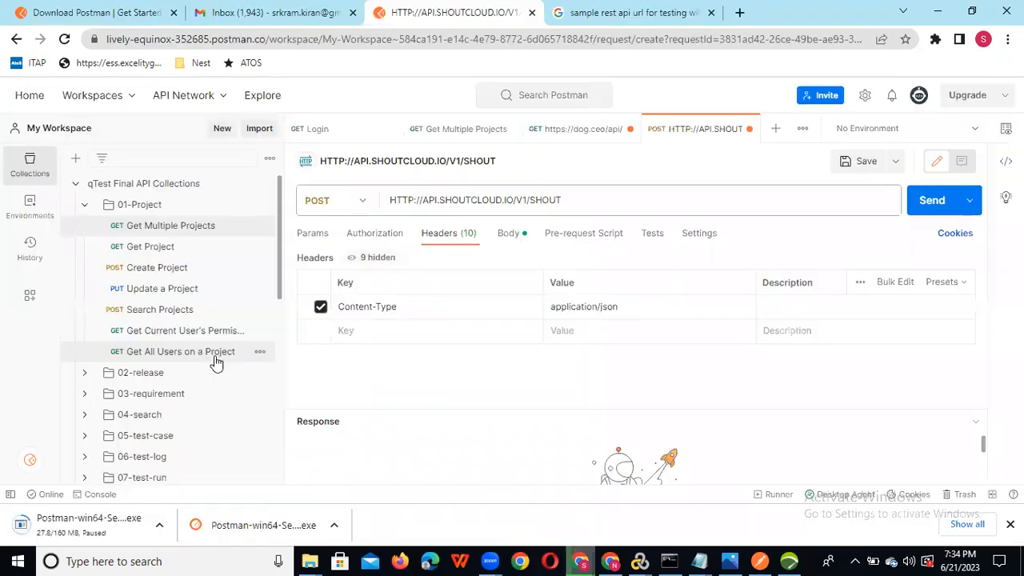
{"action": "left_click", "coordinate": [517, 237]}
{"action": "left_click_drag", "start_coordinate": [361, 336], "coordinate": [267, 283]}
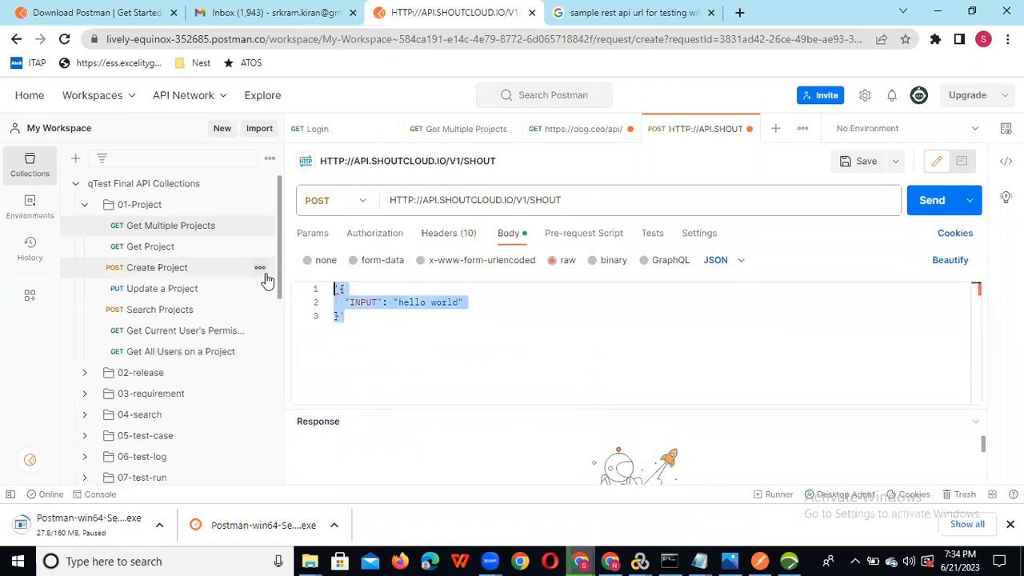
{"action": "type", "text": "{   \"INPUT\": \"hello world\" }"}
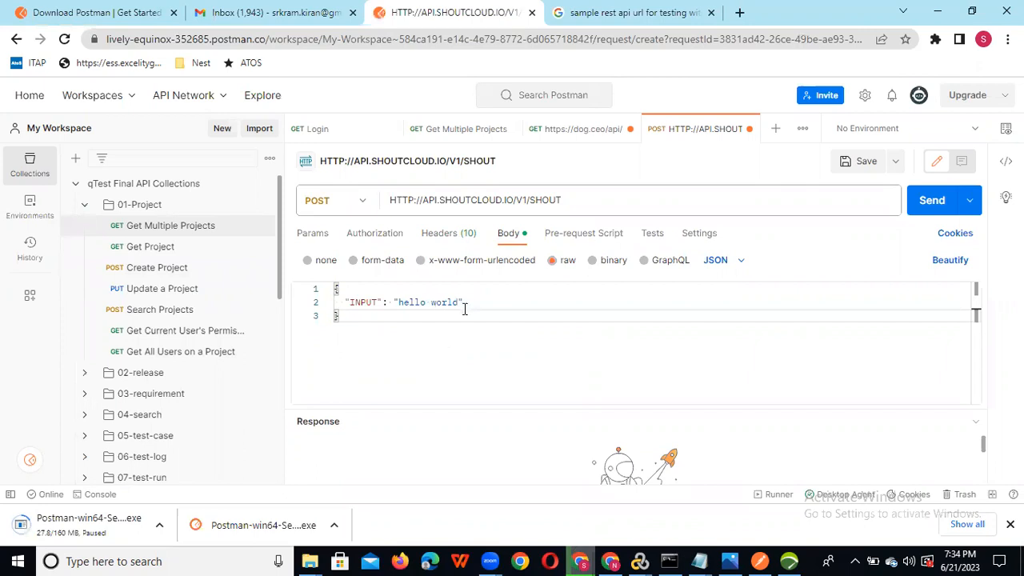
Check the request against the SHOUTCLOUD documentation, send the POST request and enlarge the response area.
{"action": "key", "text": "alt+Tab"}
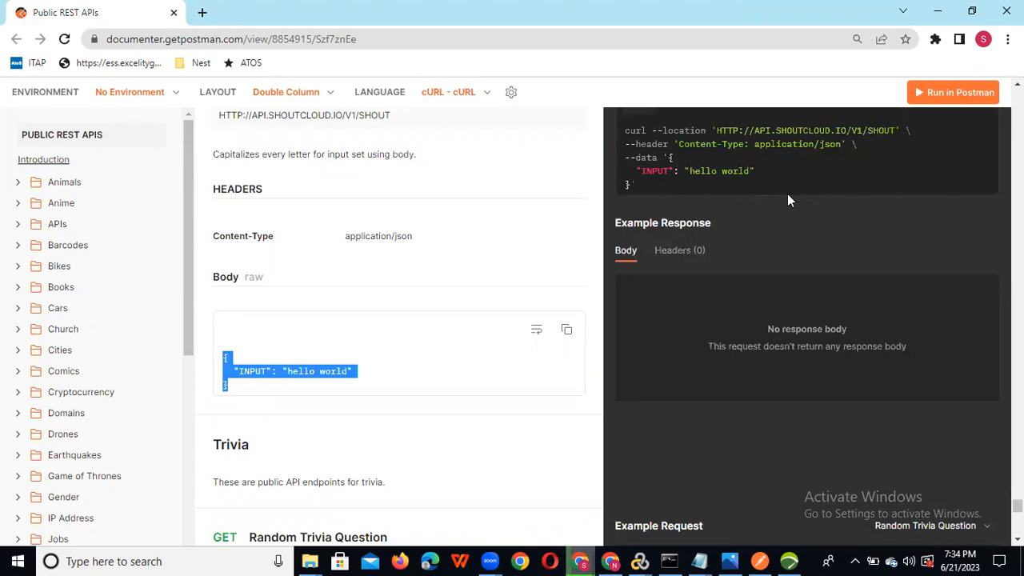
{"action": "left_click", "coordinate": [1018, 84]}
{"action": "left_click", "coordinate": [1018, 84]}
{"action": "left_click", "coordinate": [1018, 84]}
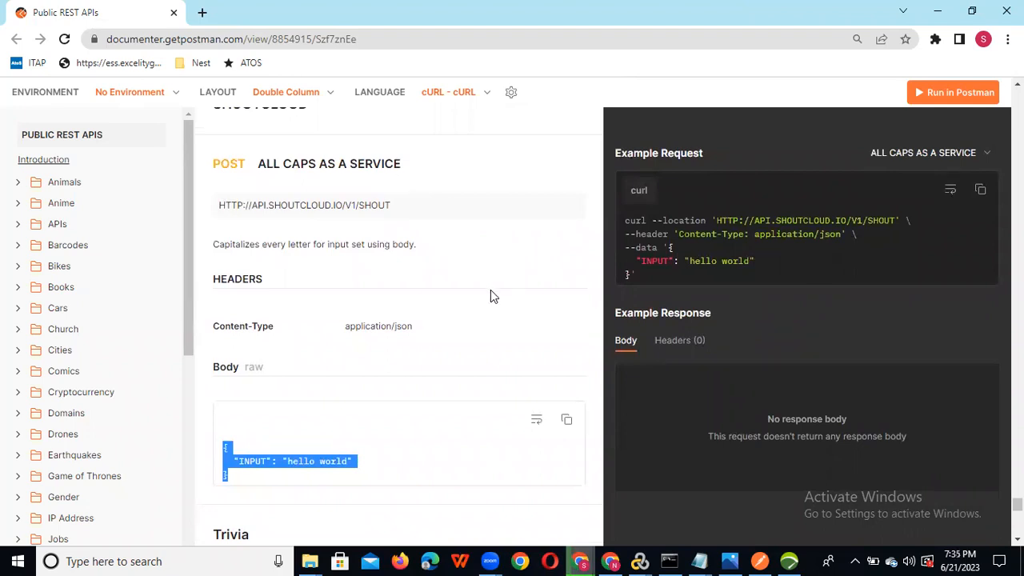
{"action": "key", "text": "alt+Tab"}
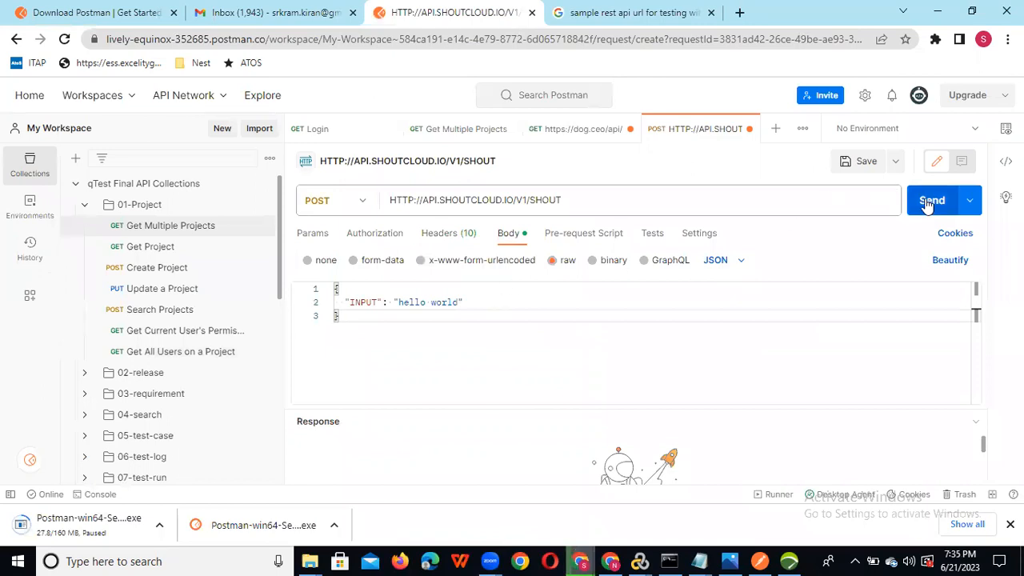
{"action": "left_click", "coordinate": [928, 201]}
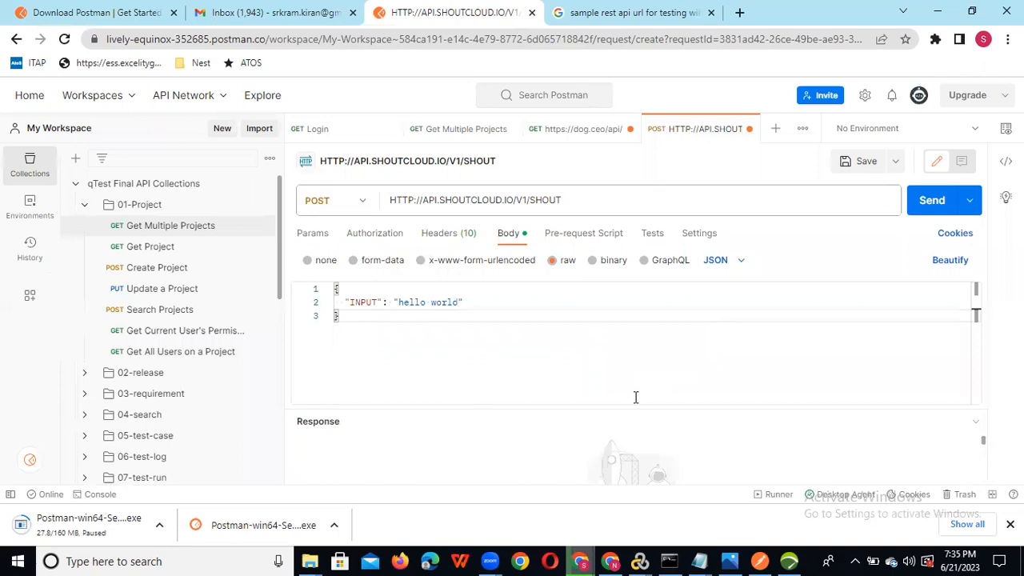
{"action": "left_click_drag", "start_coordinate": [636, 408], "coordinate": [664, 260]}
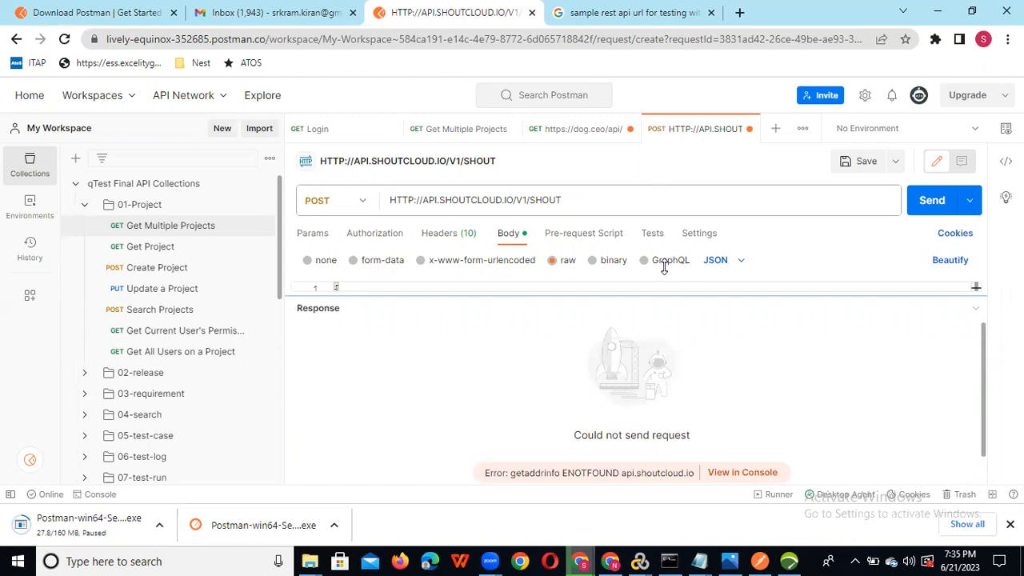
{"action": "mouse_move", "coordinate": [664, 268]}
{"action": "left_mouse_down"}
{"action": "mouse_move", "coordinate": [651, 400]}
{"action": "mouse_move", "coordinate": [670, 284]}
{"action": "left_mouse_up"}
{"action": "key", "text": "alt+Tab"}
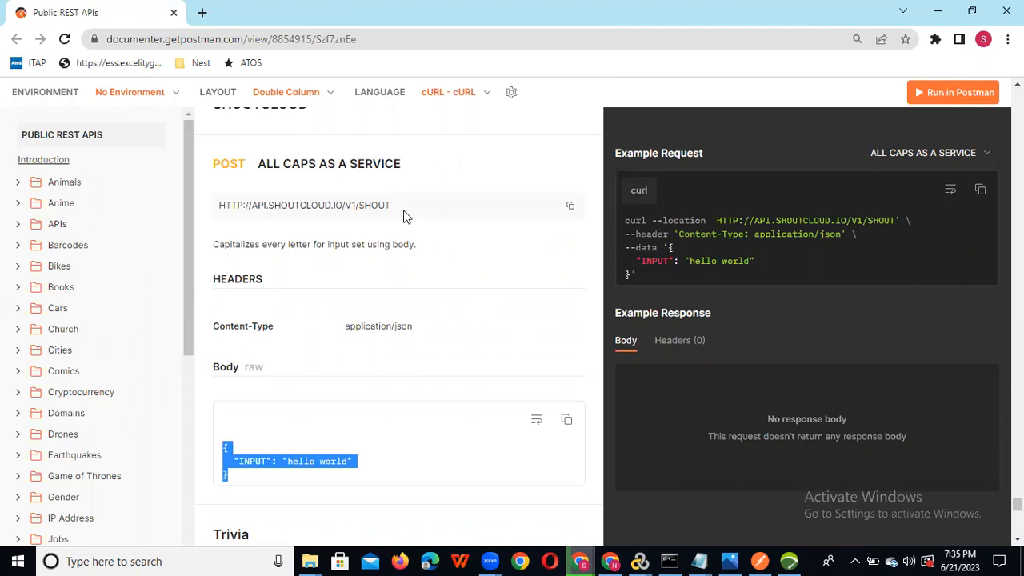
{"action": "left_click", "coordinate": [339, 445]}
{"action": "scroll", "coordinate": [340, 444], "scroll_direction": "down", "scroll_amount": 3}
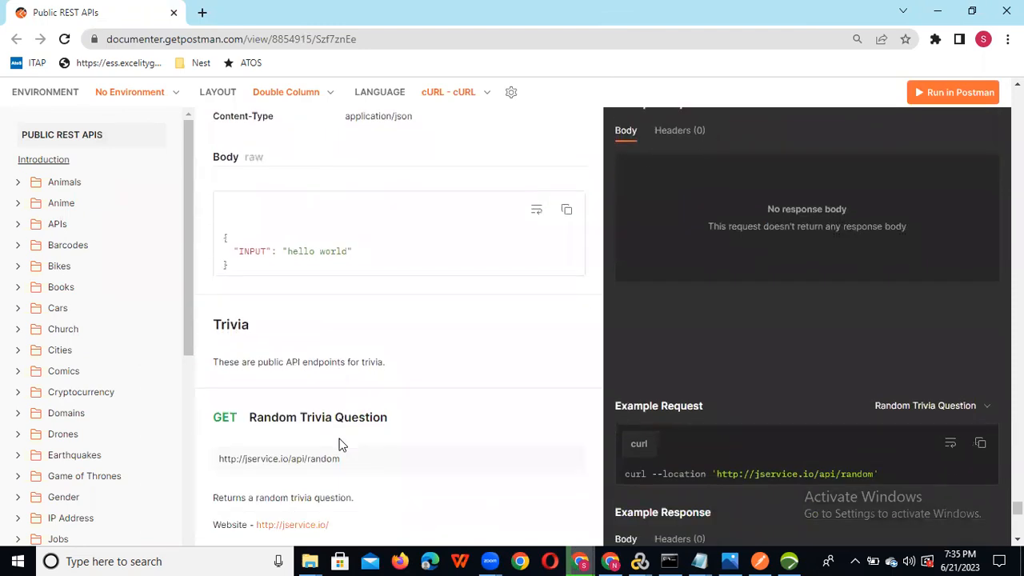
{"action": "scroll", "coordinate": [339, 445], "scroll_direction": "up", "scroll_amount": 3}
{"action": "scroll", "coordinate": [339, 445], "scroll_direction": "up", "scroll_amount": 2}
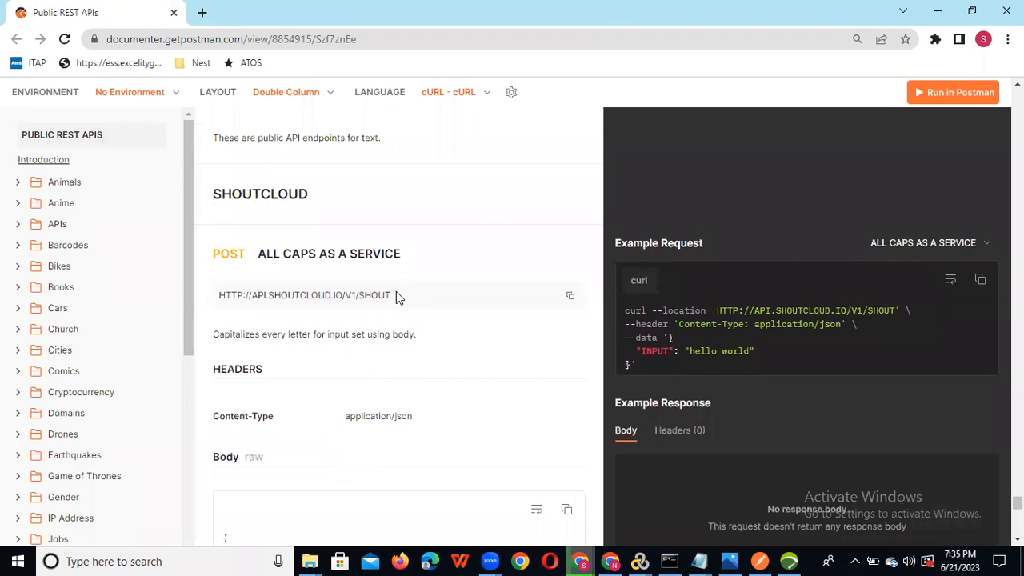
{"action": "left_click_drag", "start_coordinate": [394, 296], "coordinate": [220, 304]}
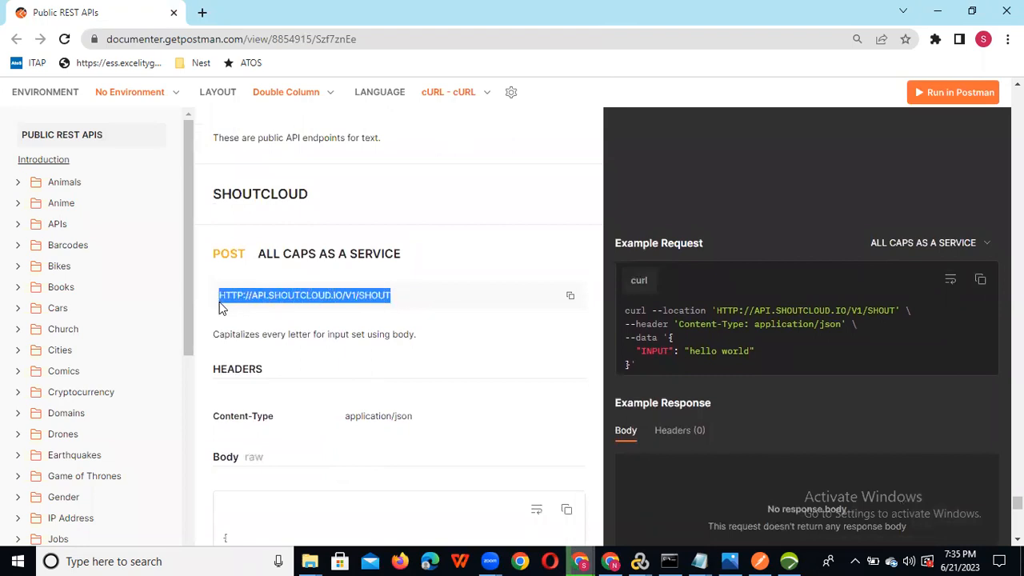
{"action": "key", "text": "alt+Tab"}
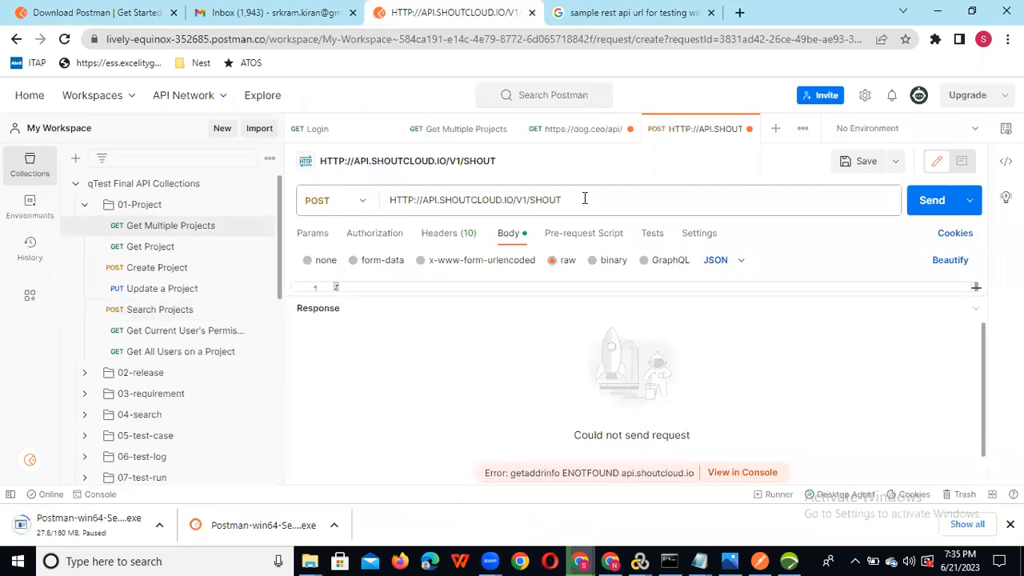
{"action": "left_click_drag", "start_coordinate": [582, 200], "coordinate": [343, 206]}
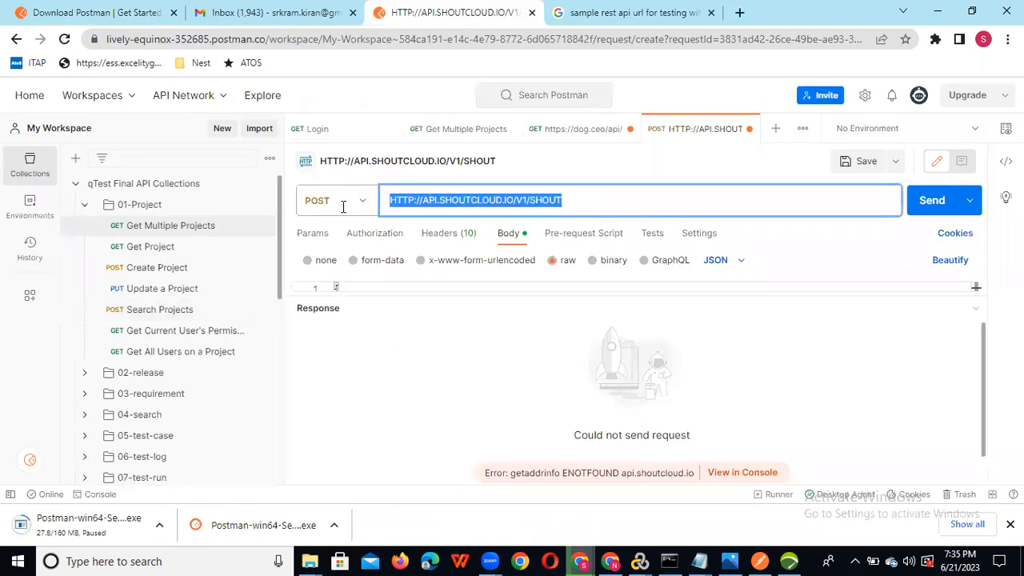
{"action": "left_click", "coordinate": [342, 205]}
{"action": "left_click", "coordinate": [392, 200]}
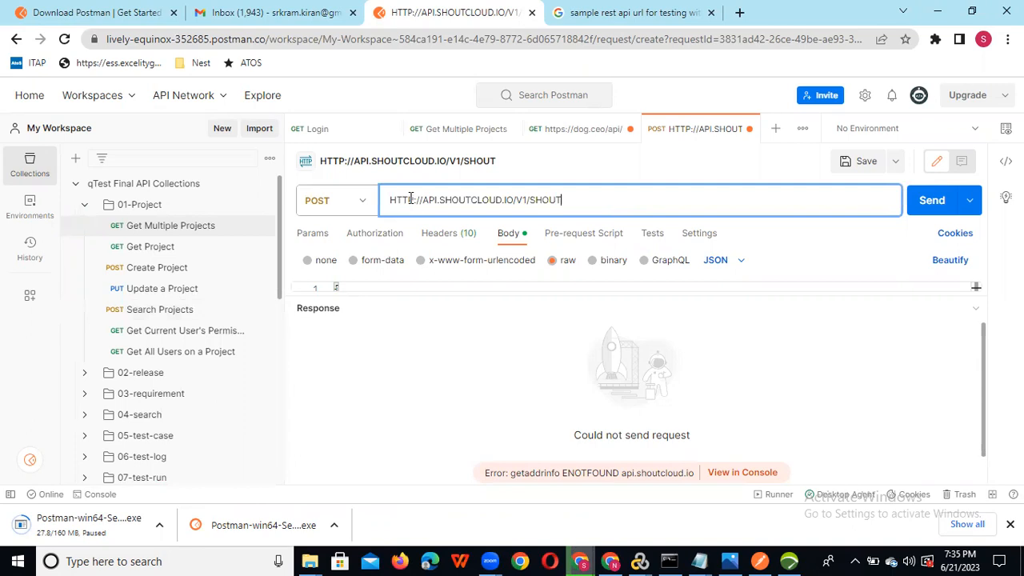
{"action": "left_click", "coordinate": [934, 200]}
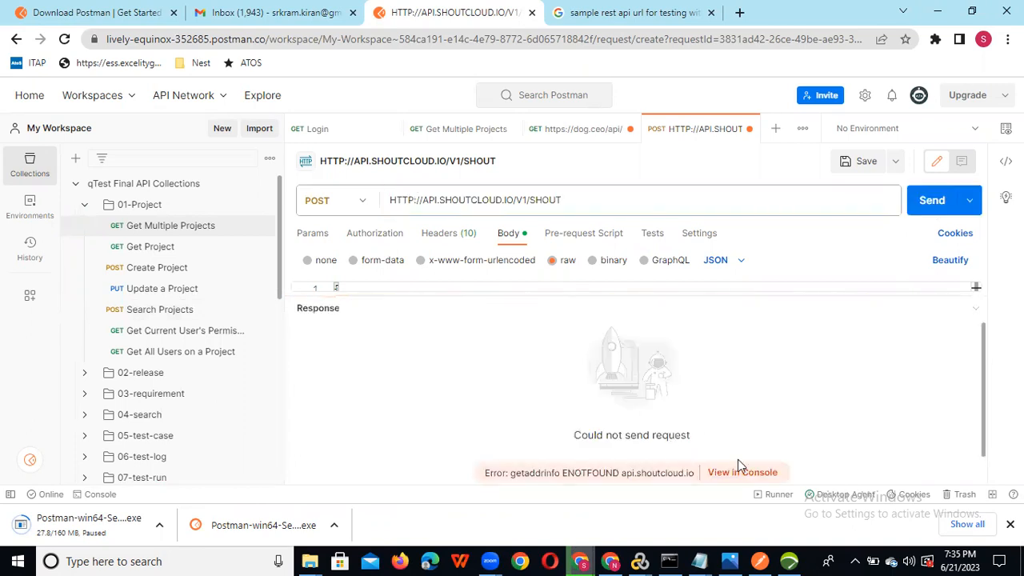
Examine the latest SHOUT request in the console, including its error, request headers and request body, and compare its URL.
{"action": "left_click", "coordinate": [743, 472]}
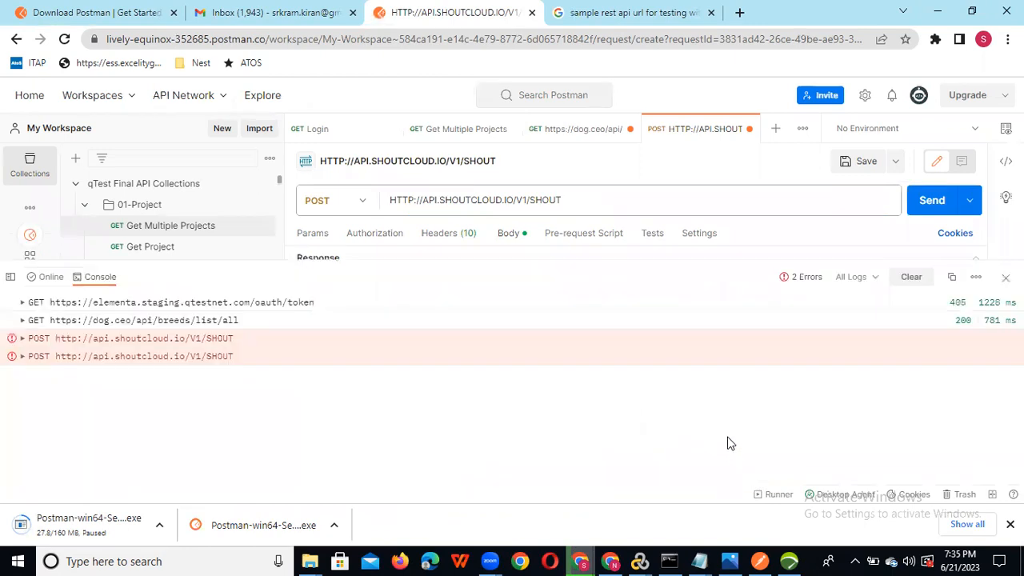
{"action": "left_click", "coordinate": [22, 357]}
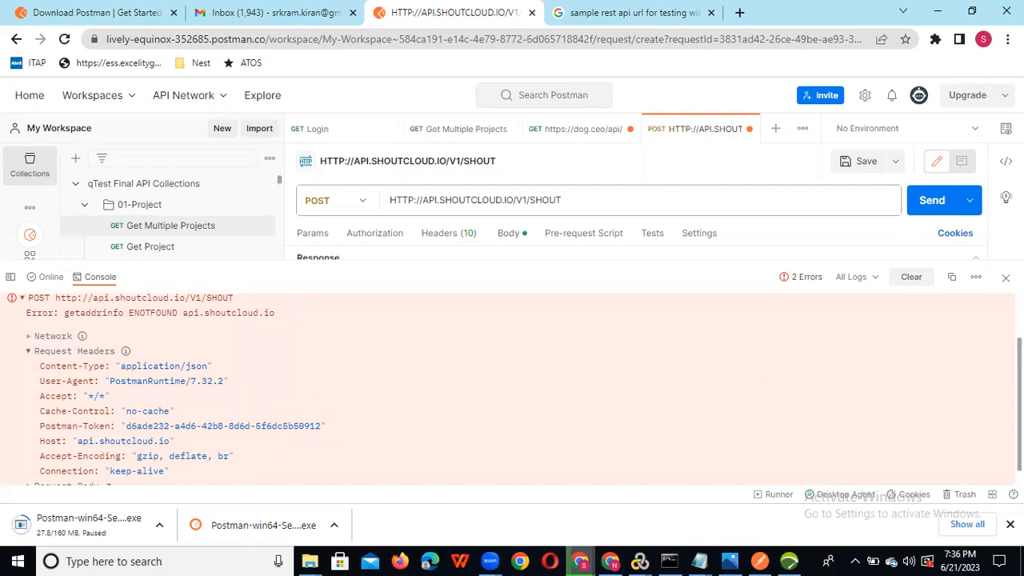
{"action": "scroll", "coordinate": [512, 384], "scroll_direction": "down", "scroll_amount": 1}
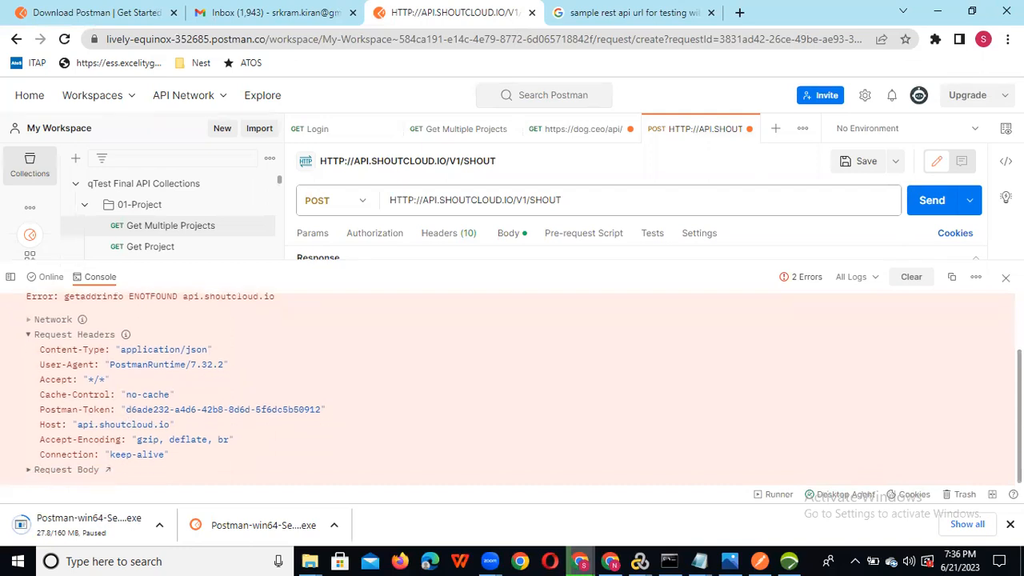
{"action": "left_click", "coordinate": [28, 472]}
{"action": "scroll", "coordinate": [512, 384], "scroll_direction": "down", "scroll_amount": 1}
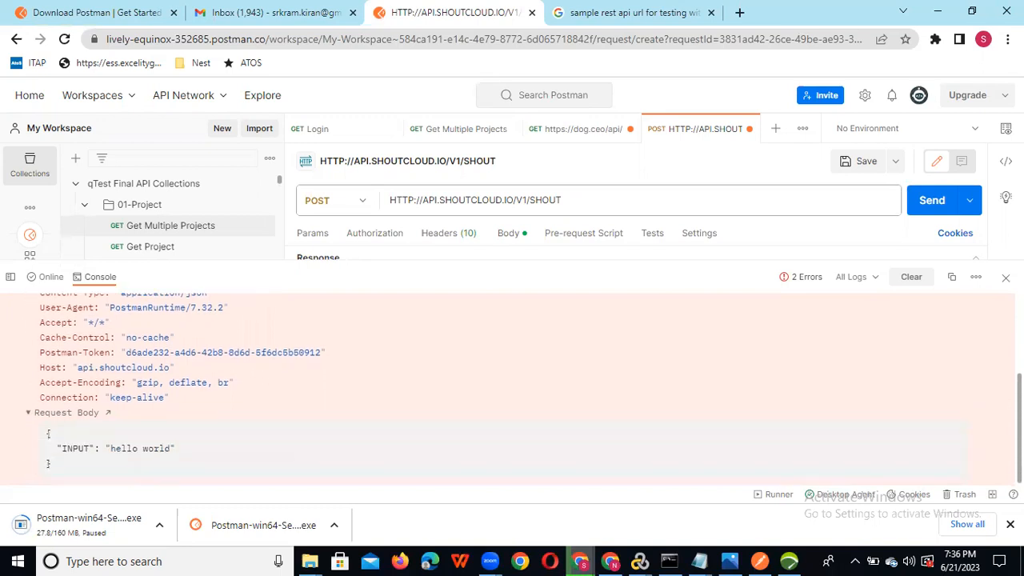
{"action": "scroll", "coordinate": [512, 384], "scroll_direction": "up", "scroll_amount": 3}
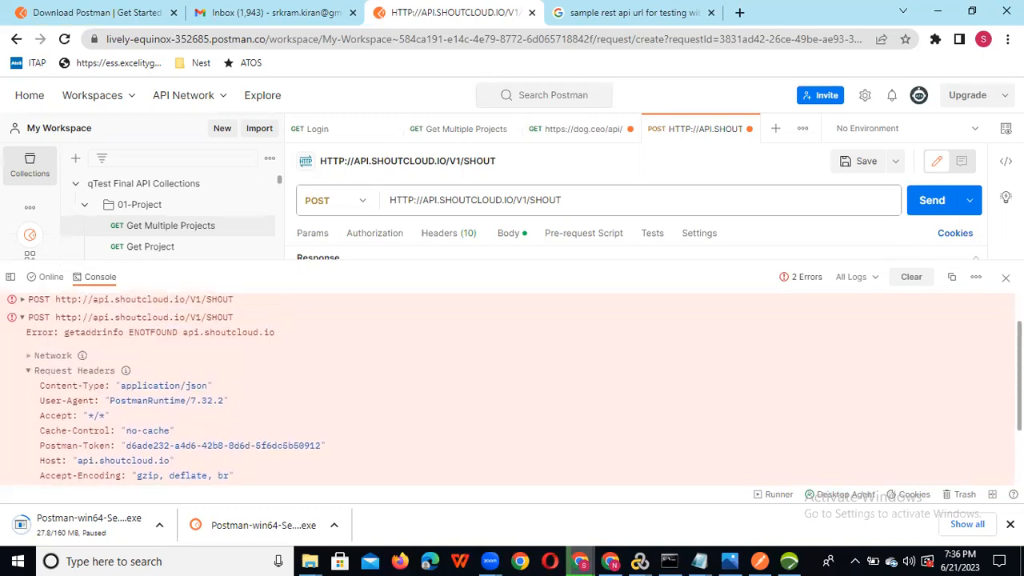
{"action": "scroll", "coordinate": [512, 385], "scroll_direction": "up", "scroll_amount": 1}
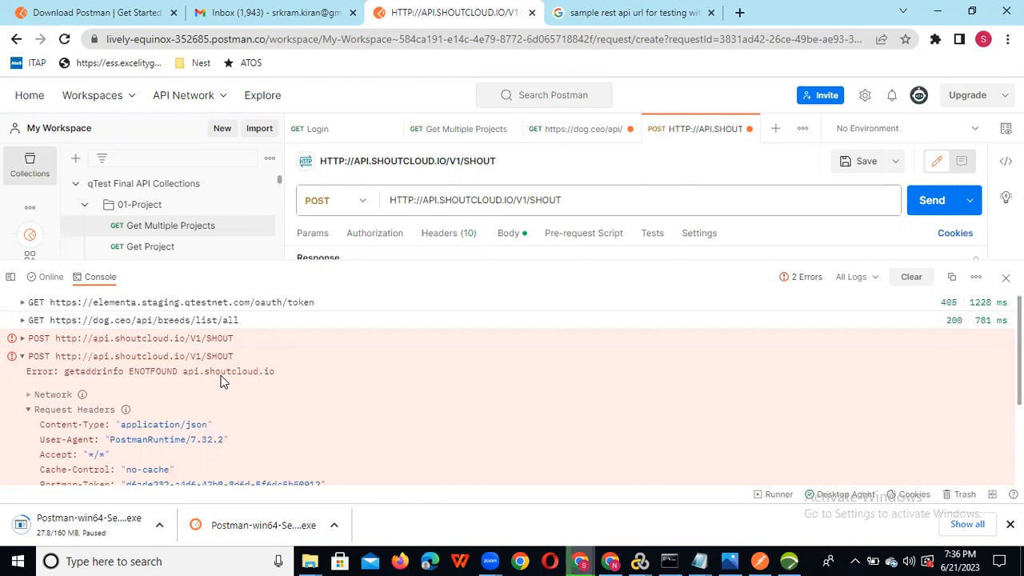
{"action": "left_click_drag", "start_coordinate": [592, 201], "coordinate": [398, 200]}
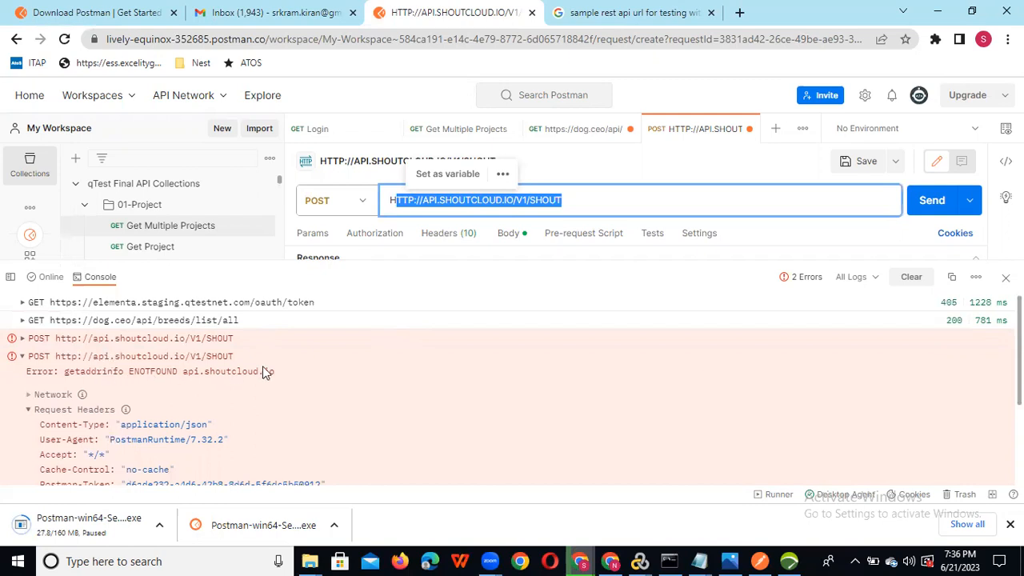
Switch to the Public REST APIs documentation and look through its endpoints for another sample request.
{"action": "key", "text": "alt+Tab"}
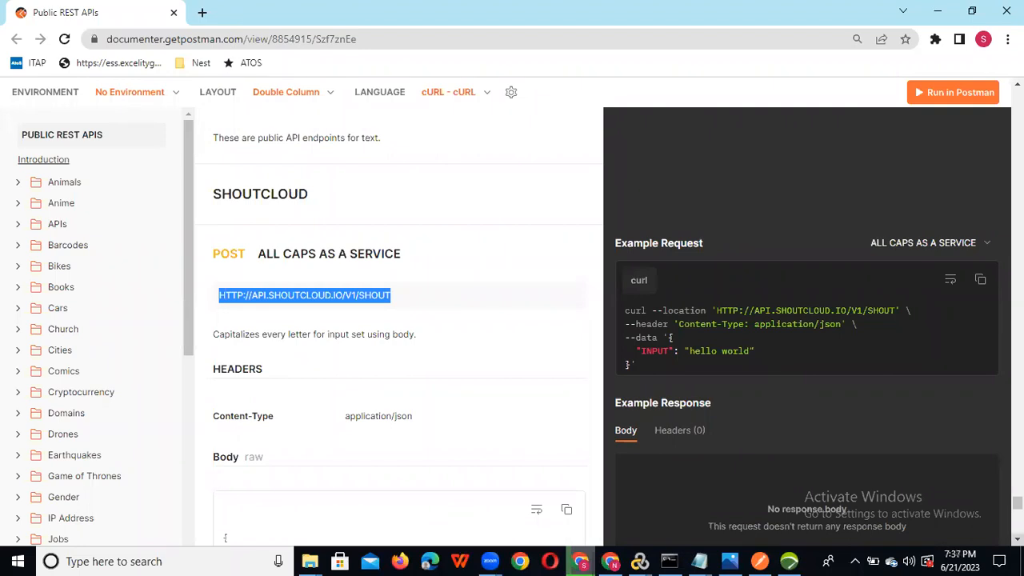
{"action": "scroll", "coordinate": [598, 325], "scroll_direction": "down", "scroll_amount": 5}
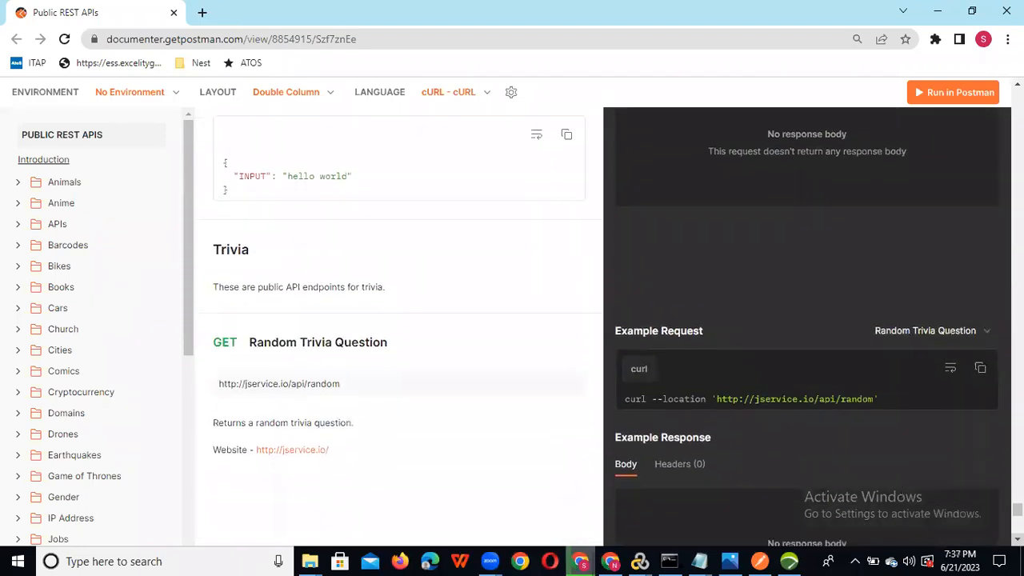
{"action": "scroll", "coordinate": [464, 289], "scroll_direction": "down", "scroll_amount": 10}
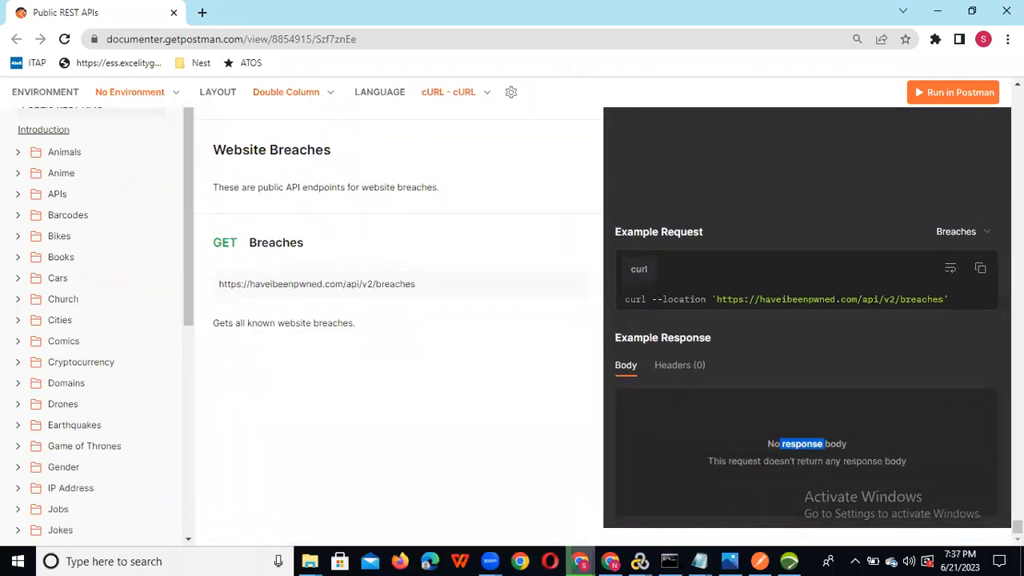
{"action": "scroll", "coordinate": [512, 320], "scroll_direction": "up", "scroll_amount": 4}
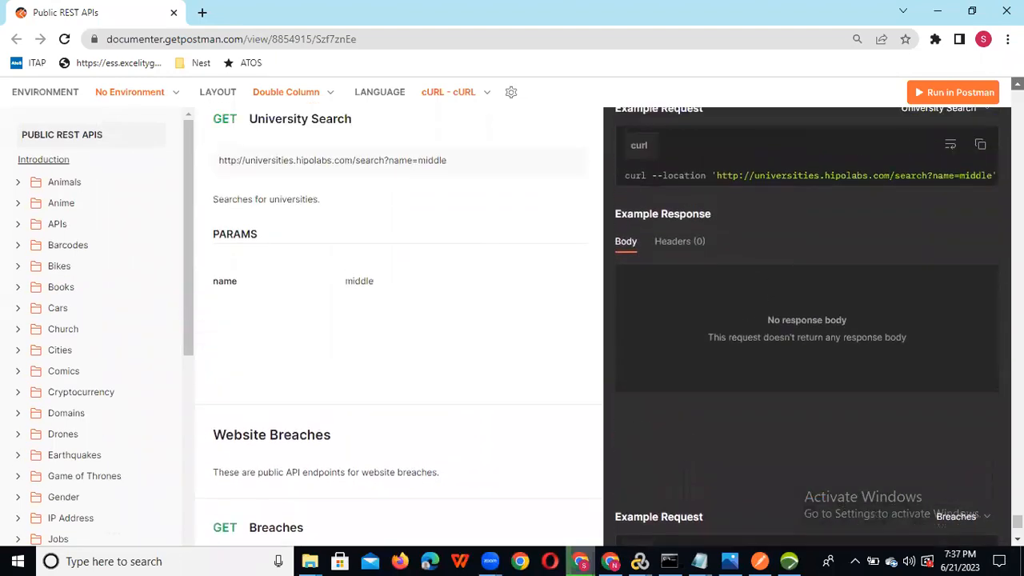
{"action": "scroll", "coordinate": [603, 326], "scroll_direction": "up", "scroll_amount": 1}
{"action": "scroll", "coordinate": [600, 323], "scroll_direction": "up", "scroll_amount": 1}
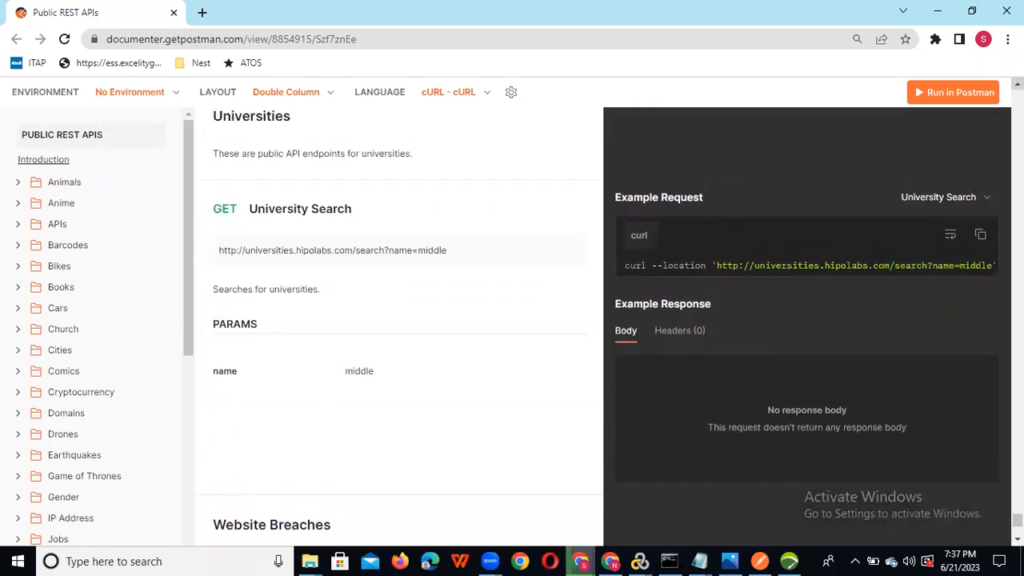
{"action": "scroll", "coordinate": [600, 324], "scroll_direction": "up", "scroll_amount": 6}
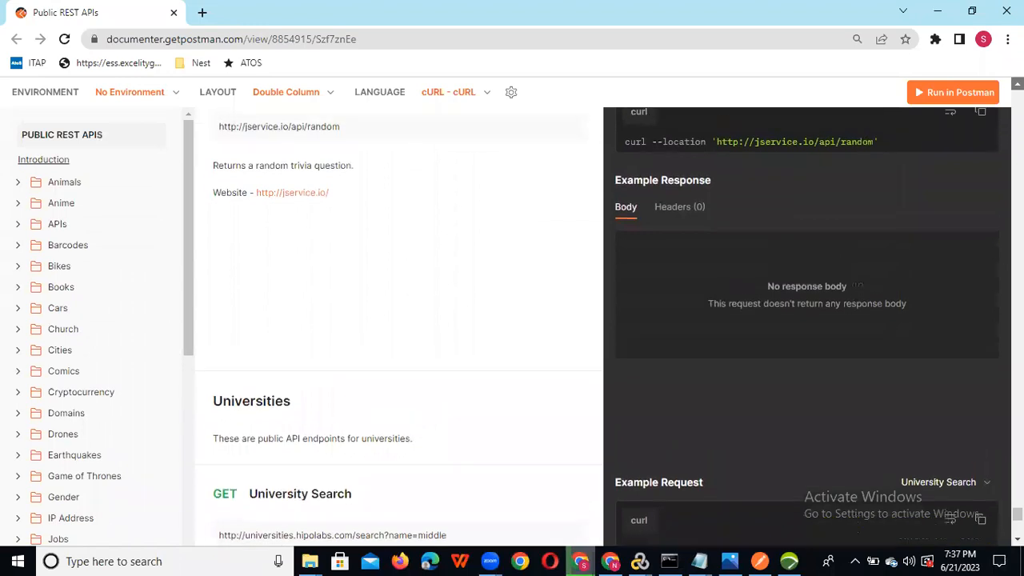
{"action": "scroll", "coordinate": [600, 324], "scroll_direction": "up", "scroll_amount": 15}
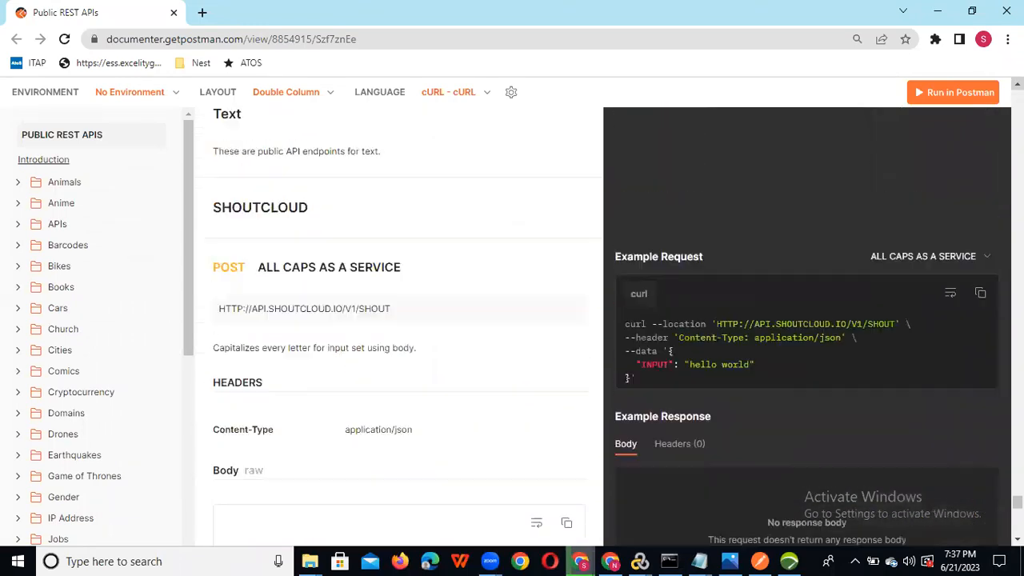
{"action": "scroll", "coordinate": [296, 172], "scroll_direction": "up", "scroll_amount": 15}
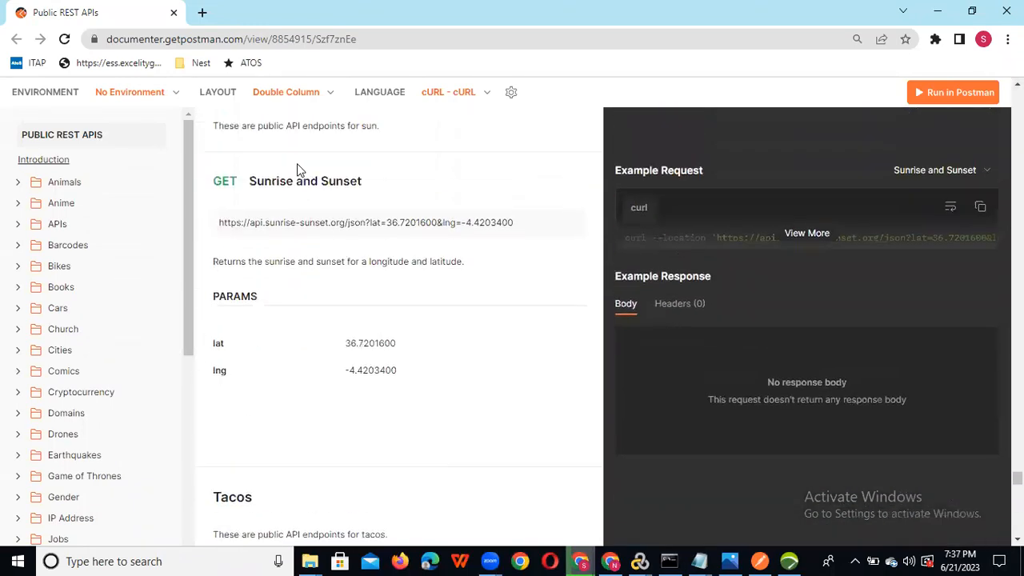
{"action": "scroll", "coordinate": [313, 265], "scroll_direction": "up", "scroll_amount": 15}
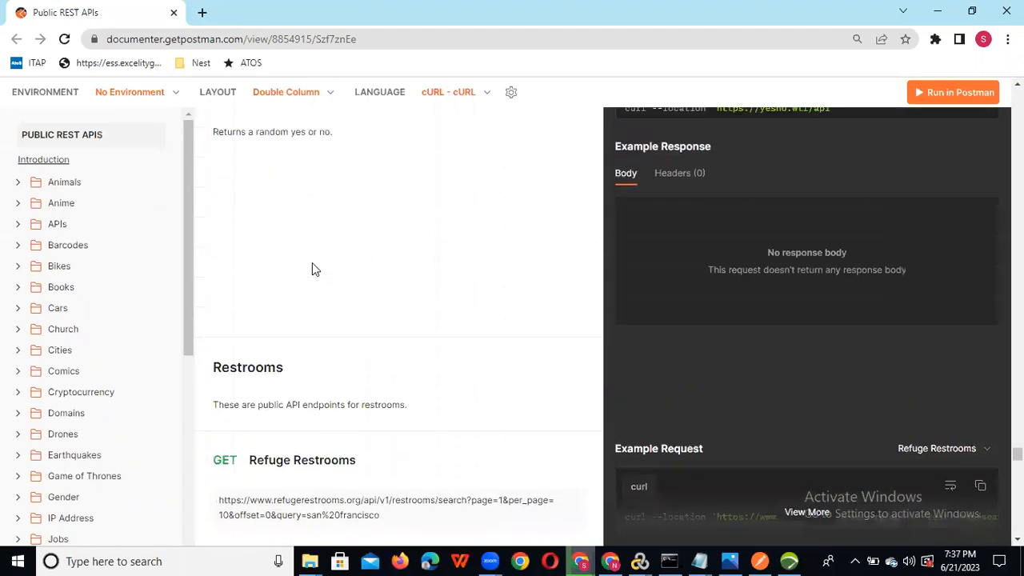
{"action": "right_click", "coordinate": [313, 265]}
{"action": "scroll", "coordinate": [459, 161], "scroll_direction": "up", "scroll_amount": 15}
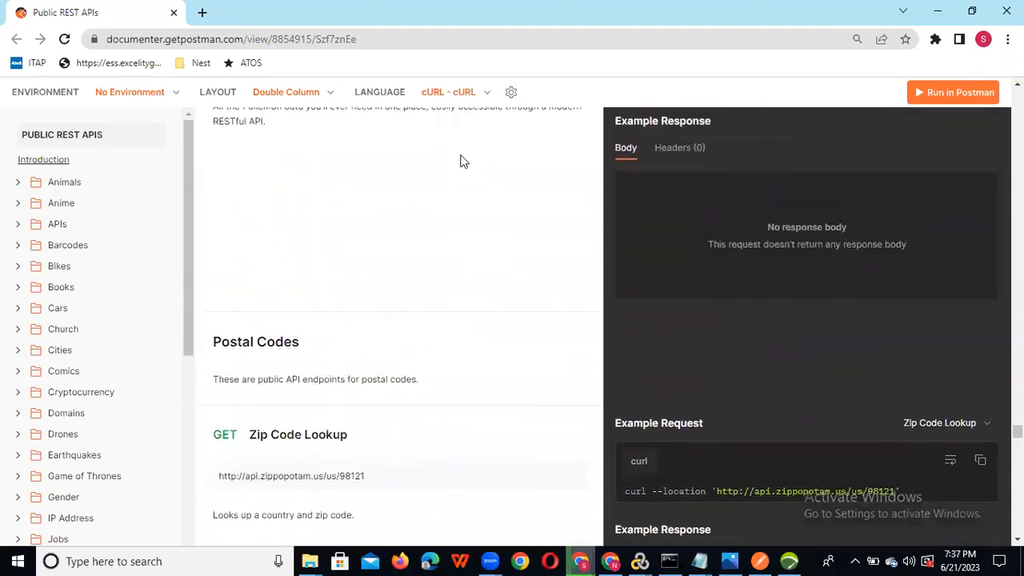
{"action": "scroll", "coordinate": [459, 161], "scroll_direction": "up", "scroll_amount": 15}
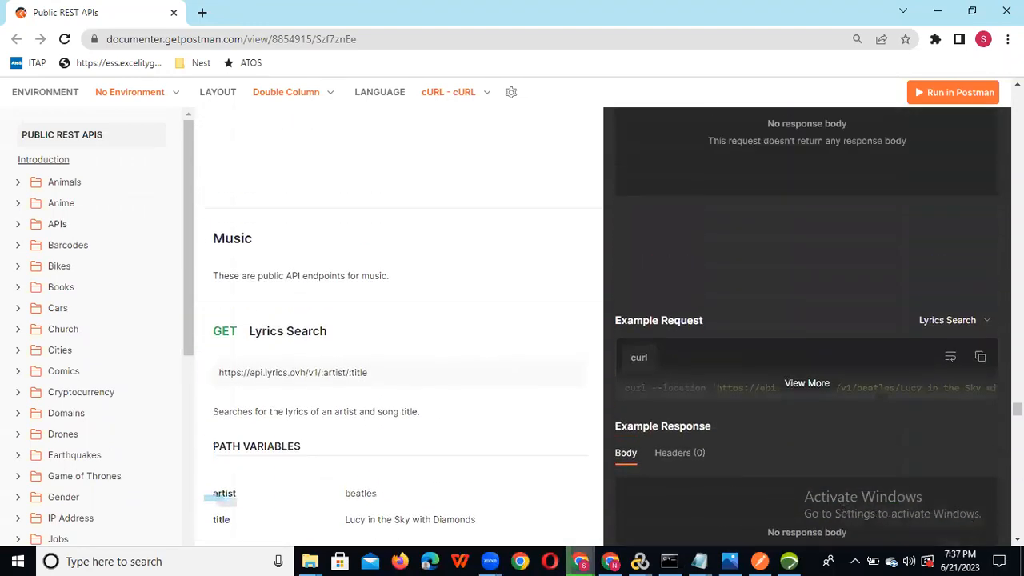
{"action": "scroll", "coordinate": [459, 161], "scroll_direction": "up", "scroll_amount": 10}
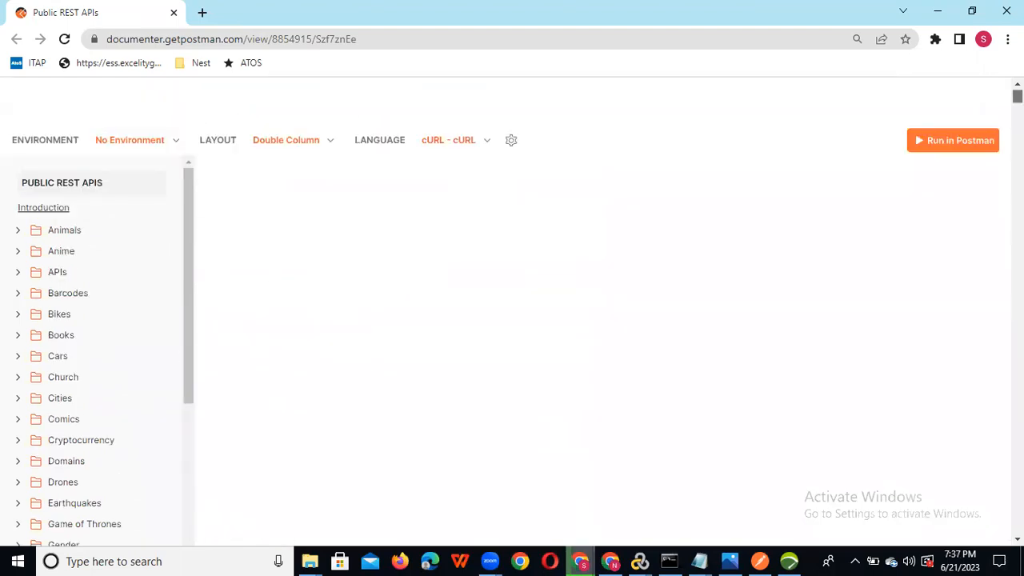
{"action": "left_click_drag", "start_coordinate": [1017, 96], "coordinate": [1018, 107]}
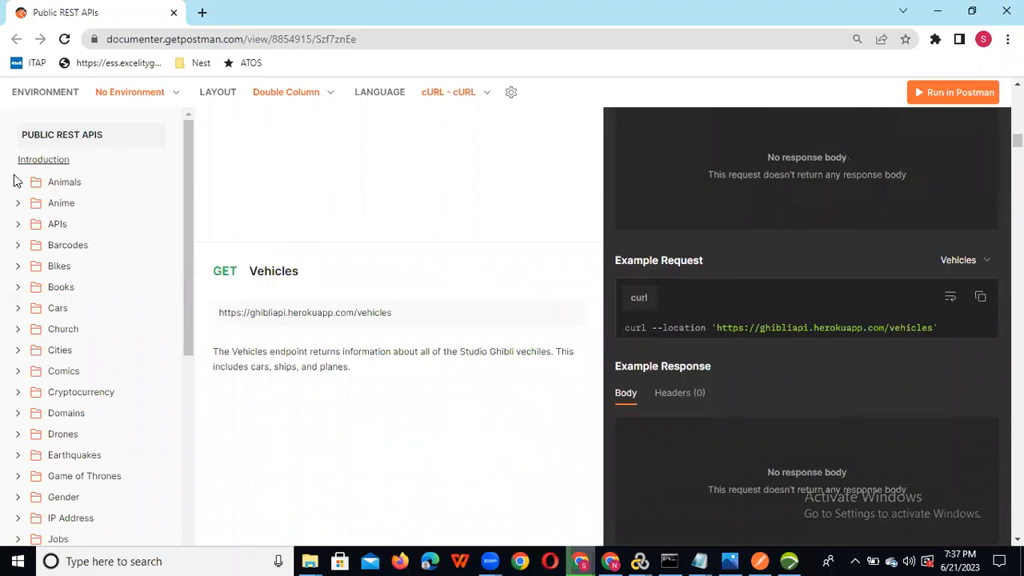
Check the requests in the documentation's Animals folder, view Cat Facts, and list the requests under Anime's Studio Ghibli folder.
{"action": "left_click", "coordinate": [18, 184]}
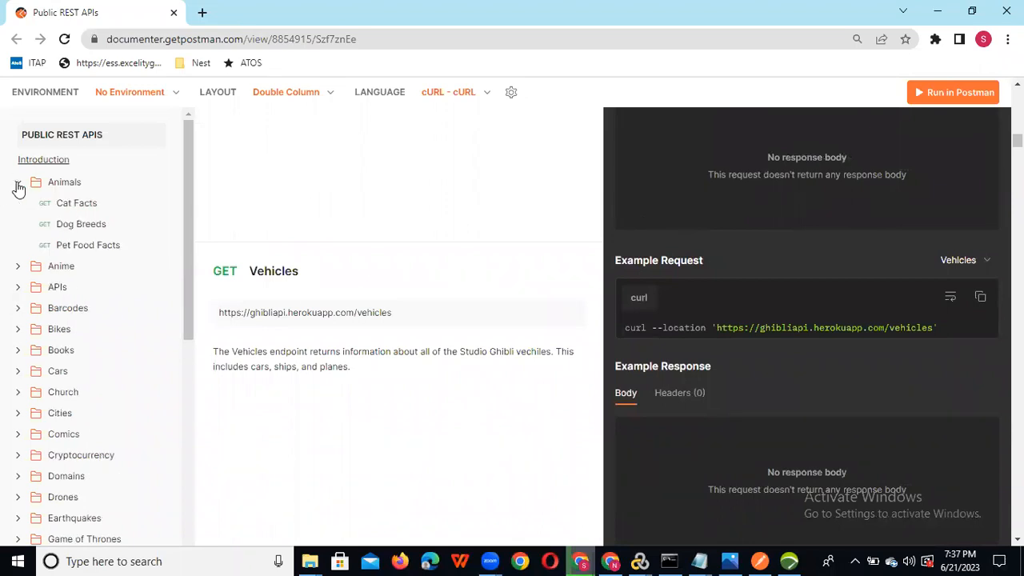
{"action": "left_click", "coordinate": [85, 207]}
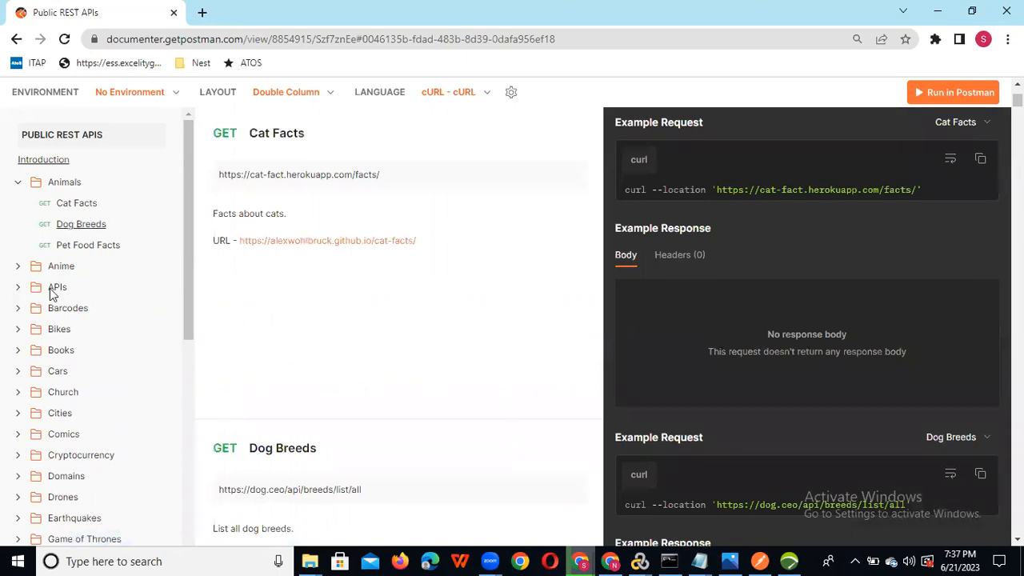
{"action": "left_click", "coordinate": [18, 267]}
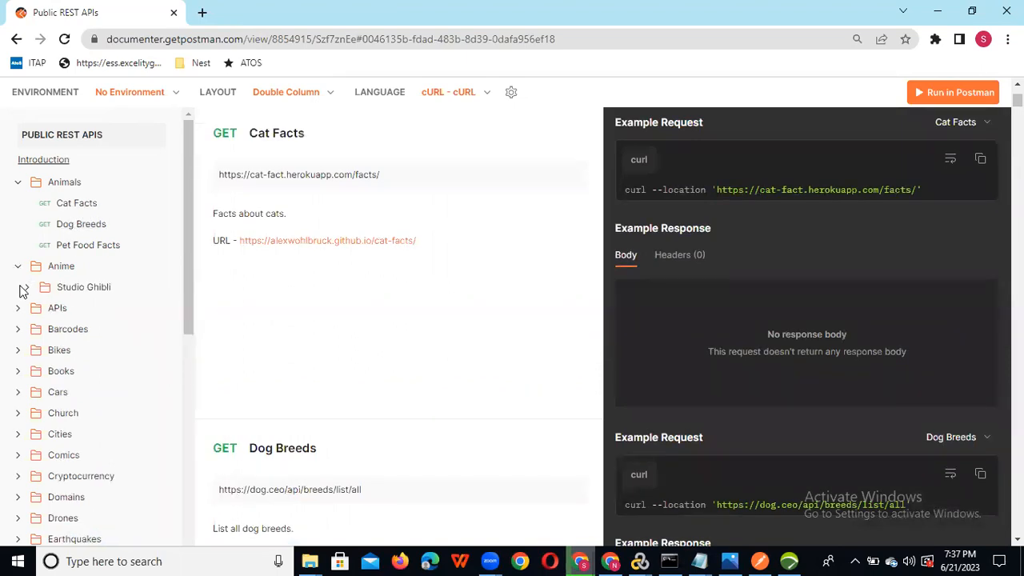
{"action": "left_click", "coordinate": [24, 288]}
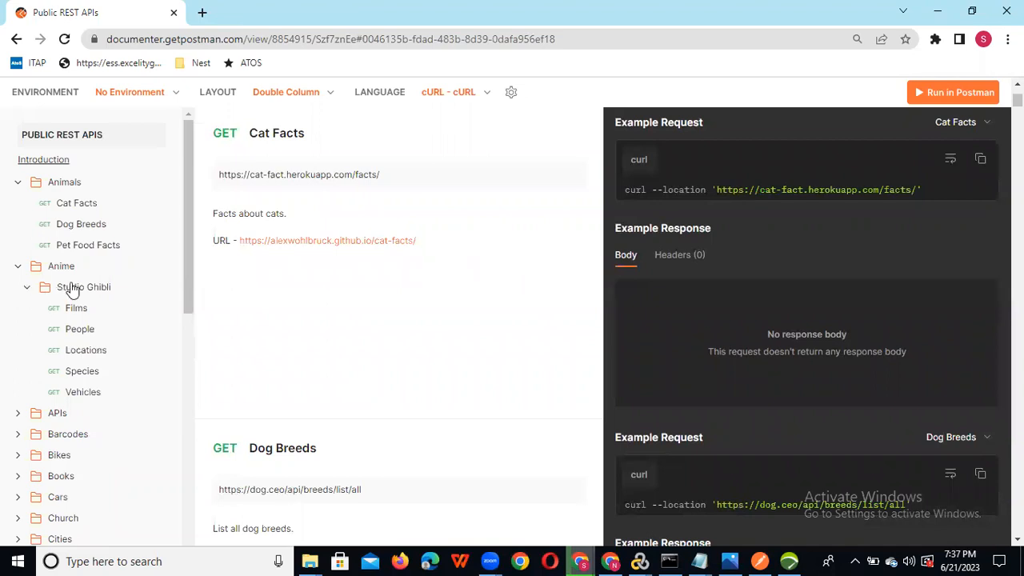
List the requests in the Church folder's Liturgical Calendar and Hebcal subfolders to check their methods.
{"action": "left_click_drag", "start_coordinate": [193, 243], "coordinate": [197, 352]}
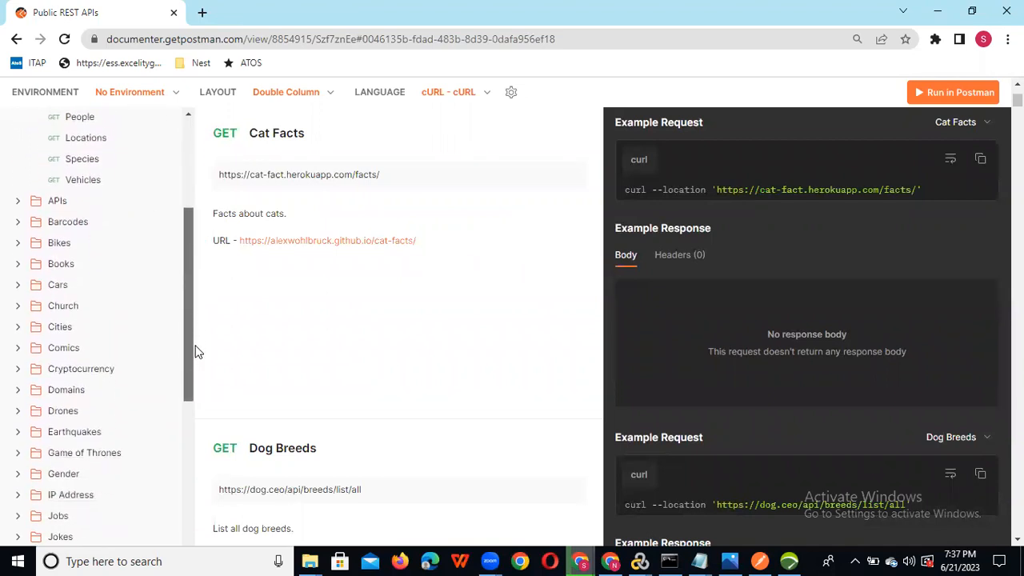
{"action": "left_click", "coordinate": [16, 308]}
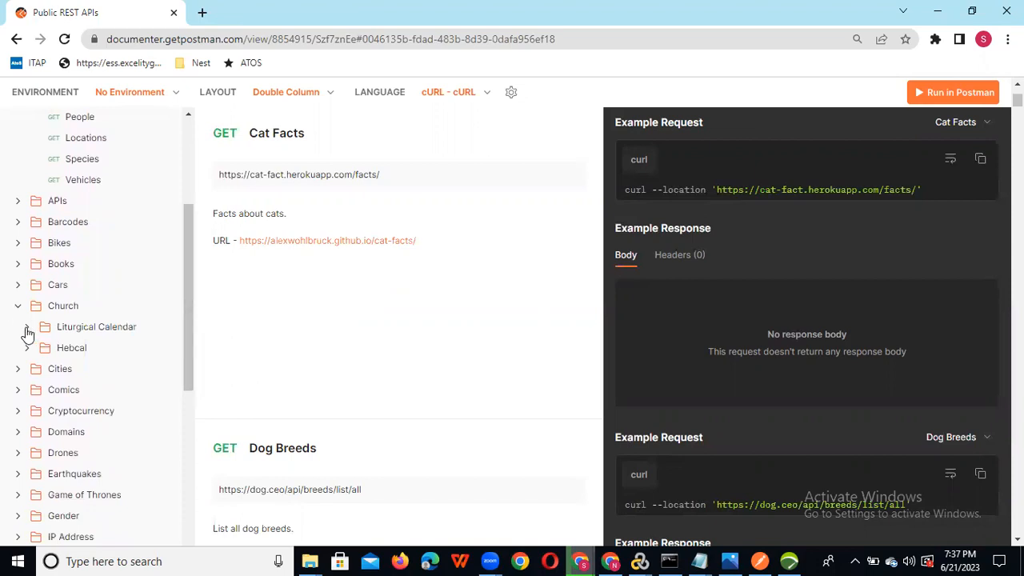
{"action": "left_click", "coordinate": [28, 328]}
{"action": "left_click", "coordinate": [27, 328]}
{"action": "left_click", "coordinate": [27, 349]}
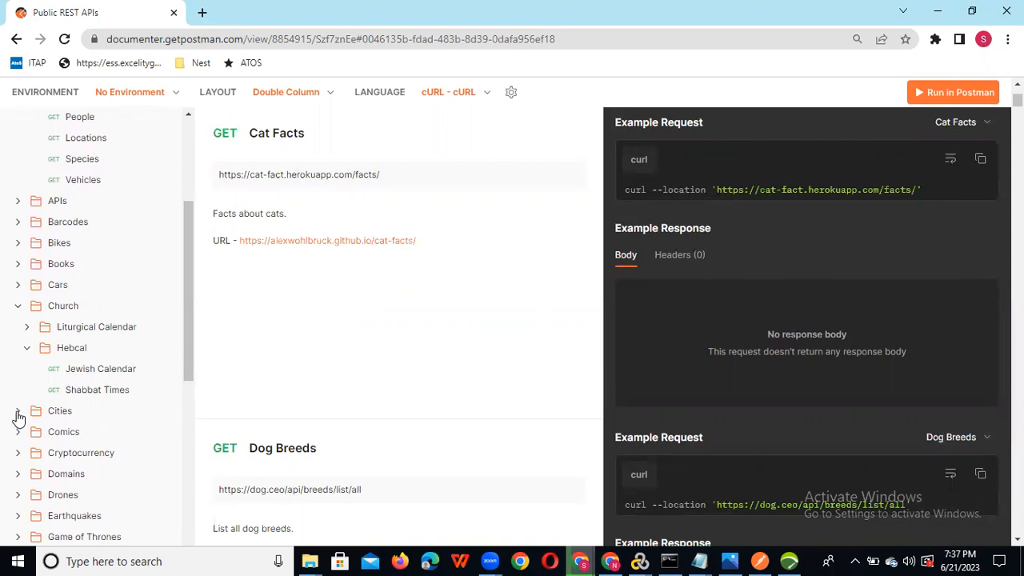
List the requests in Gender's Genderiz.io subfolder and IP Address's Ipify subfolder to check their methods.
{"action": "left_click_drag", "start_coordinate": [187, 324], "coordinate": [190, 398]}
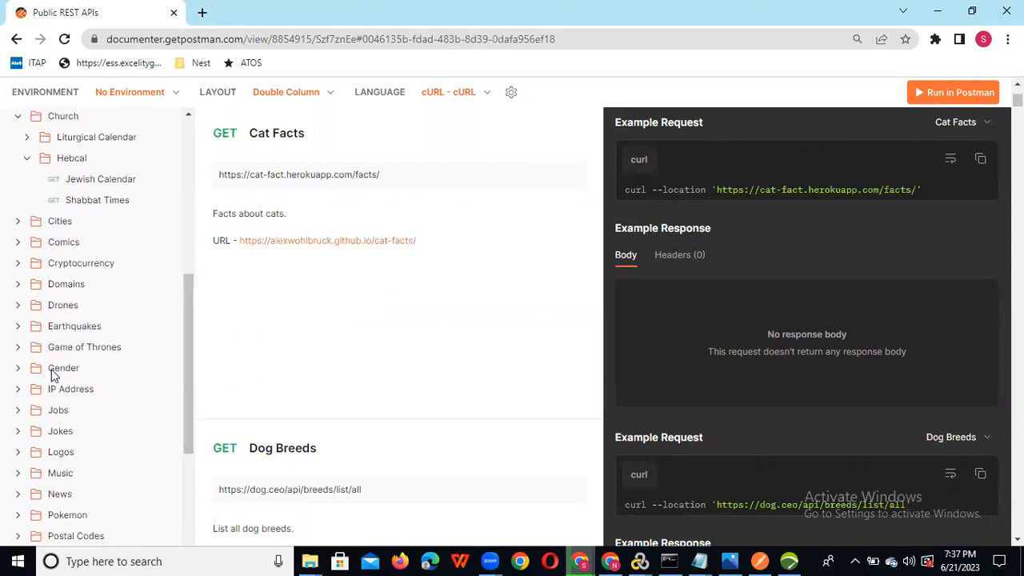
{"action": "left_click", "coordinate": [19, 369]}
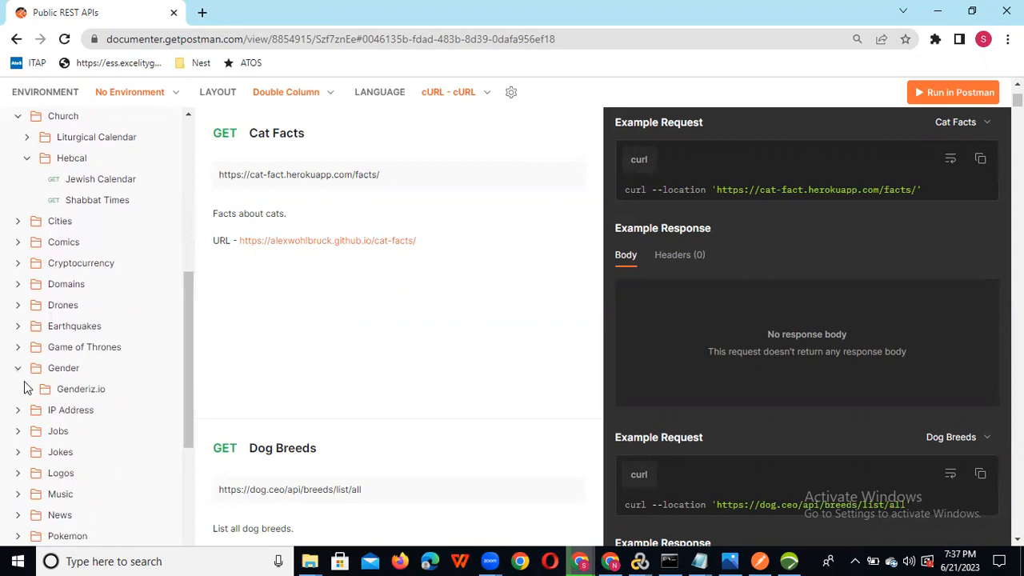
{"action": "left_click", "coordinate": [27, 390]}
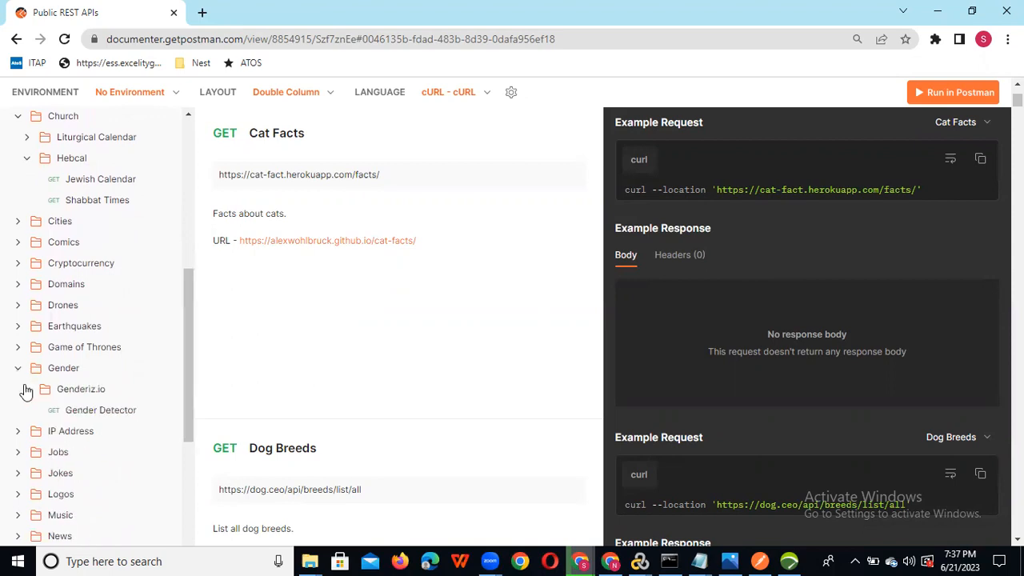
{"action": "left_click", "coordinate": [18, 432]}
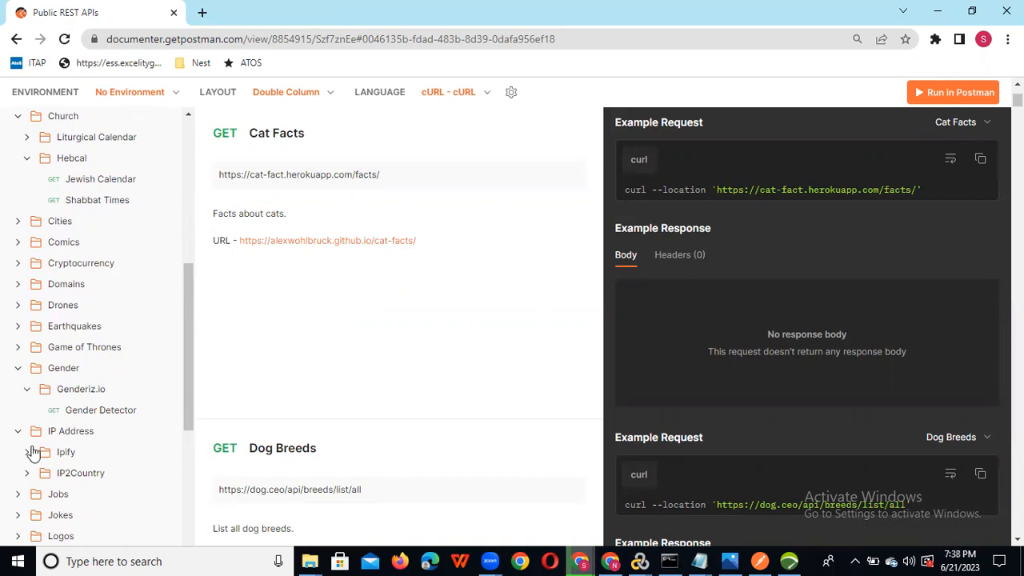
{"action": "left_click", "coordinate": [26, 452]}
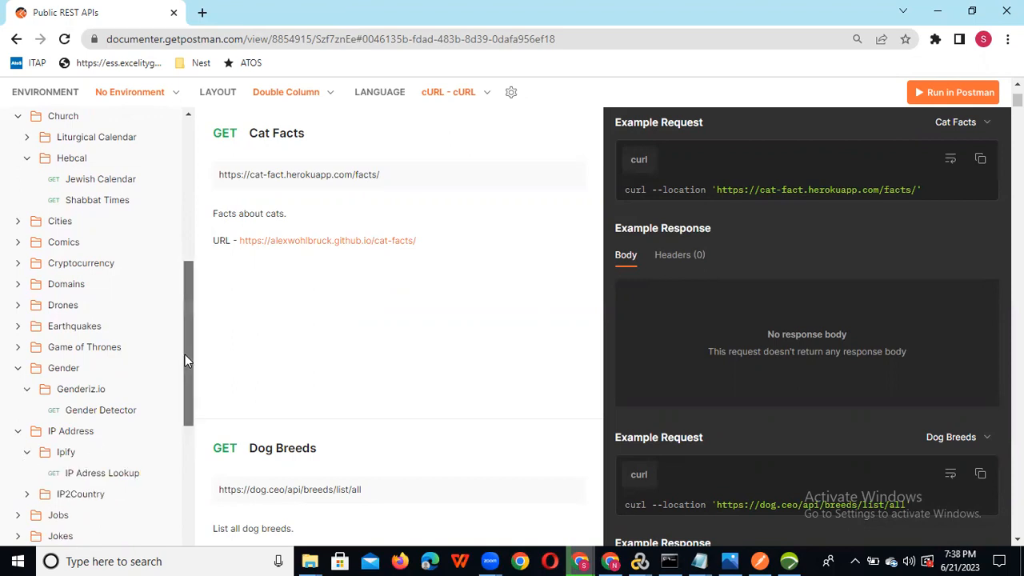
List the requests in the Trivia, Universities and Website Breaches folders to check their methods.
{"action": "left_click_drag", "start_coordinate": [185, 350], "coordinate": [187, 493]}
{"action": "left_click", "coordinate": [18, 442]}
{"action": "left_click", "coordinate": [16, 482]}
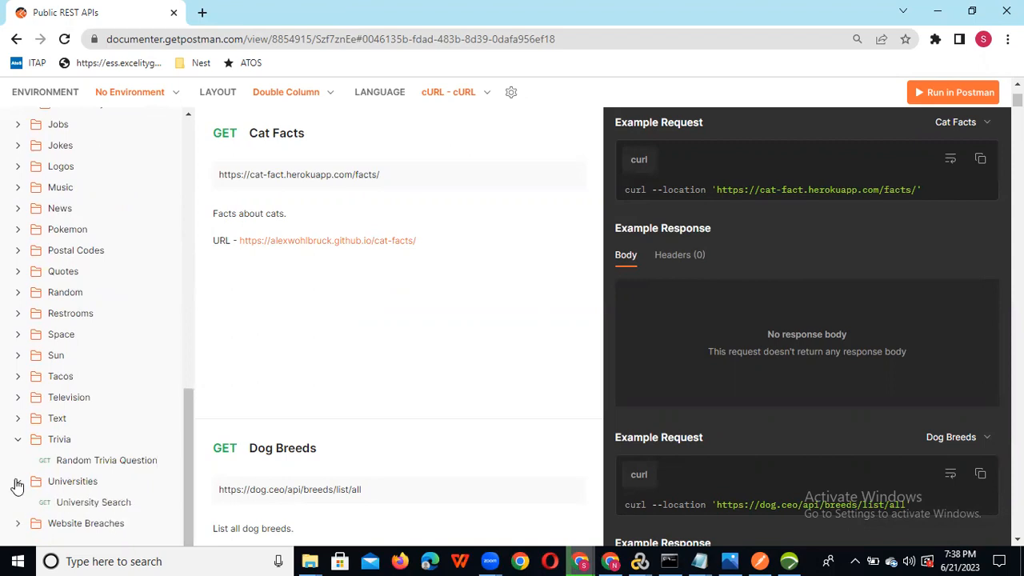
{"action": "left_click", "coordinate": [16, 524]}
Show the ALL CAPS AS A SERVICE request in Text's SHOUTCLOUD folder and check its example response headers and body.
{"action": "left_click_drag", "start_coordinate": [190, 432], "coordinate": [189, 462]}
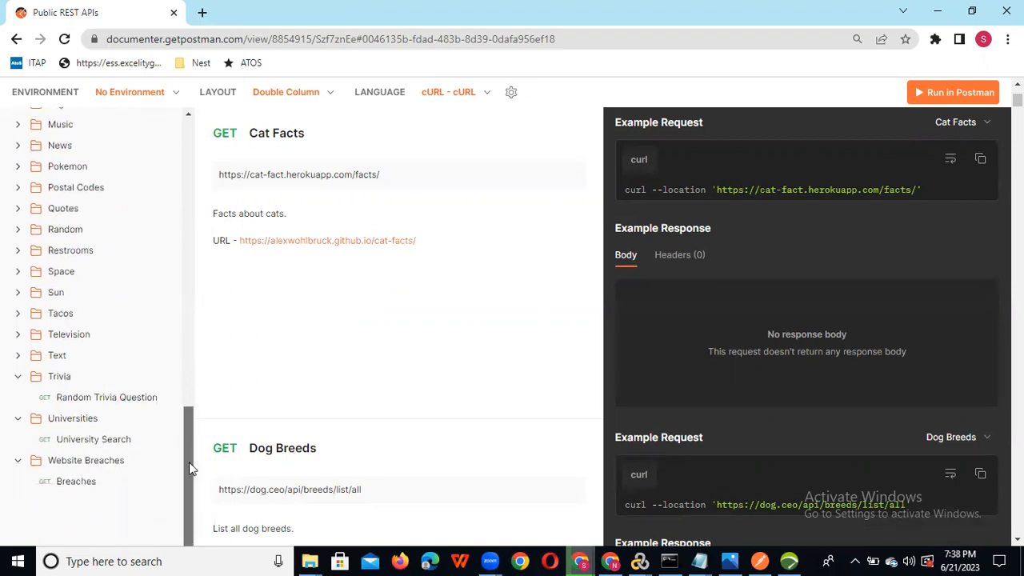
{"action": "left_click", "coordinate": [17, 356]}
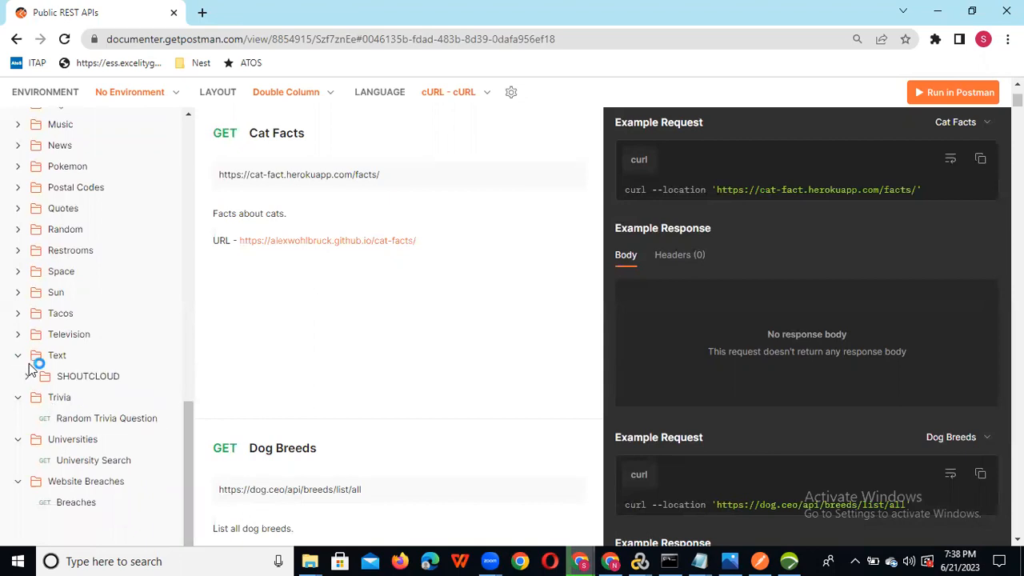
{"action": "left_click", "coordinate": [82, 383]}
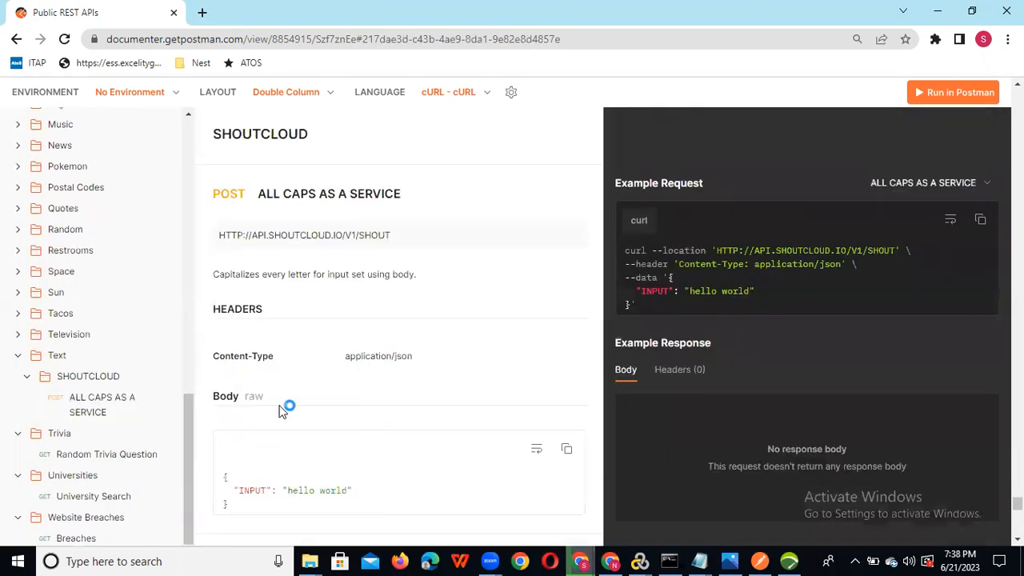
{"action": "left_click", "coordinate": [126, 408]}
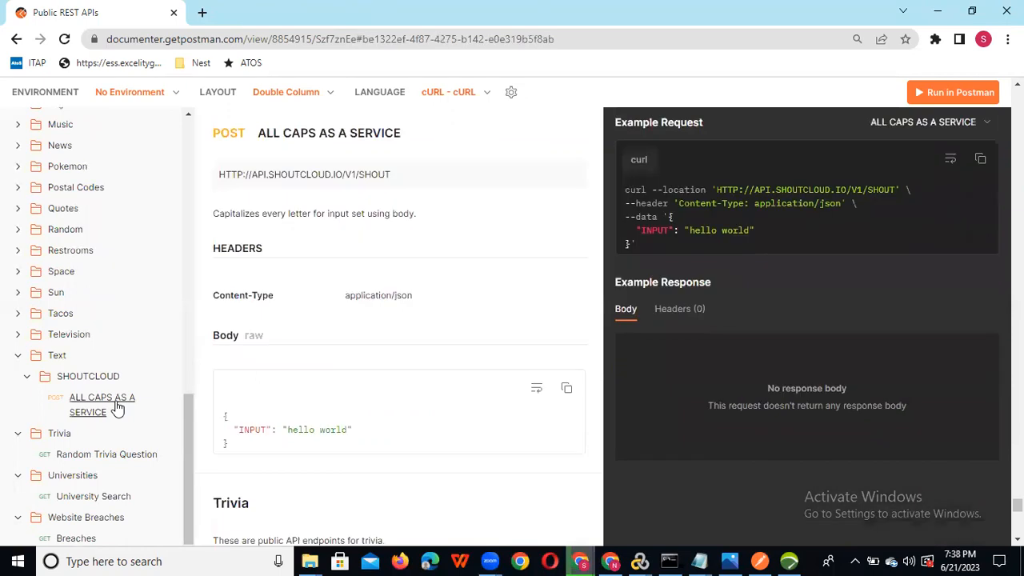
{"action": "left_click", "coordinate": [669, 314]}
{"action": "left_click", "coordinate": [630, 312]}
Fork the Public REST APIs collection into My Workspace with Postman Web, keeping Watch original collection enabled.
{"action": "left_click", "coordinate": [957, 93]}
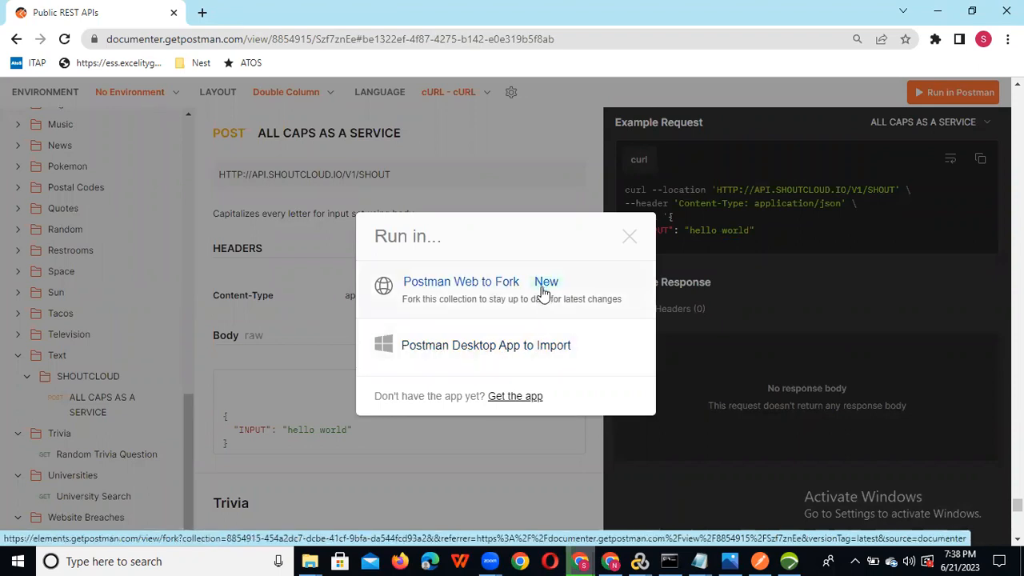
{"action": "left_click", "coordinate": [509, 300]}
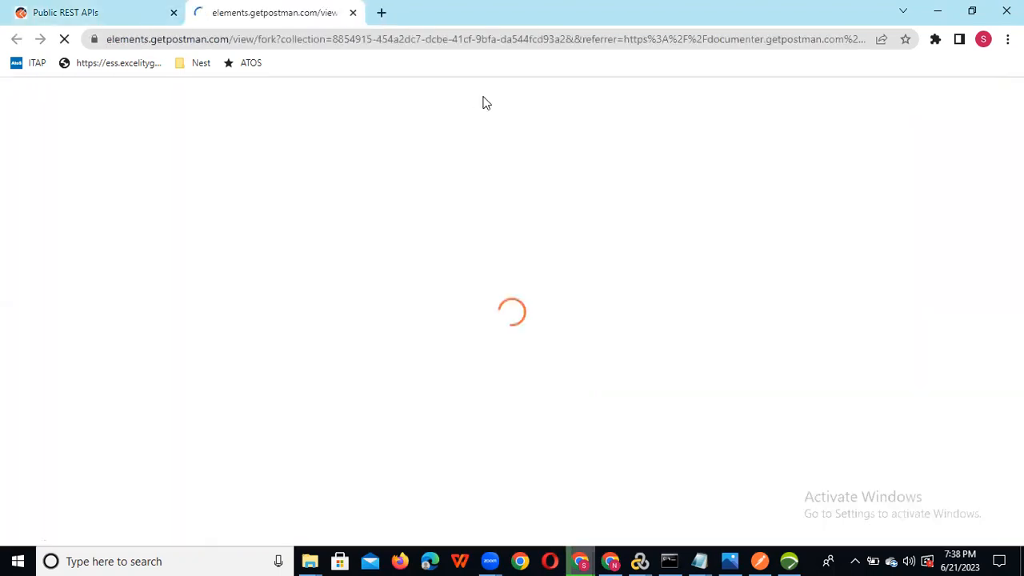
{"action": "left_click", "coordinate": [101, 13]}
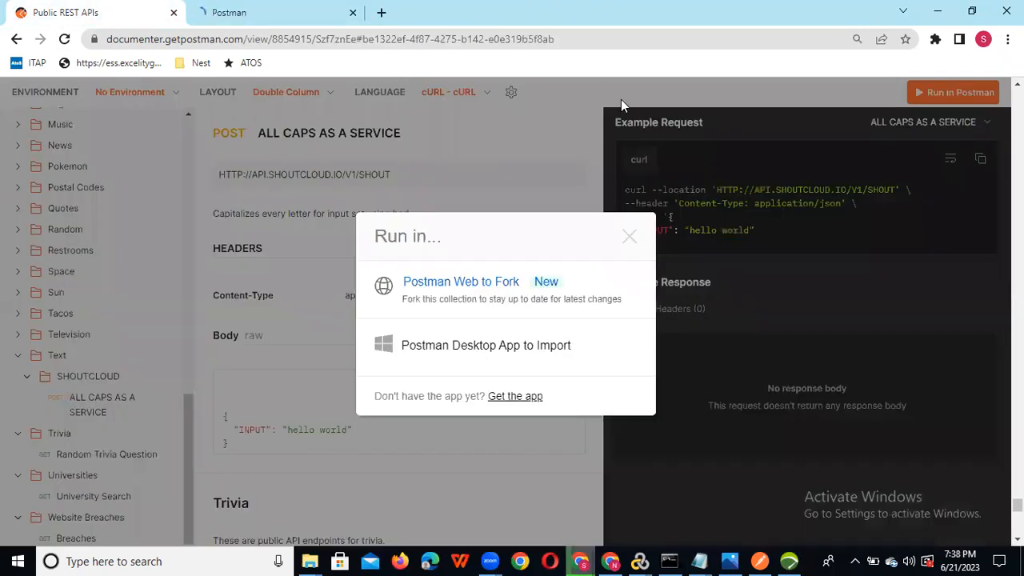
{"action": "left_click", "coordinate": [315, 11]}
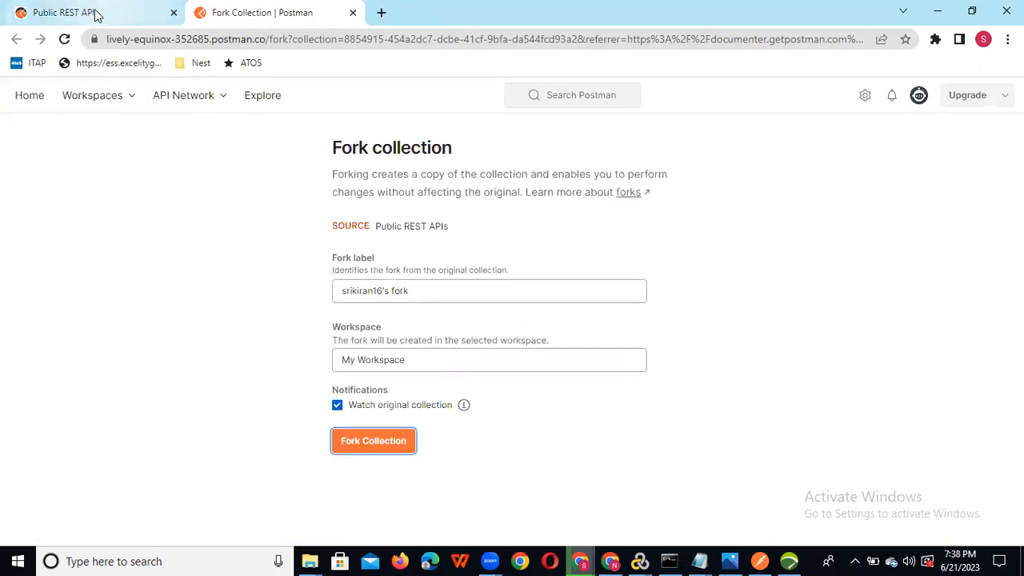
{"action": "left_click", "coordinate": [379, 445]}
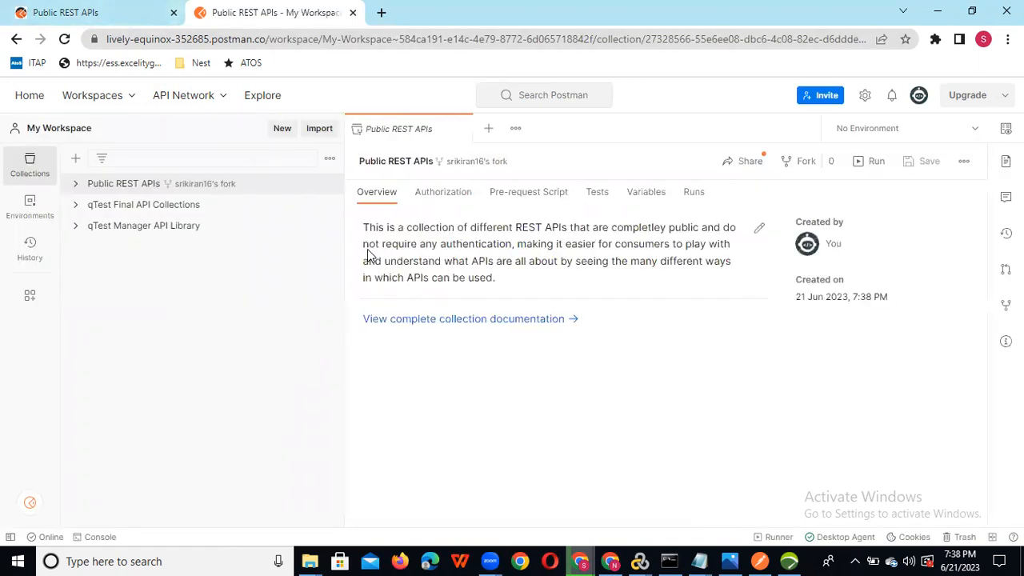
Open the ALL CAPS AS A SERVICE request from Text's SHOUTCLOUD folder in the forked Public REST APIs collection.
{"action": "left_click", "coordinate": [76, 188]}
{"action": "left_click", "coordinate": [84, 206]}
{"action": "left_click", "coordinate": [84, 206]}
{"action": "left_click_drag", "start_coordinate": [340, 231], "coordinate": [340, 336]}
{"action": "scroll", "coordinate": [346, 392], "scroll_direction": "down", "scroll_amount": 5}
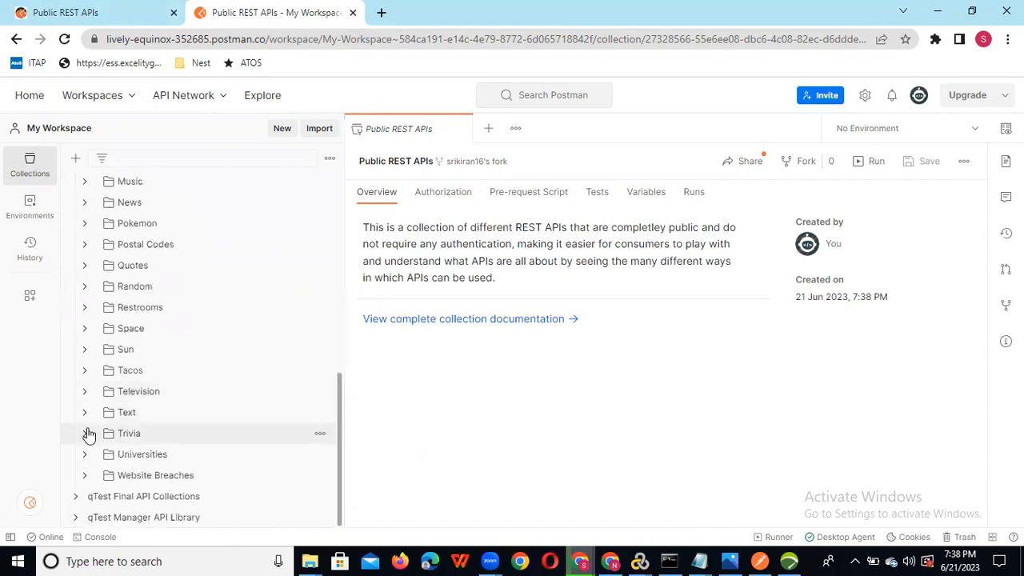
{"action": "left_click", "coordinate": [84, 412]}
{"action": "left_click", "coordinate": [91, 433]}
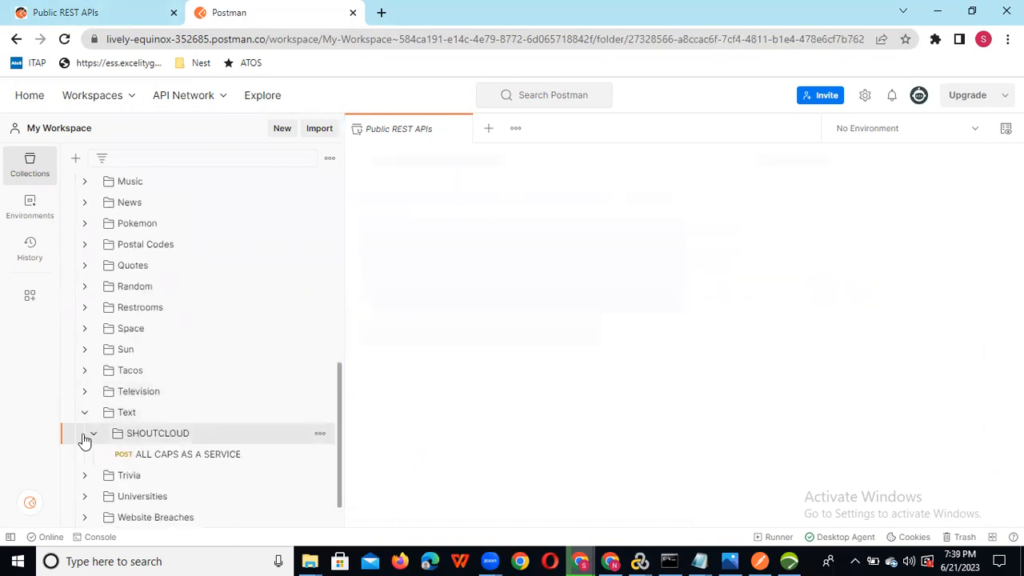
{"action": "left_click", "coordinate": [190, 453]}
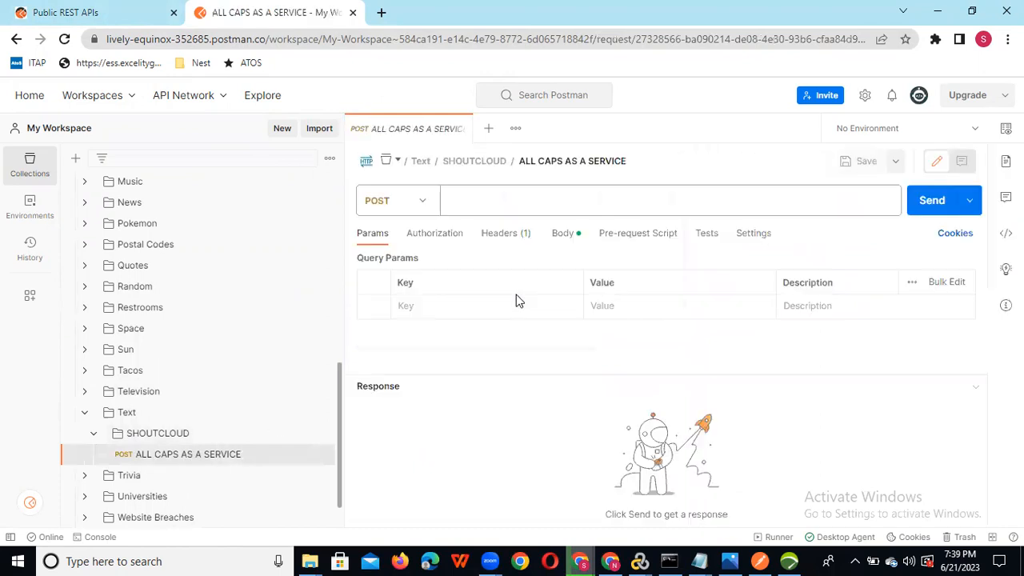
Check the ALL CAPS AS A SERVICE request's headers and JSON body, send the request and read its response.
{"action": "left_click", "coordinate": [569, 234]}
{"action": "left_click", "coordinate": [524, 231]}
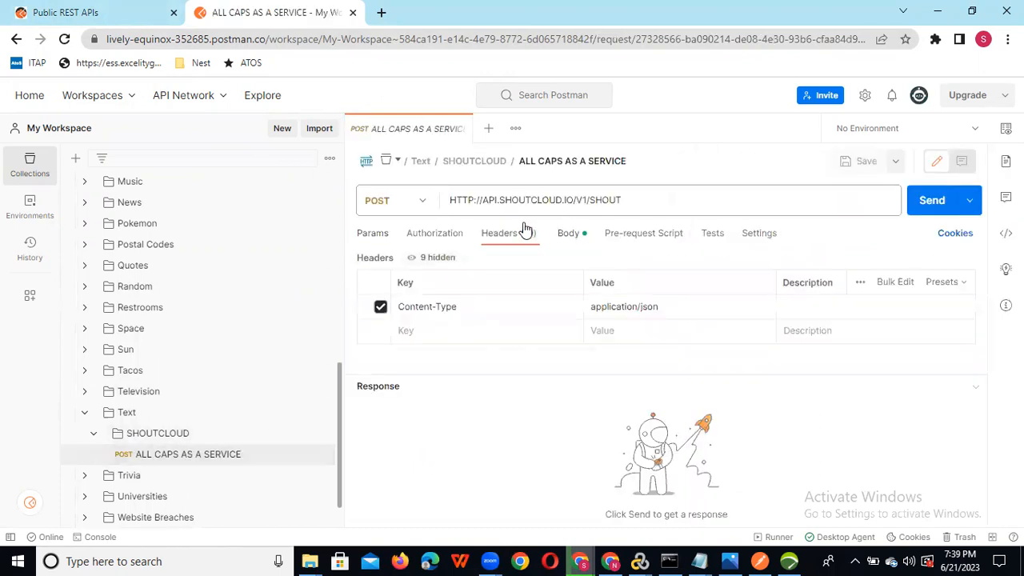
{"action": "left_click", "coordinate": [568, 233]}
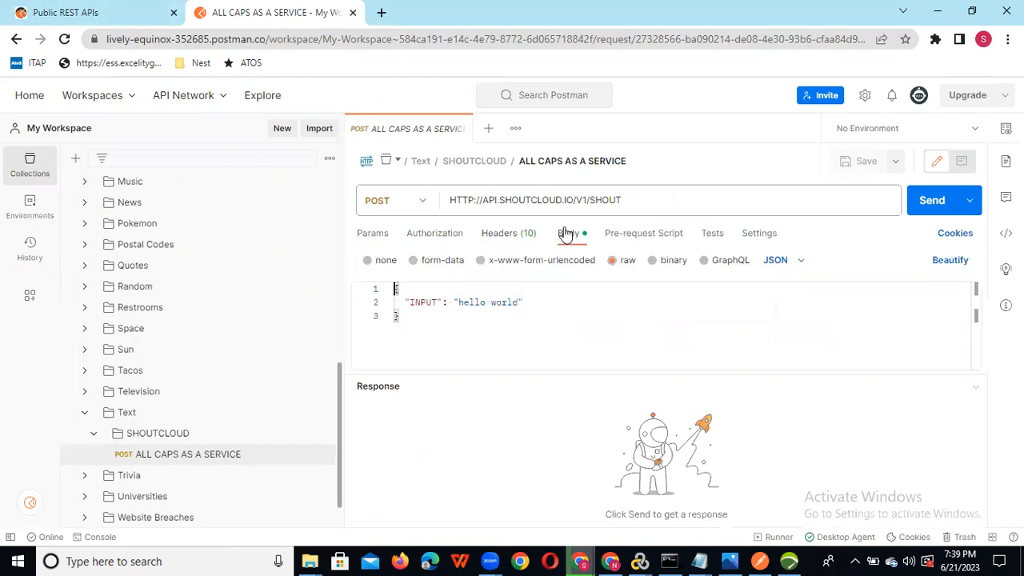
{"action": "left_click", "coordinate": [521, 236]}
{"action": "left_click", "coordinate": [931, 201]}
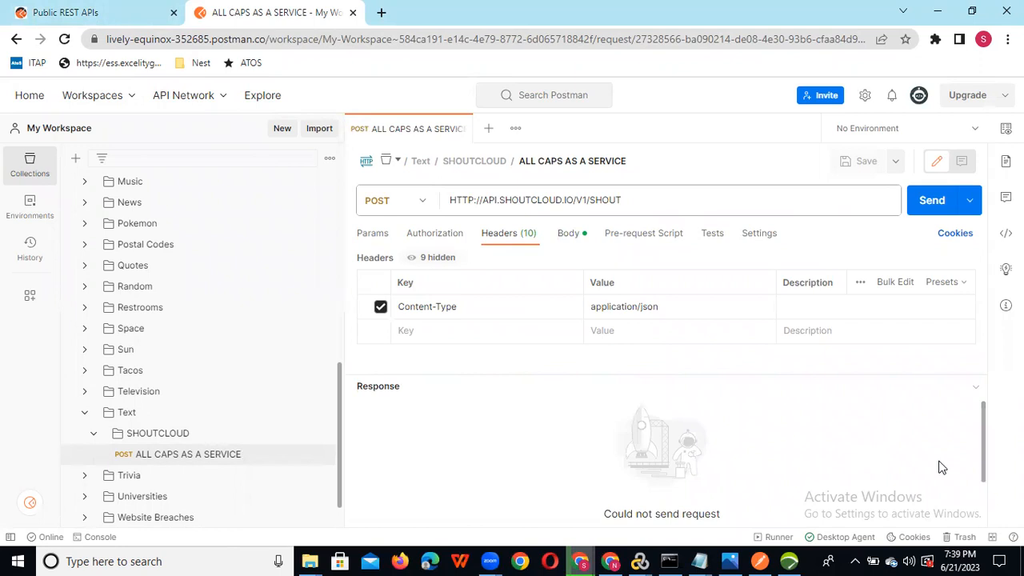
{"action": "left_click_drag", "start_coordinate": [981, 407], "coordinate": [983, 483]}
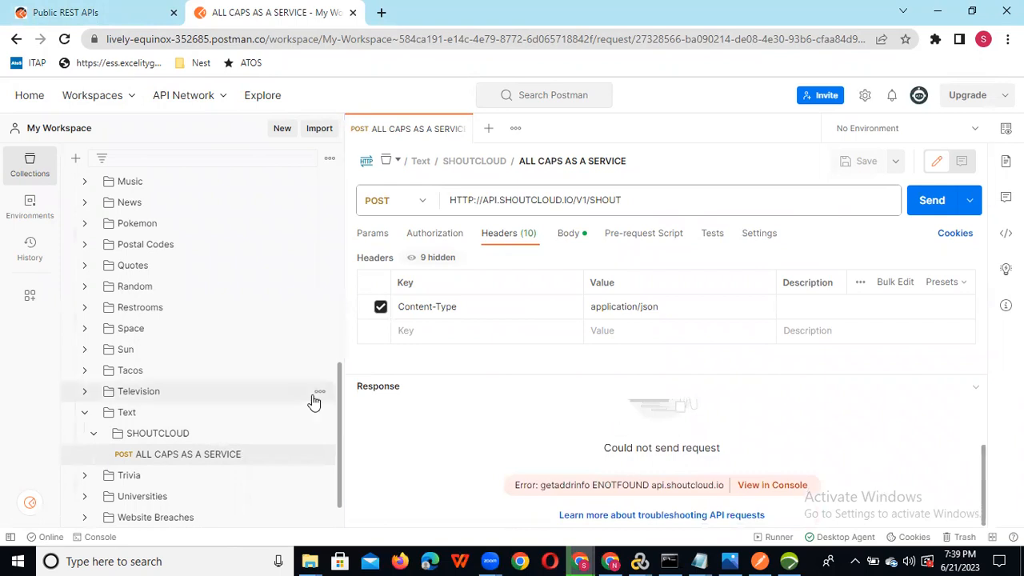
Open the TVMaze Search request in the Television folder and send it.
{"action": "left_click", "coordinate": [84, 394]}
{"action": "left_click", "coordinate": [126, 414]}
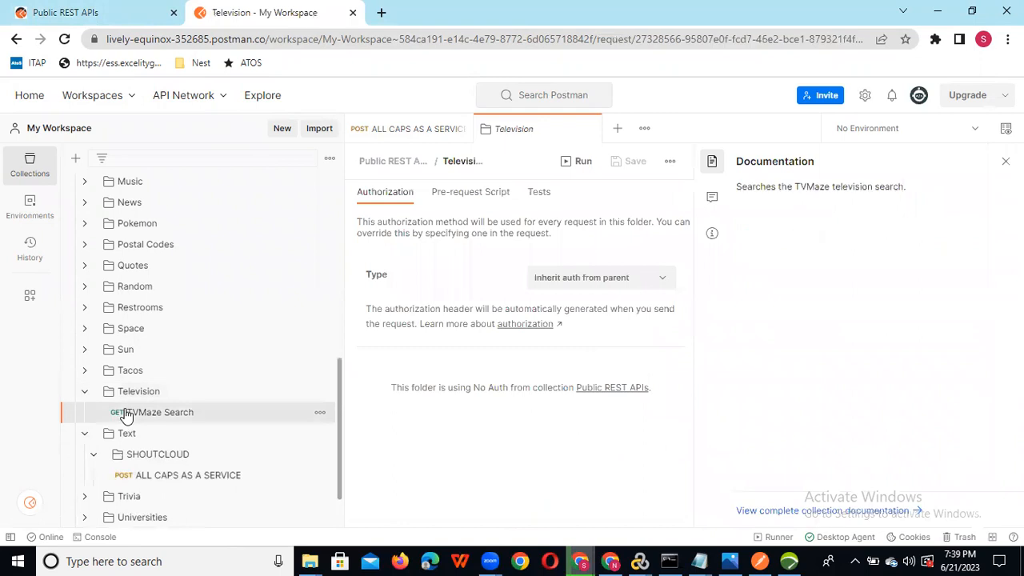
{"action": "left_click", "coordinate": [930, 199]}
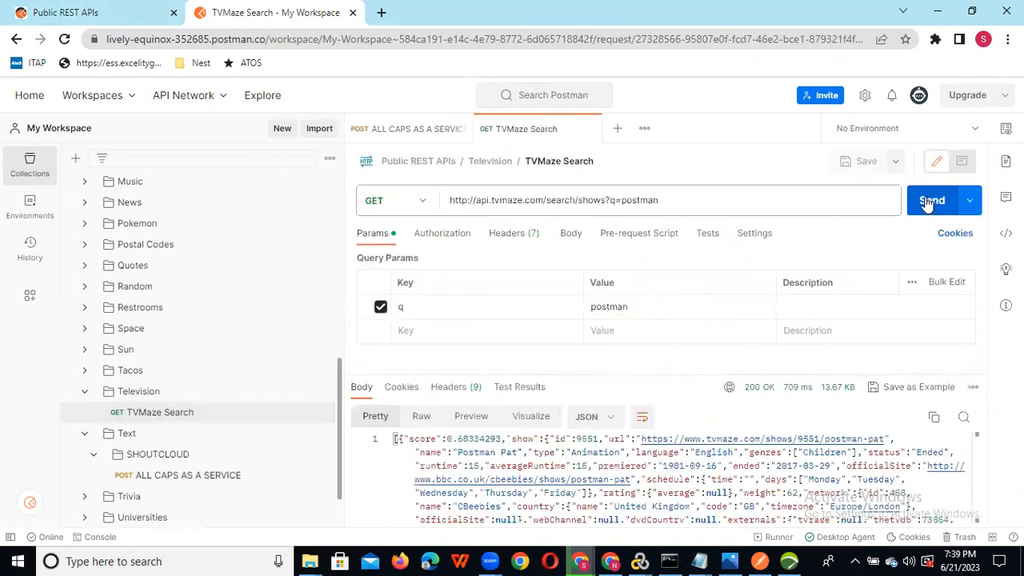
Open the Sunrise and Sunset request in the Sun folder and send it.
{"action": "left_click", "coordinate": [82, 358]}
{"action": "left_click", "coordinate": [146, 373]}
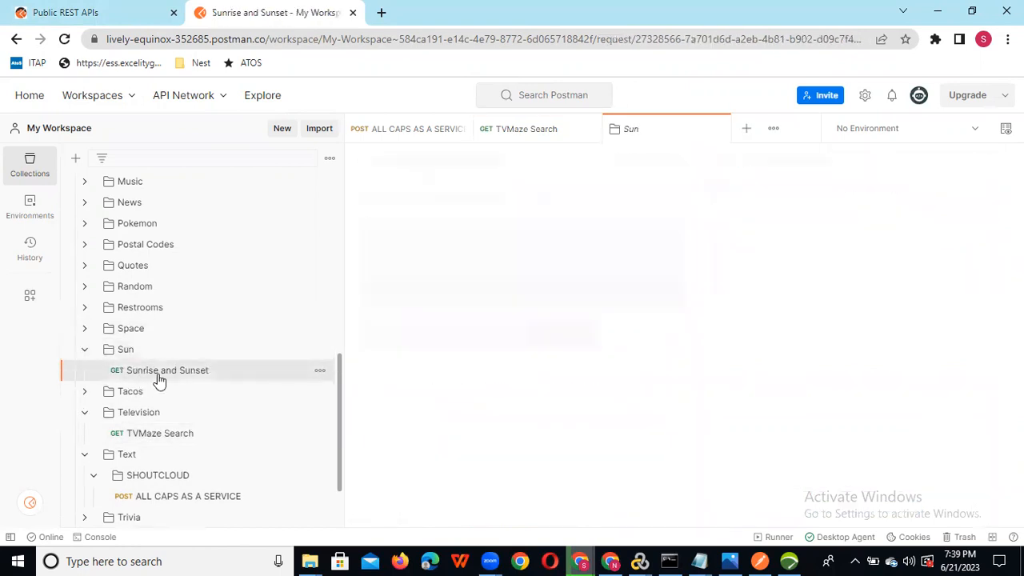
{"action": "left_click", "coordinate": [930, 201]}
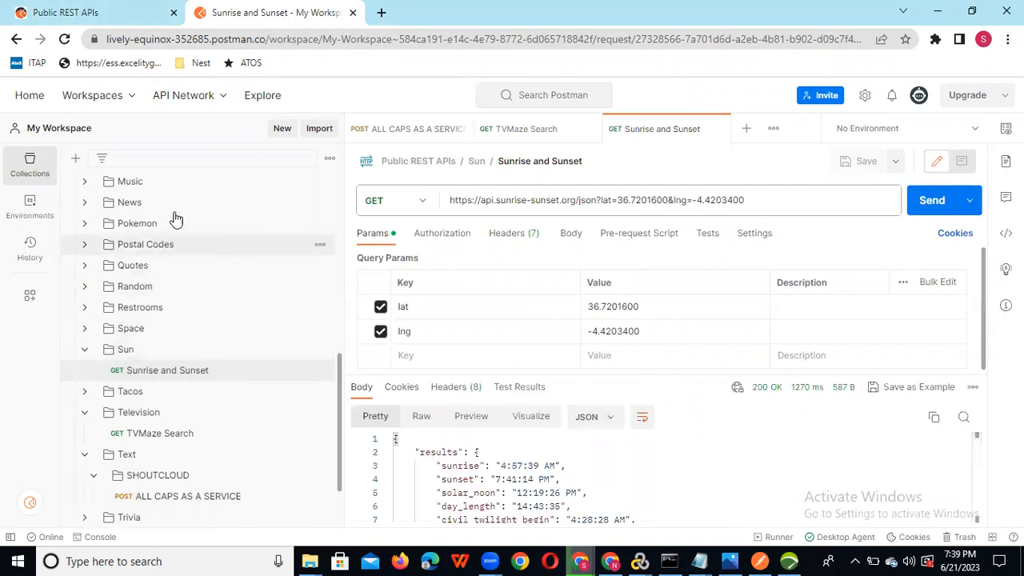
List the contents of the News, Pokemon, Postal Codes, Quotes, Random, Restrooms and Space folders to check their request methods.
{"action": "left_click", "coordinate": [83, 203]}
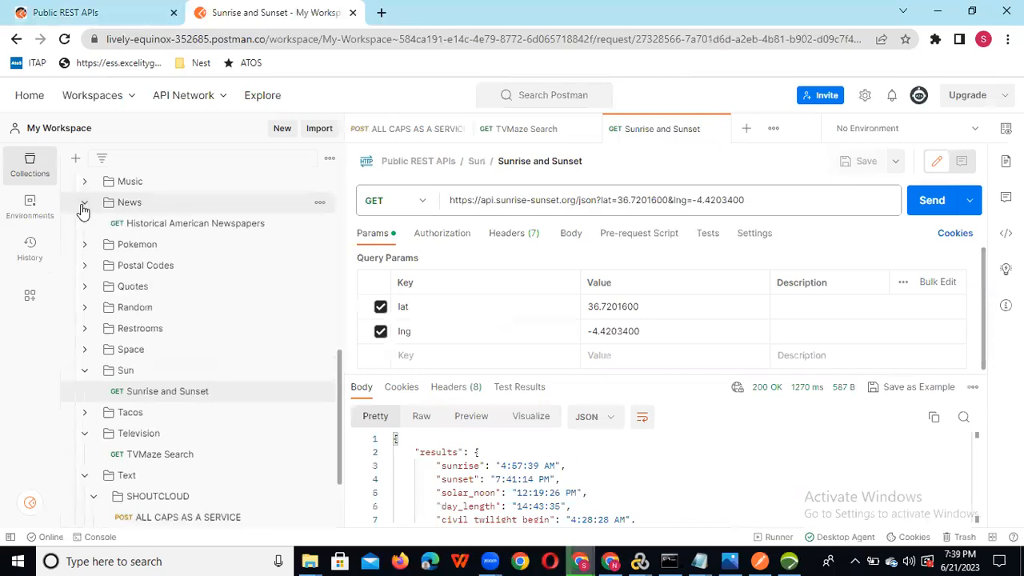
{"action": "left_click", "coordinate": [85, 245]}
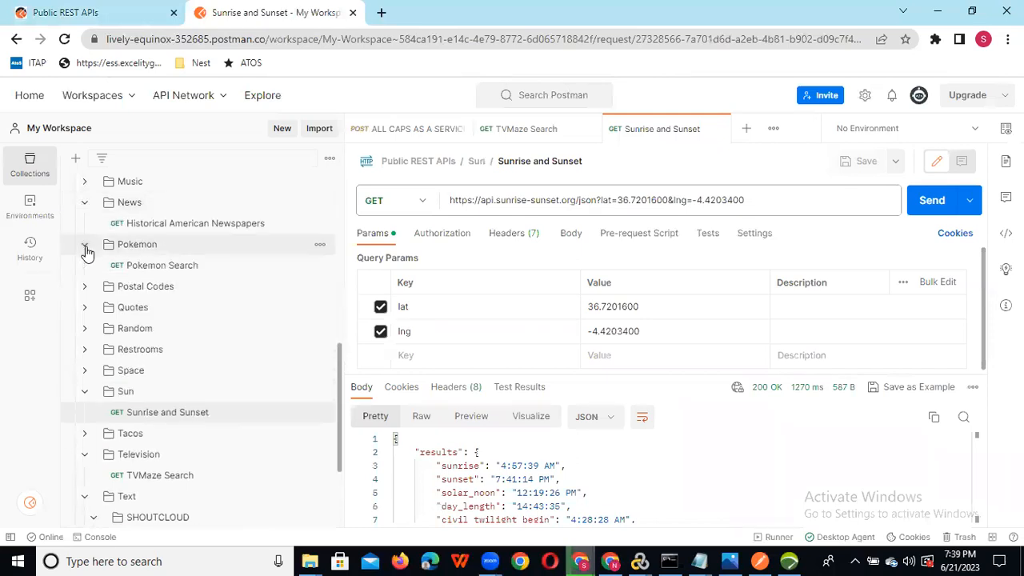
{"action": "left_click", "coordinate": [83, 287]}
{"action": "left_click", "coordinate": [85, 329]}
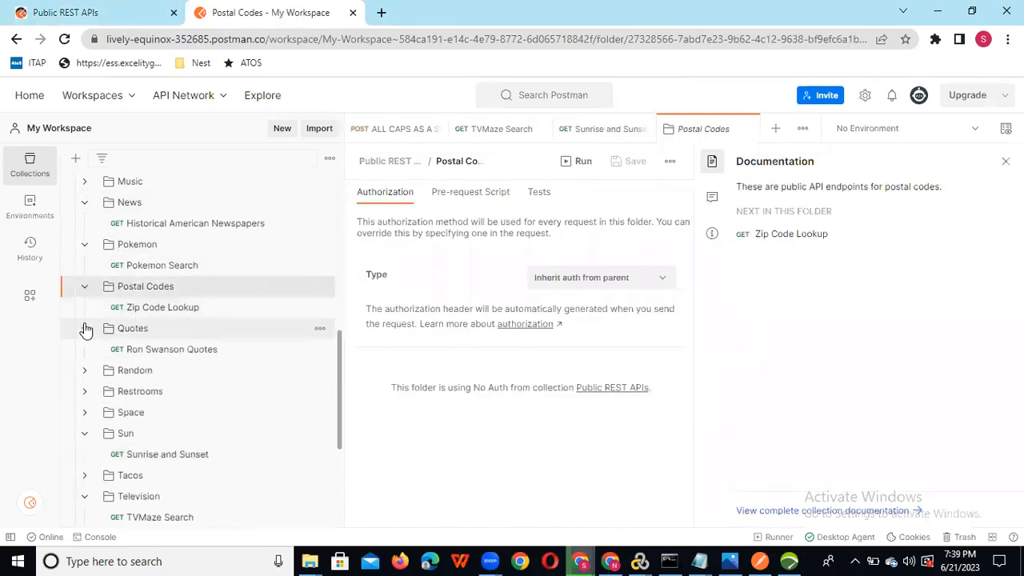
{"action": "left_click", "coordinate": [84, 370]}
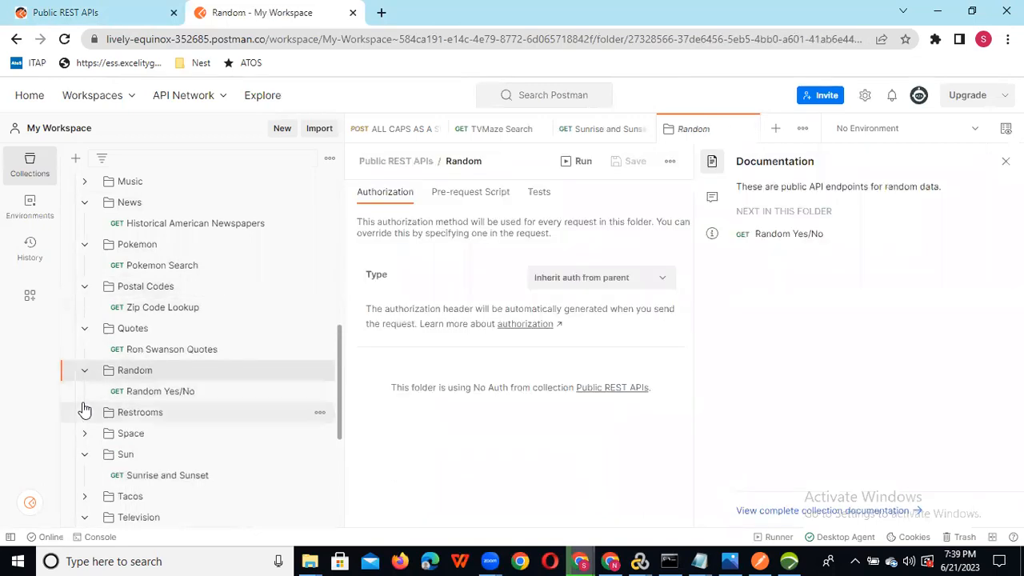
{"action": "left_click", "coordinate": [84, 412]}
{"action": "left_click", "coordinate": [84, 456]}
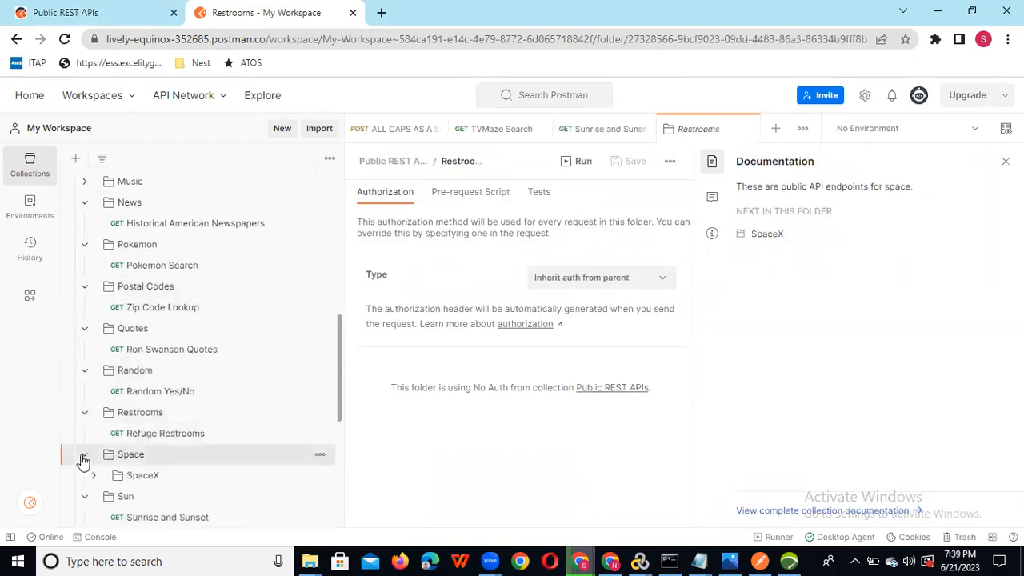
{"action": "left_click", "coordinate": [84, 457]}
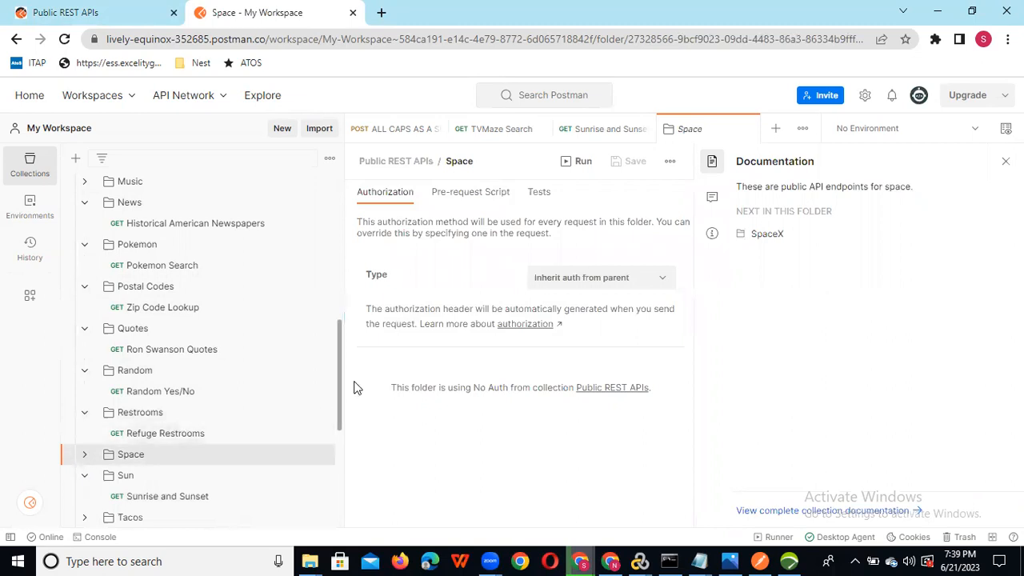
List the requests in Animals, Anime's Studio Ghibli and APIs' APIs.guru folders to check their methods.
{"action": "left_click_drag", "start_coordinate": [340, 383], "coordinate": [336, 206]}
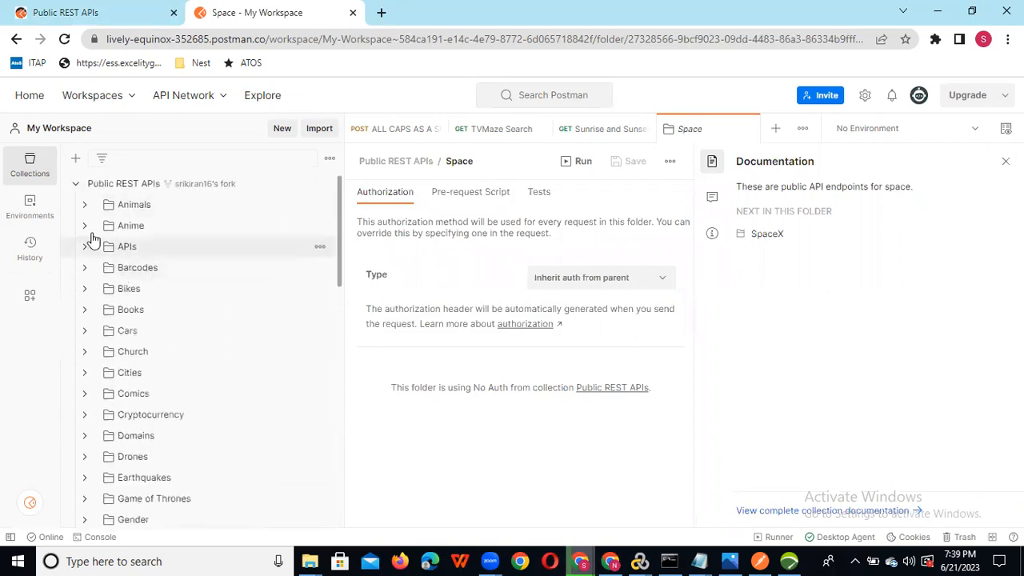
{"action": "left_click", "coordinate": [84, 205]}
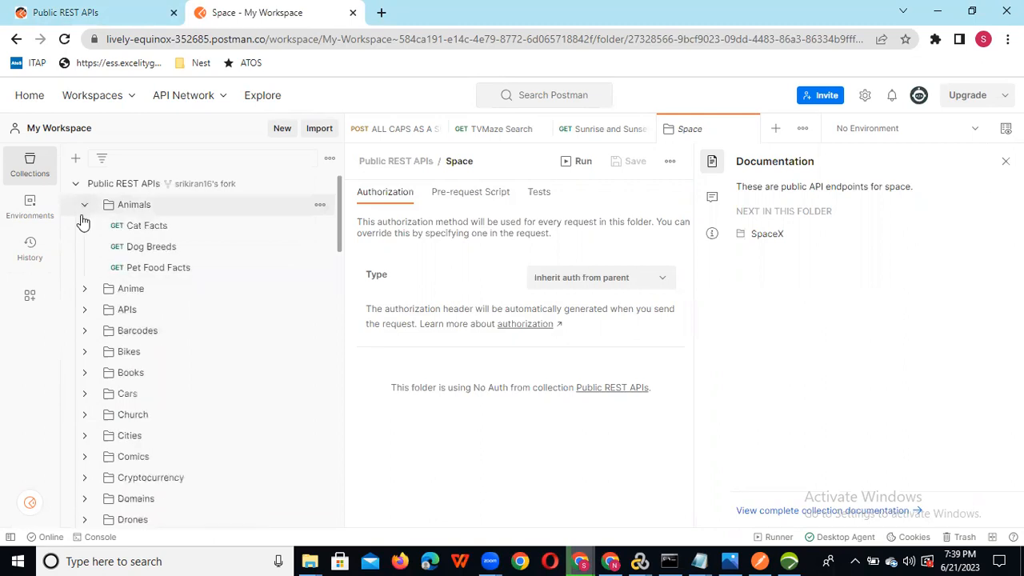
{"action": "left_click", "coordinate": [84, 288]}
{"action": "left_click", "coordinate": [93, 312]}
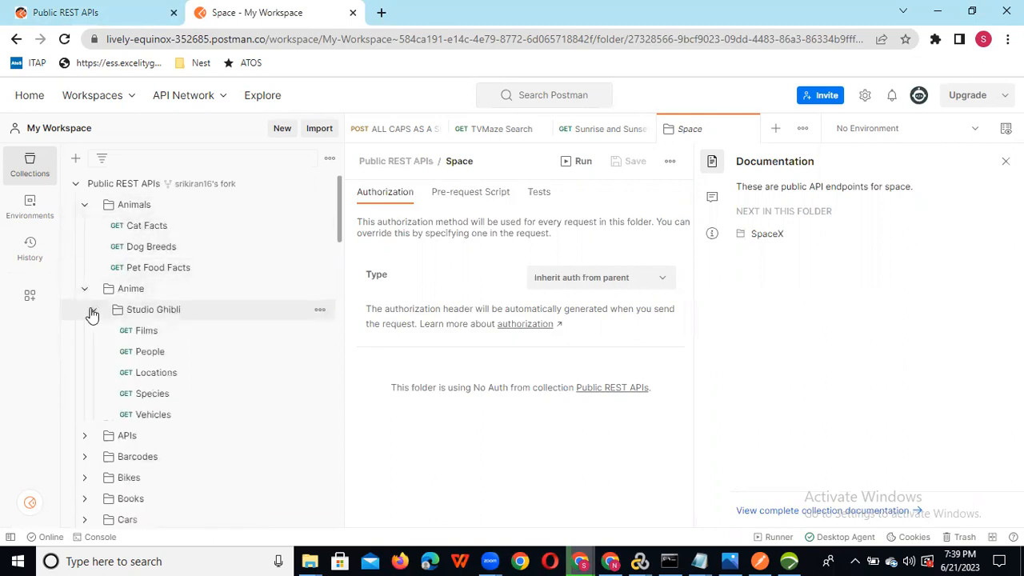
{"action": "left_click", "coordinate": [93, 312]}
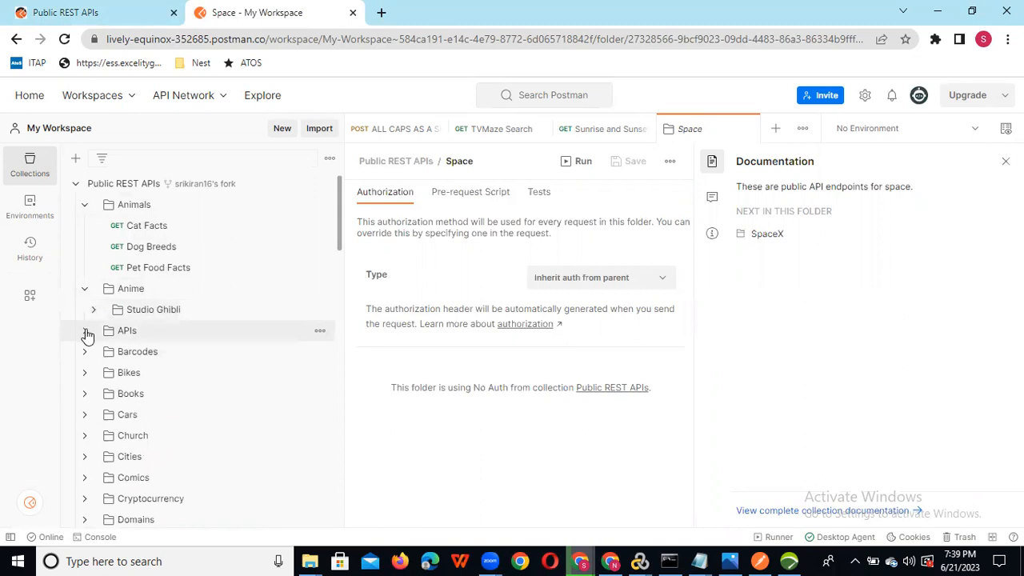
{"action": "left_click", "coordinate": [85, 333]}
{"action": "left_click", "coordinate": [90, 351]}
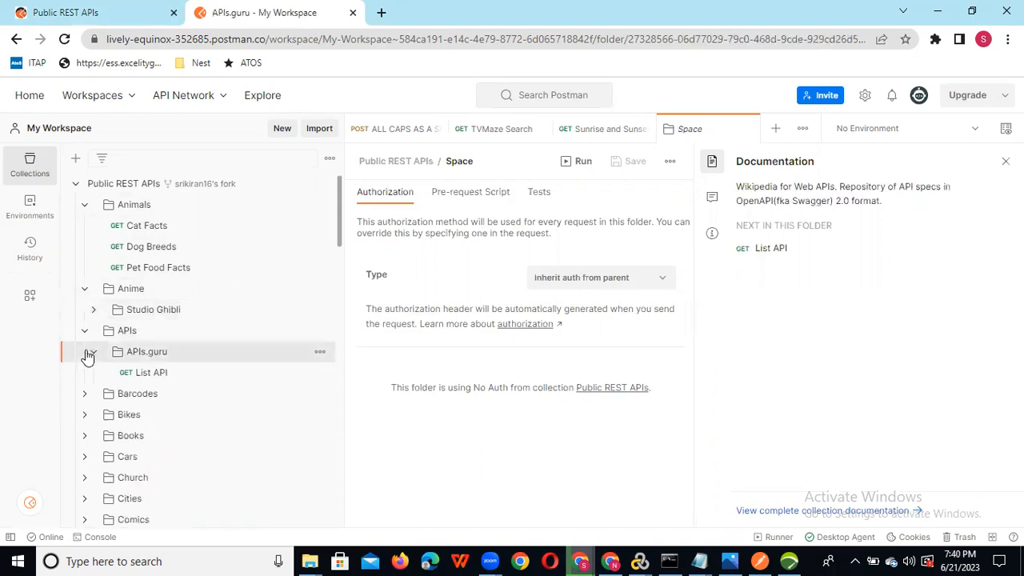
{"action": "left_click", "coordinate": [85, 332]}
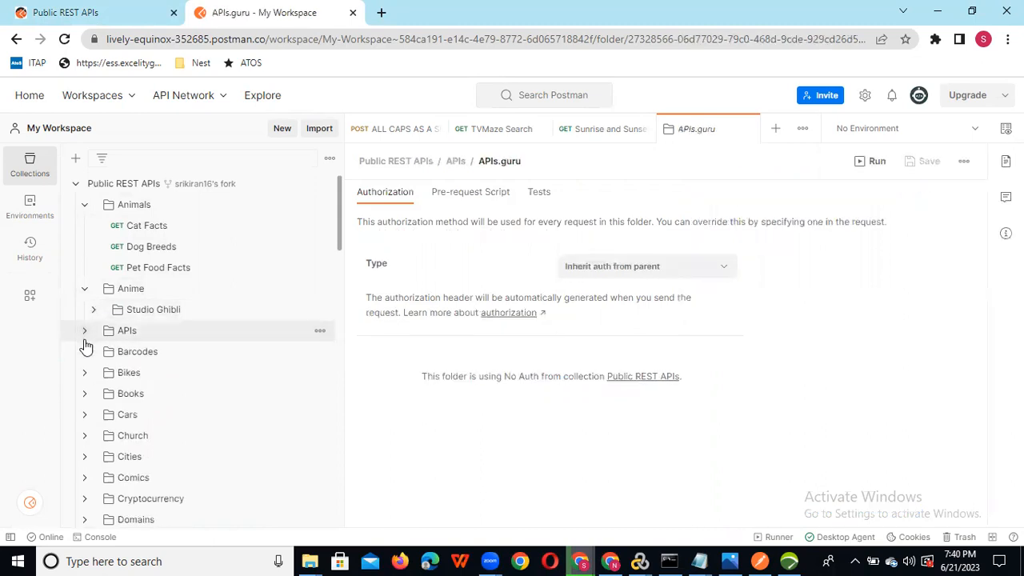
Check the request methods in Barcodes' Open Food Facts subfolder and in the Bikes and Books folders, collapsing each folder again.
{"action": "left_click", "coordinate": [84, 352]}
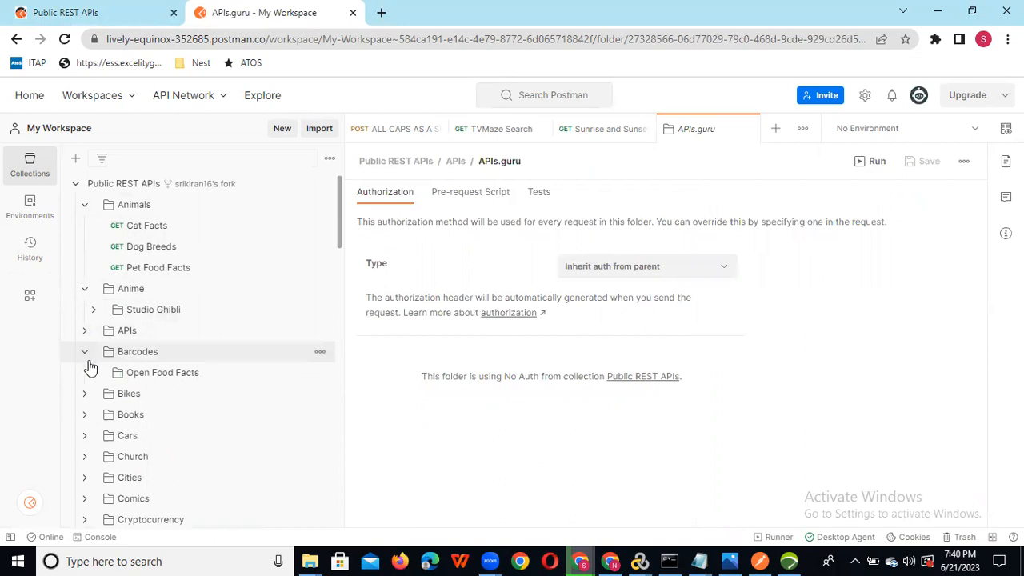
{"action": "left_click", "coordinate": [93, 372]}
{"action": "left_click", "coordinate": [93, 374]}
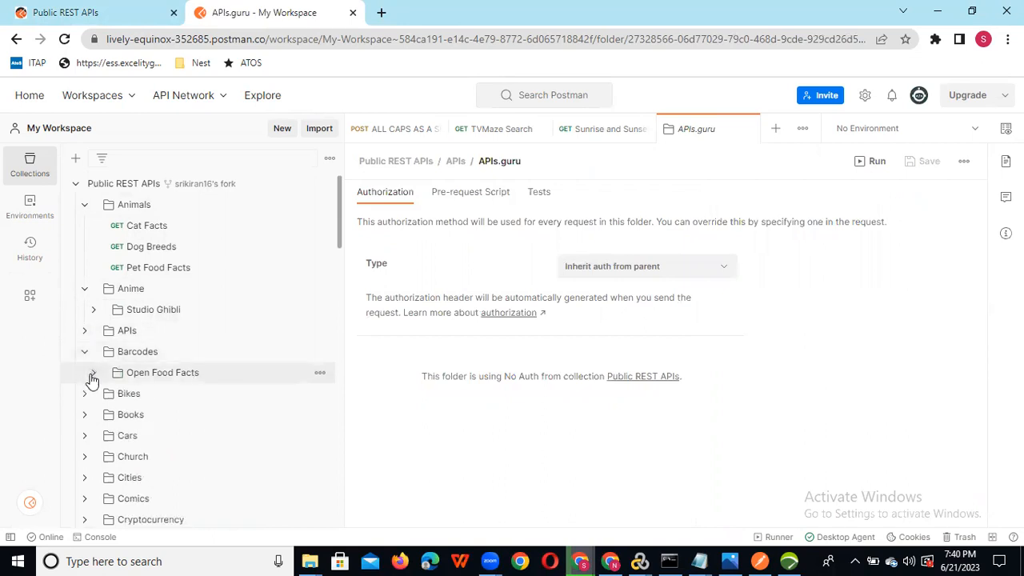
{"action": "left_click", "coordinate": [85, 353]}
{"action": "left_click", "coordinate": [83, 374]}
{"action": "left_click", "coordinate": [83, 373]}
{"action": "left_click", "coordinate": [82, 395]}
{"action": "left_click", "coordinate": [82, 397]}
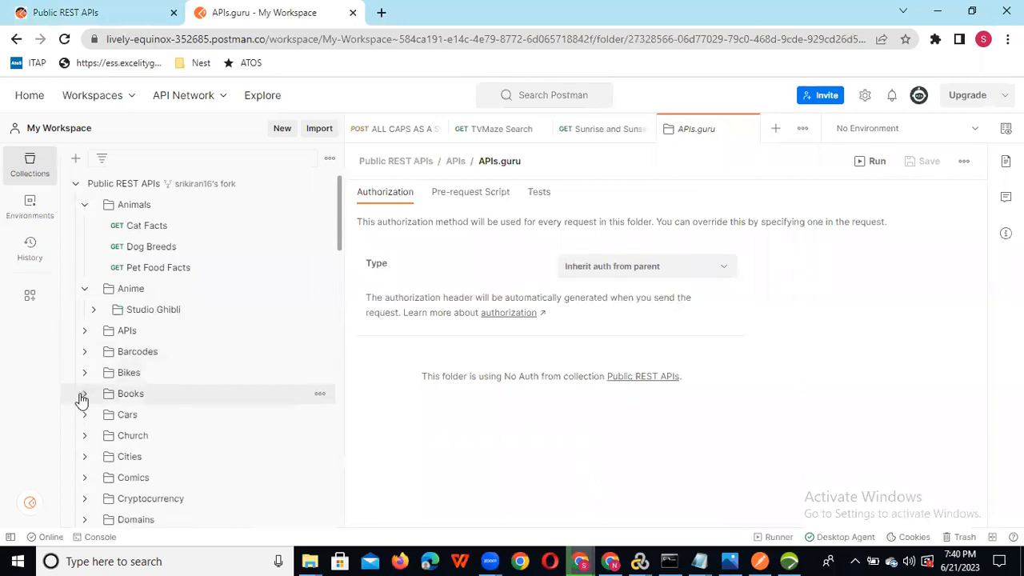
Look through the Cars, Church and Cities folders for a POST request.
{"action": "left_click", "coordinate": [82, 419]}
{"action": "left_click", "coordinate": [84, 416]}
{"action": "left_click", "coordinate": [83, 437]}
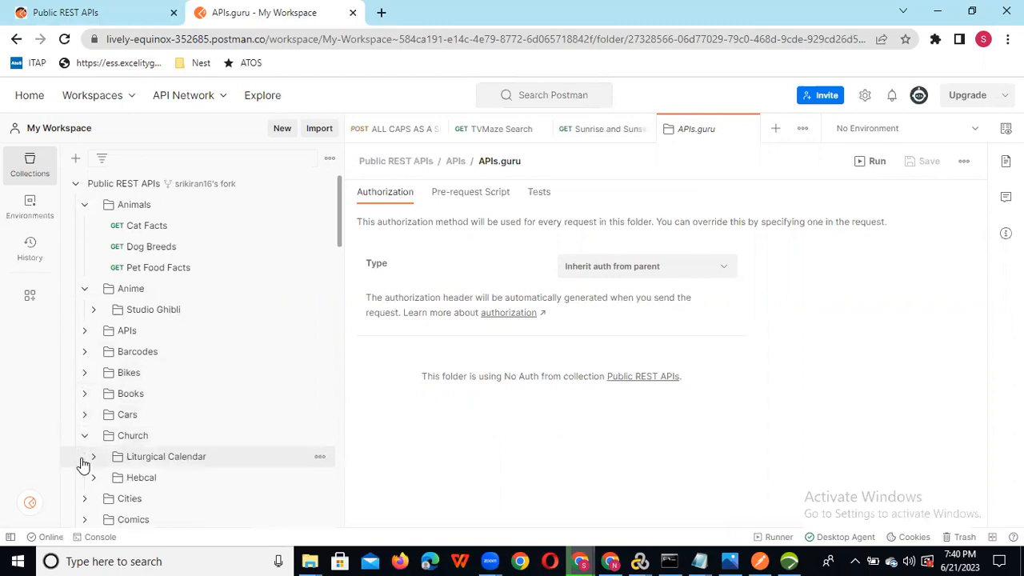
{"action": "left_click", "coordinate": [86, 498]}
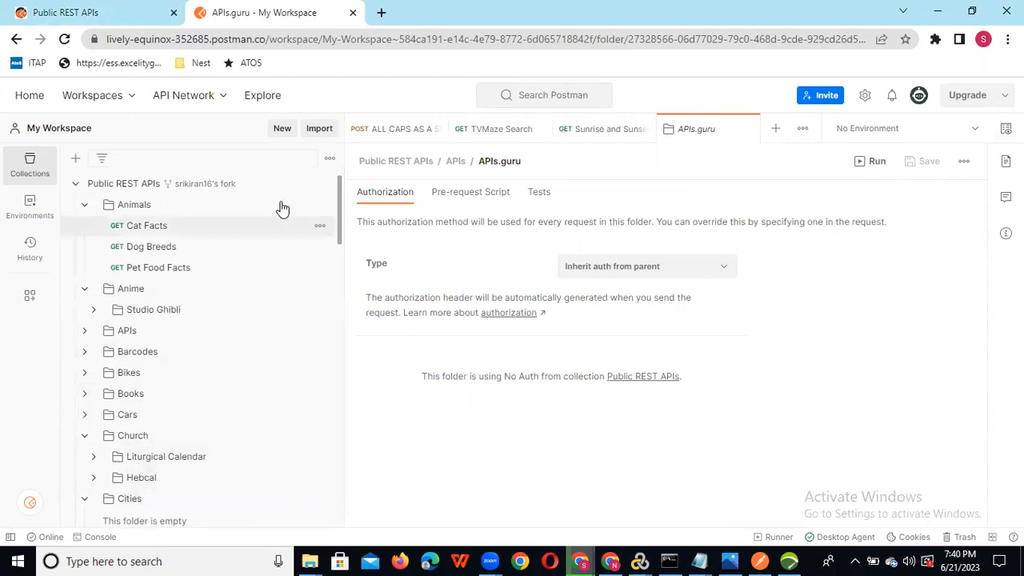
Open the Cat Facts request in the Animals folder and check its URL, headers and body.
{"action": "left_click", "coordinate": [161, 232]}
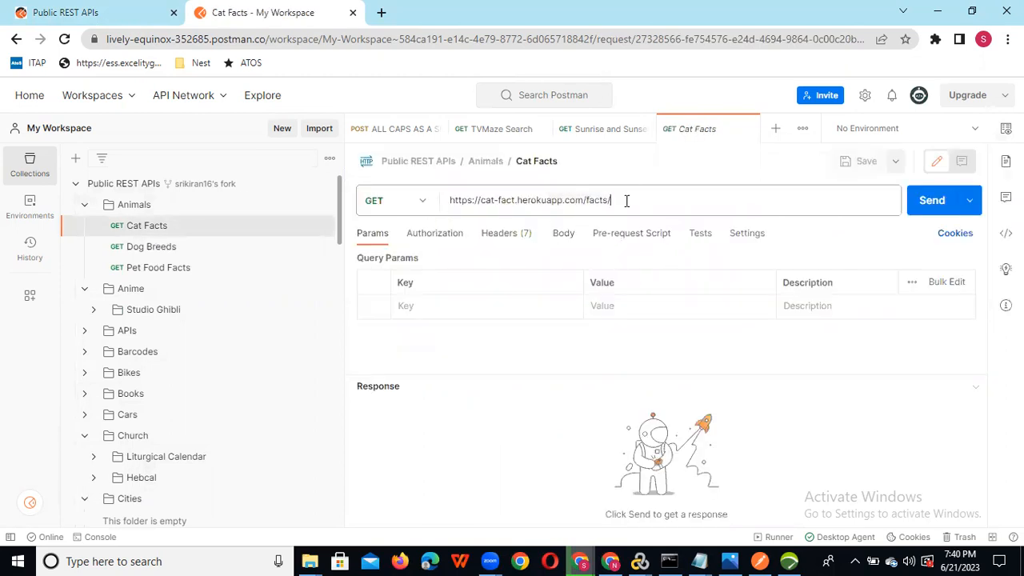
{"action": "left_click_drag", "start_coordinate": [627, 200], "coordinate": [422, 184]}
{"action": "left_click", "coordinate": [508, 243]}
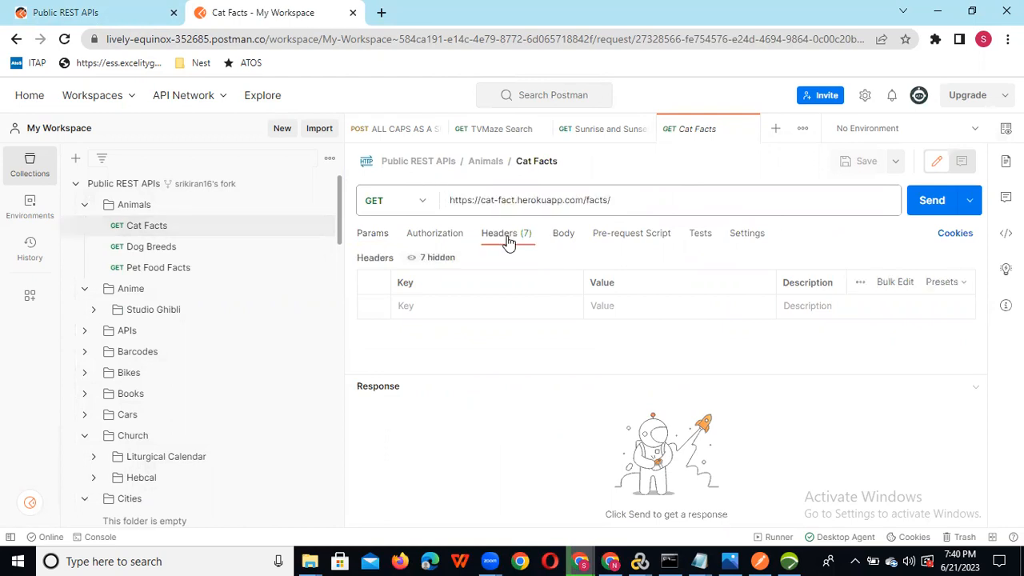
{"action": "left_click", "coordinate": [564, 239]}
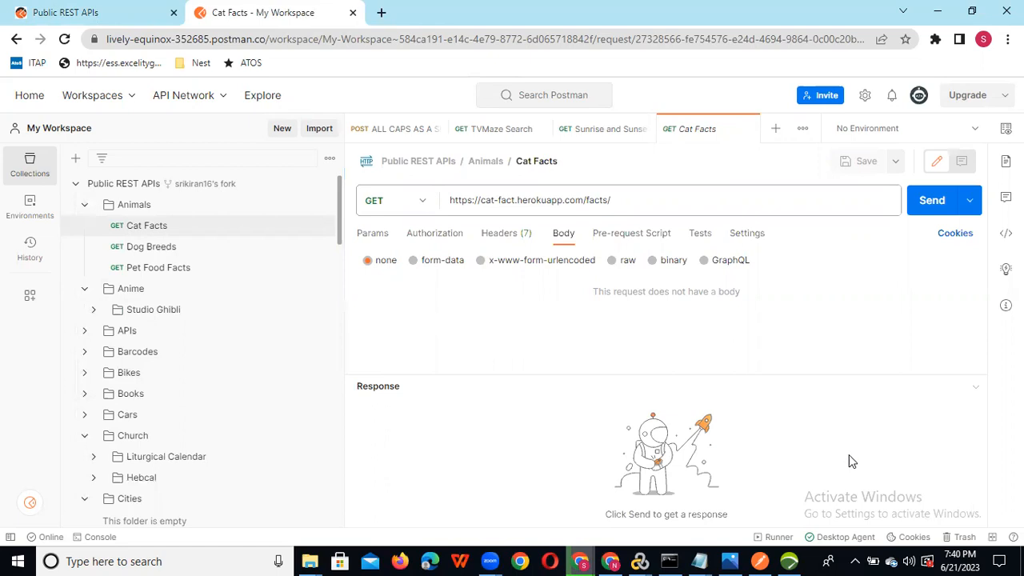
Launch Apache JMeter from the bin folder of apache-jmeter-5.5 in Downloads and maximize its window.
{"action": "left_click", "coordinate": [311, 560]}
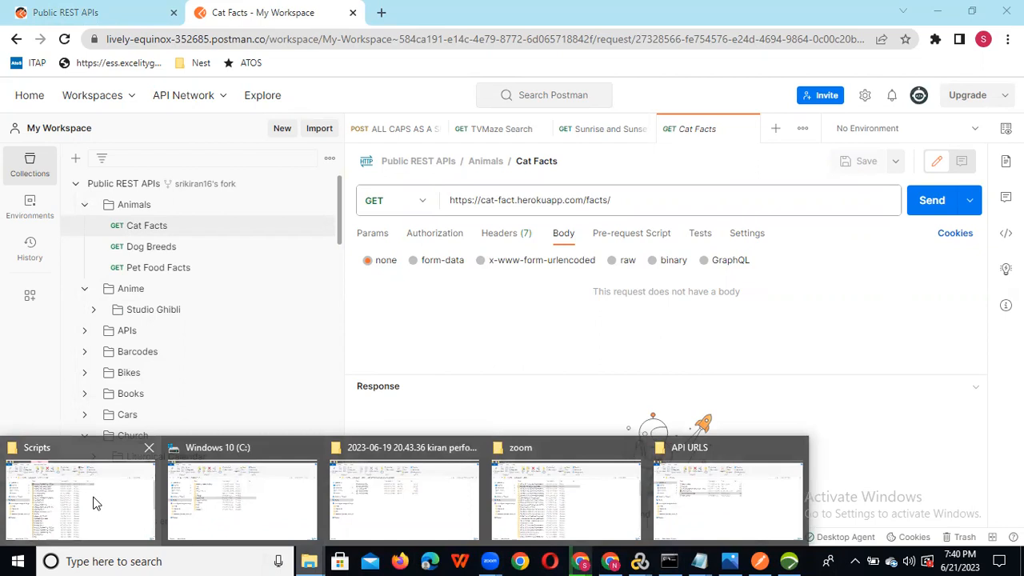
{"action": "left_click", "coordinate": [236, 510]}
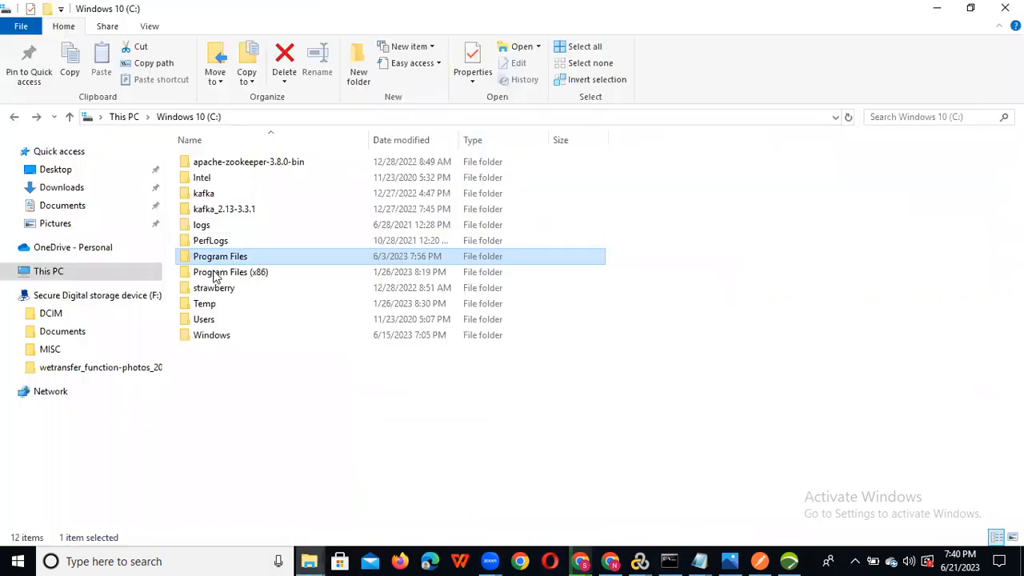
{"action": "left_click", "coordinate": [64, 206]}
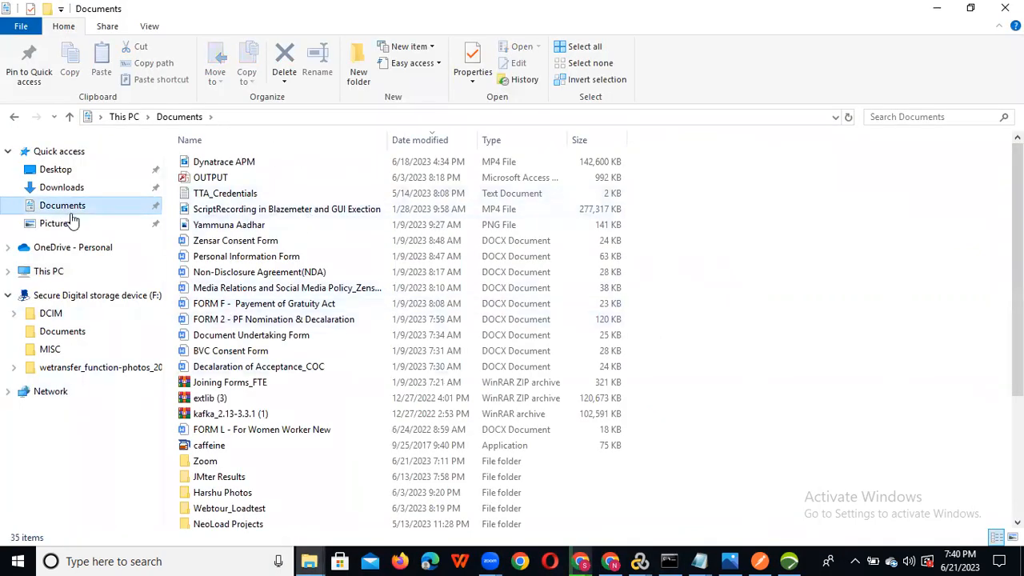
{"action": "left_click", "coordinate": [62, 187]}
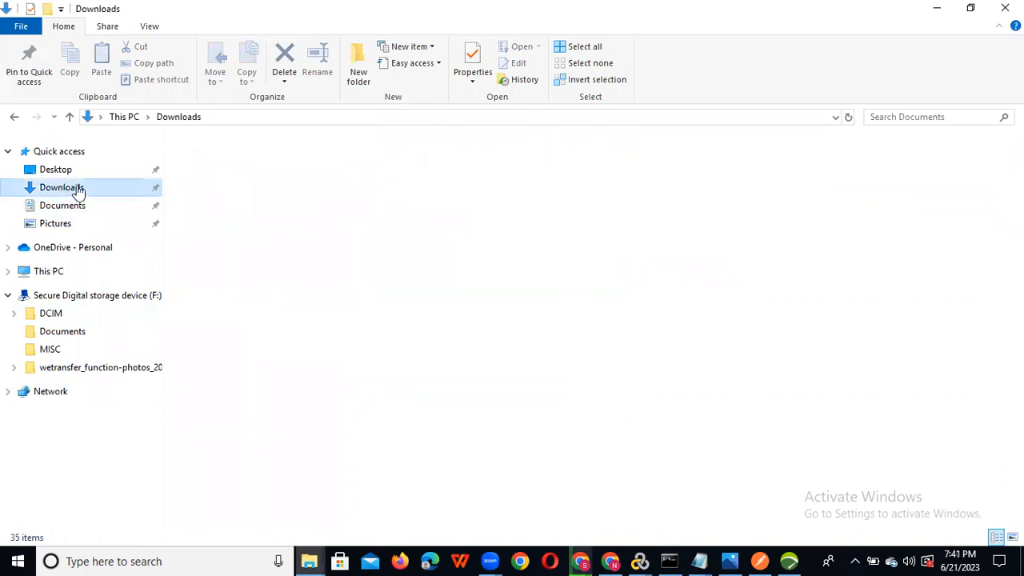
{"action": "double_click", "coordinate": [206, 215]}
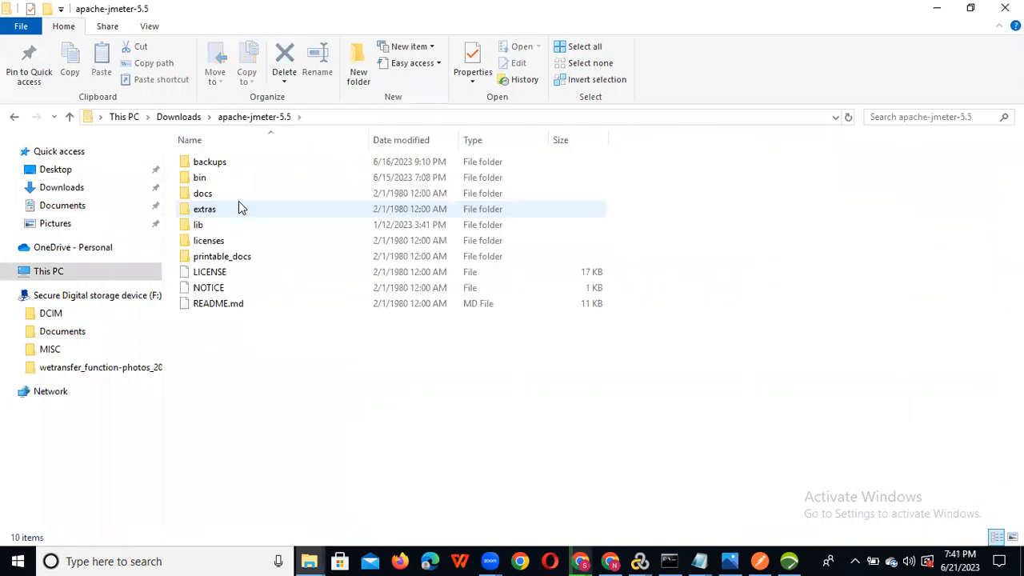
{"action": "double_click", "coordinate": [240, 180]}
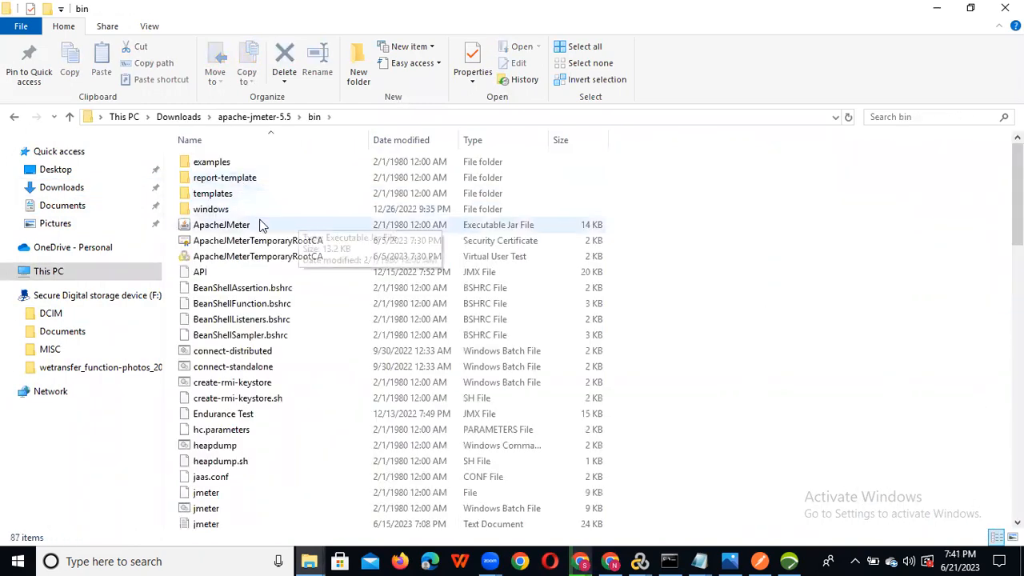
{"action": "double_click", "coordinate": [259, 227]}
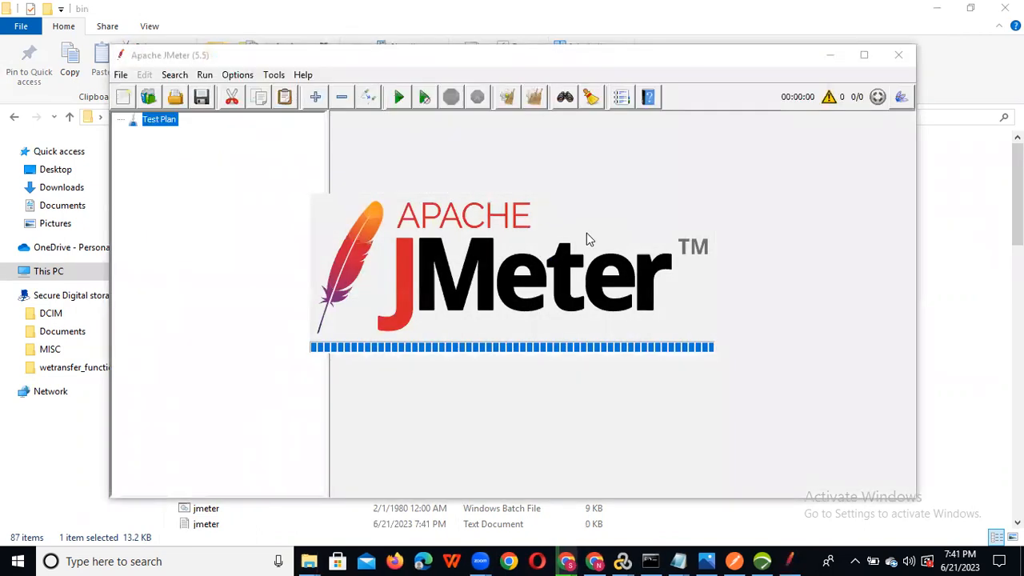
{"action": "left_click", "coordinate": [864, 58]}
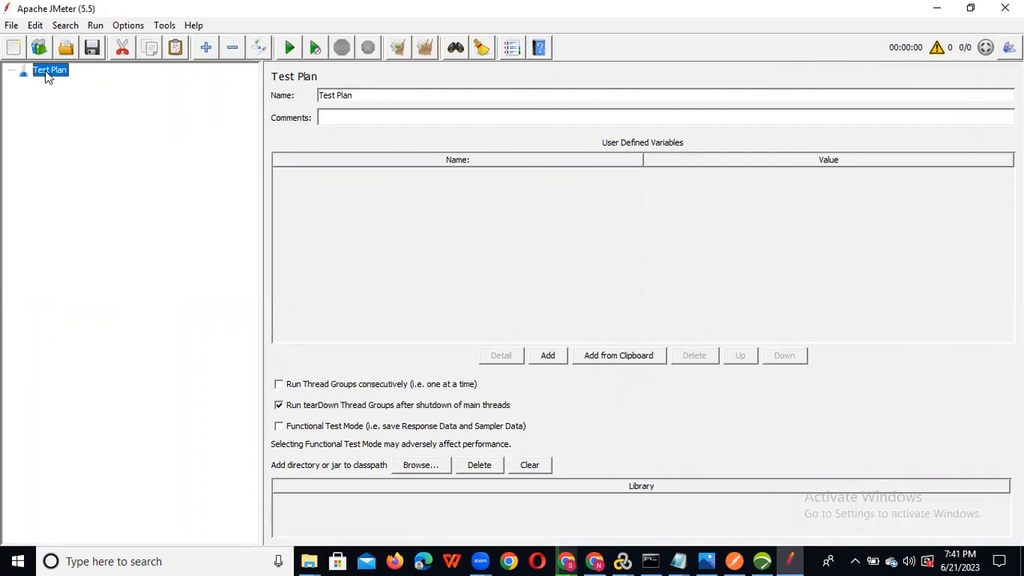
Add a standard Thread Group to the Test Plan.
{"action": "right_click", "coordinate": [46, 72]}
{"action": "mouse_move", "coordinate": [200, 82]}
{"action": "mouse_move", "coordinate": [264, 82]}
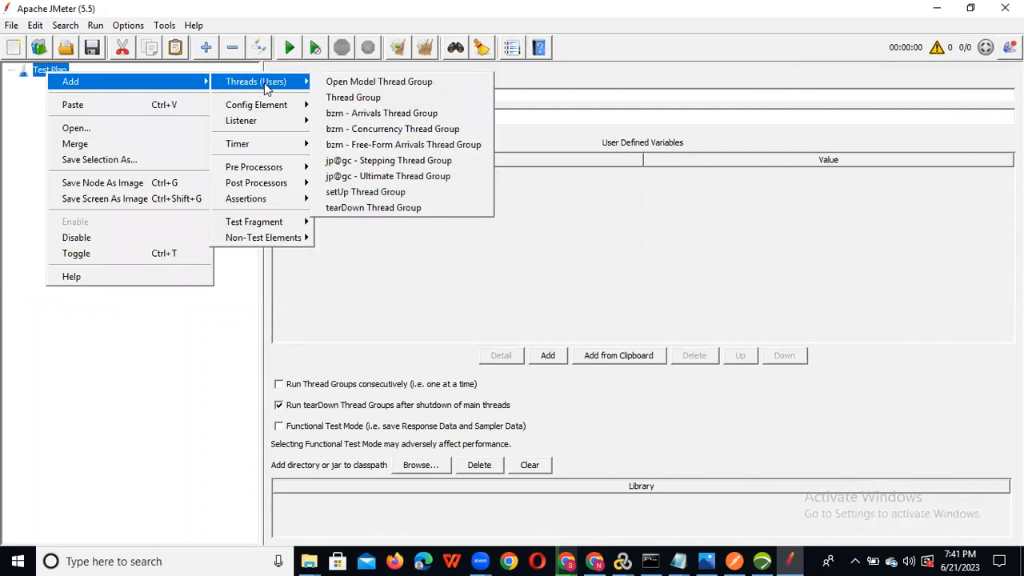
{"action": "left_click", "coordinate": [343, 96]}
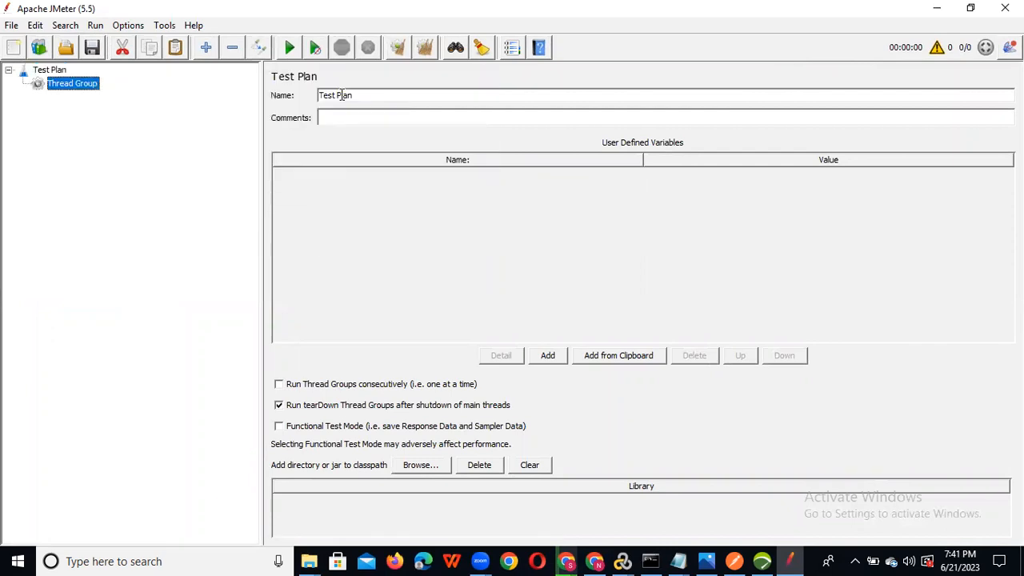
Add an HTTP Request sampler to the Thread Group.
{"action": "right_click", "coordinate": [70, 84]}
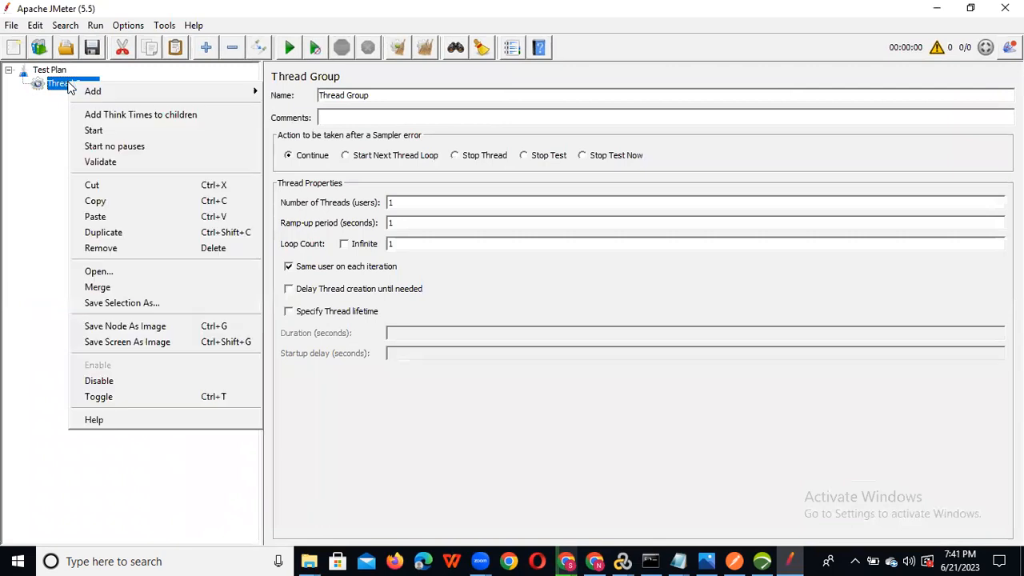
{"action": "mouse_move", "coordinate": [207, 87]}
{"action": "mouse_move", "coordinate": [304, 91]}
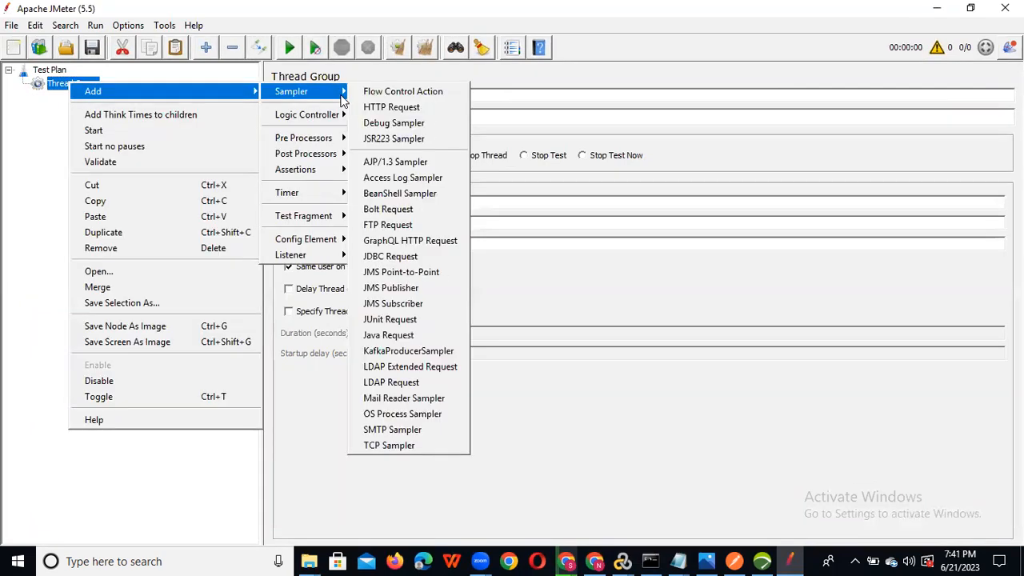
{"action": "left_click", "coordinate": [412, 109]}
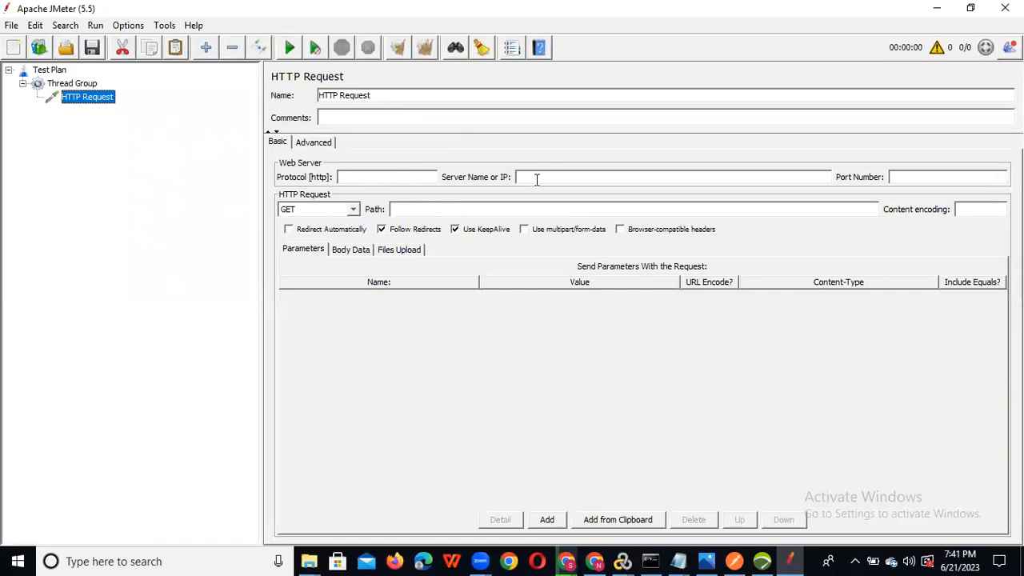
Switch back to Postman and send the Cat Facts GET request.
{"action": "key", "text": "alt+Tab"}
{"action": "key", "text": "alt+Tab"}
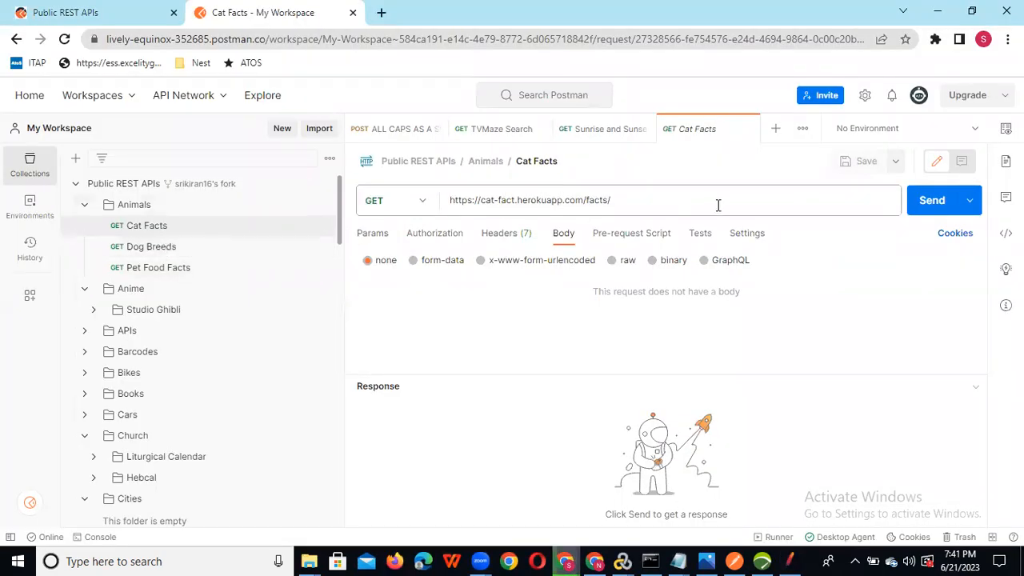
{"action": "left_click", "coordinate": [927, 203]}
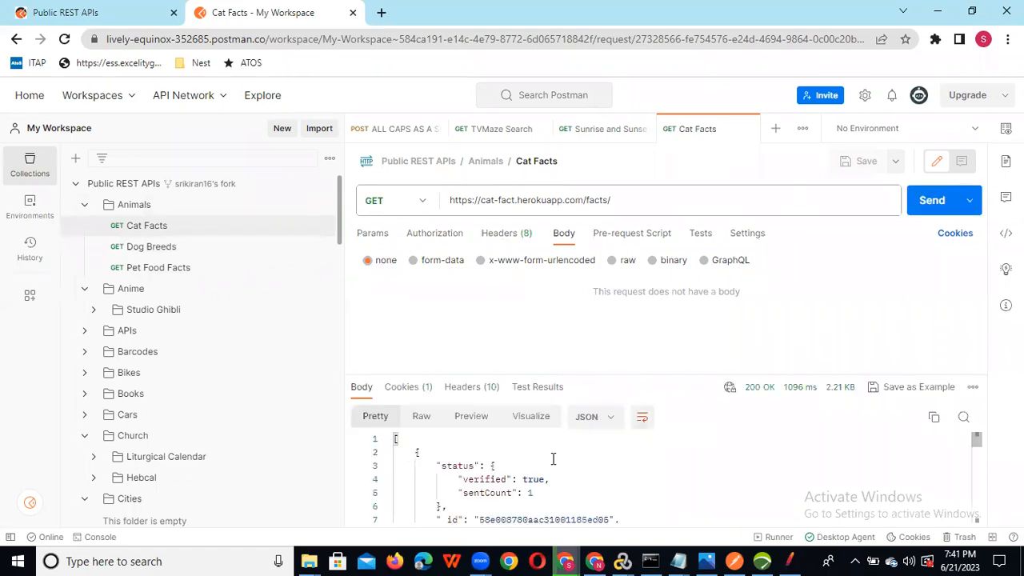
Copy the host cat-fact.herokuapp.com from the Cat Facts URL into the JMeter HTTP request's server name and set the protocol to https.
{"action": "triple_click", "coordinate": [629, 197]}
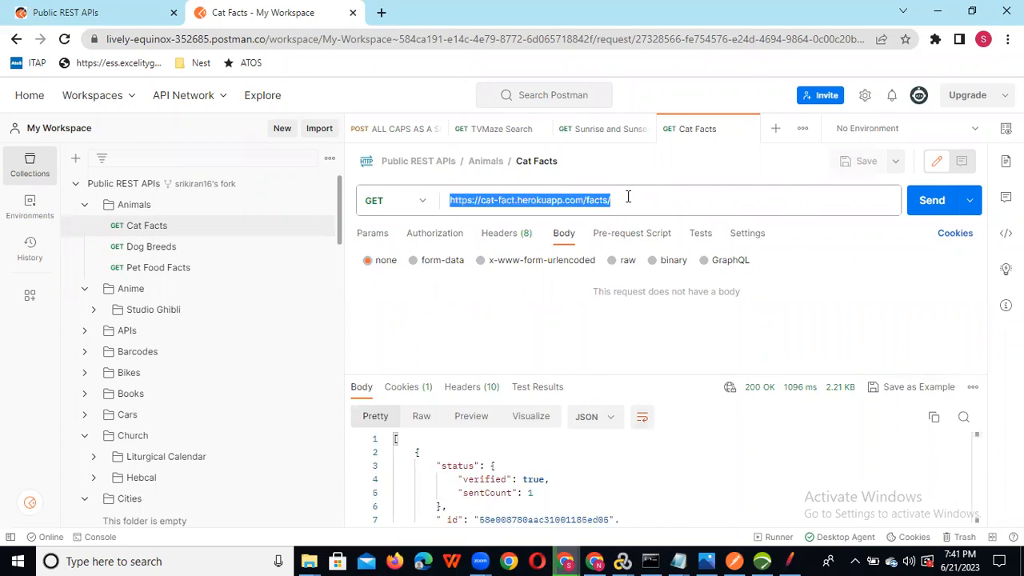
{"action": "left_click", "coordinate": [632, 204]}
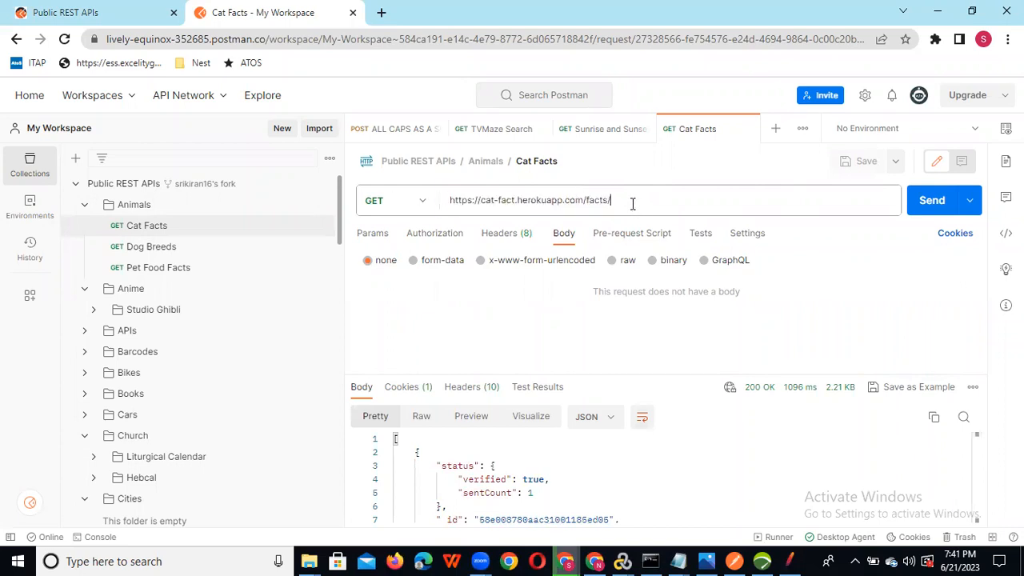
{"action": "left_click_drag", "start_coordinate": [584, 200], "coordinate": [480, 202]}
{"action": "key", "text": "ctrl+c"}
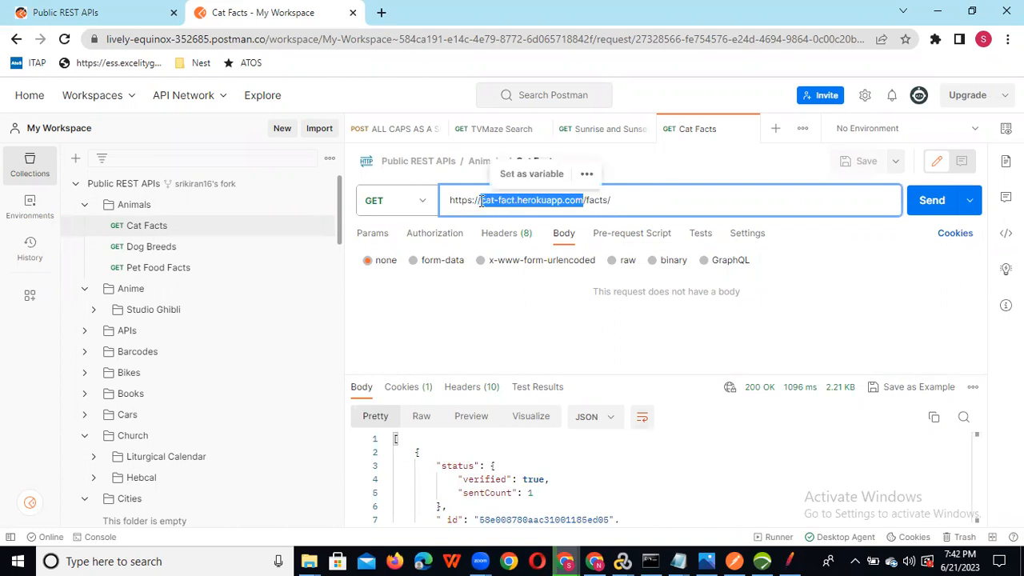
{"action": "key", "text": "alt+Tab"}
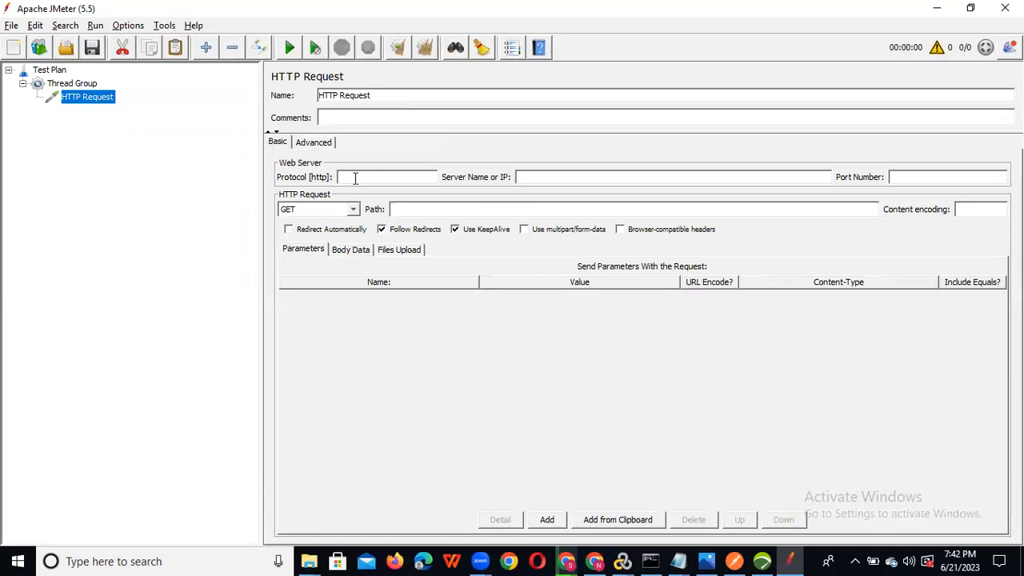
{"action": "key", "text": "alt+Tab"}
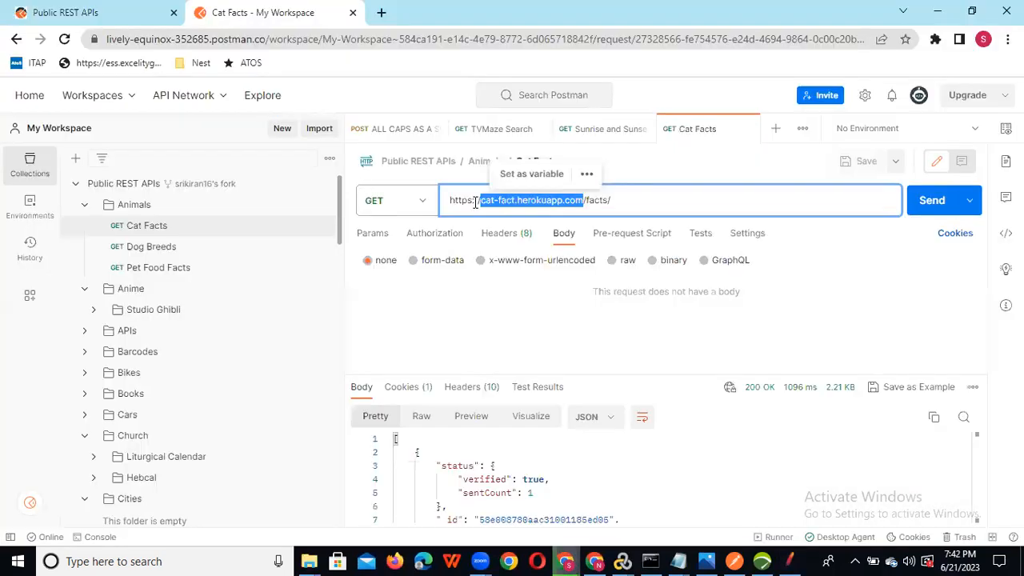
{"action": "key", "text": "alt+Tab"}
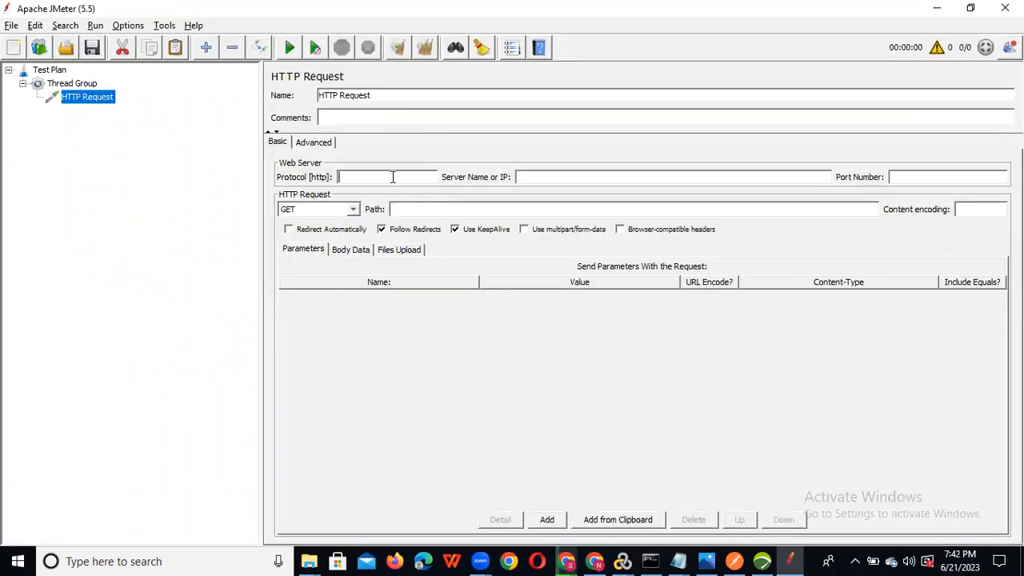
{"action": "left_click", "coordinate": [392, 177]}
{"action": "type", "text": "https"}
{"action": "key", "text": "ctrl+v"}
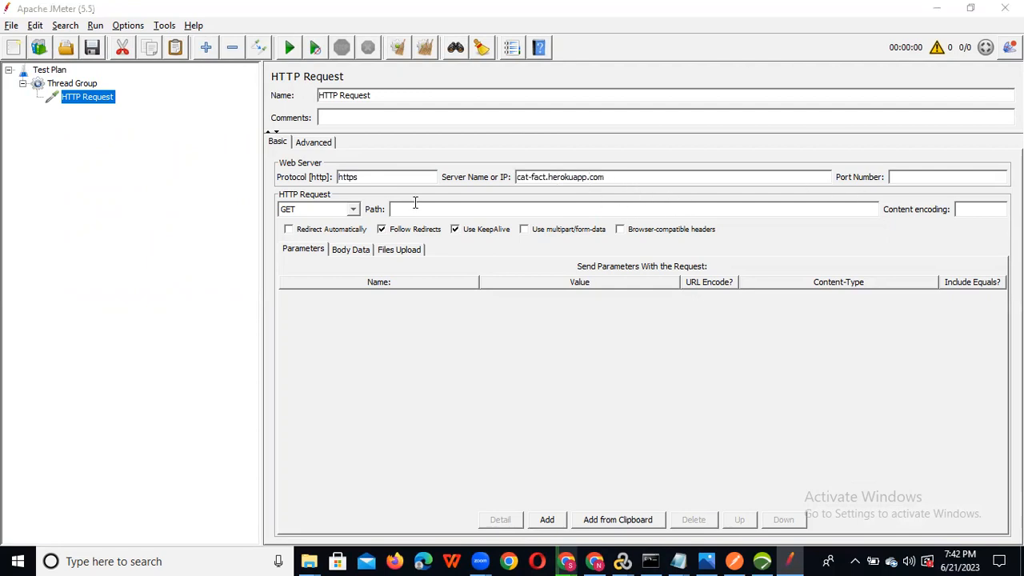
Copy the path /facts/ from the Cat Facts URL in Postman into the JMeter HTTP request's path.
{"action": "key", "text": "alt+Tab"}
{"action": "left_click", "coordinate": [620, 202]}
{"action": "left_click_drag", "start_coordinate": [620, 202], "coordinate": [583, 202]}
{"action": "key", "text": "ctrl+c"}
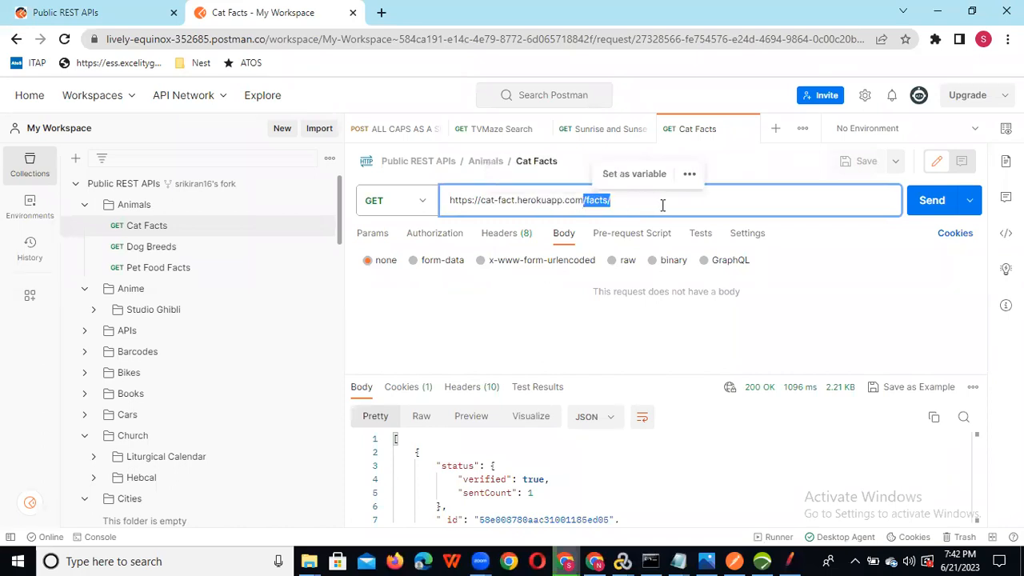
{"action": "key", "text": "alt+Tab"}
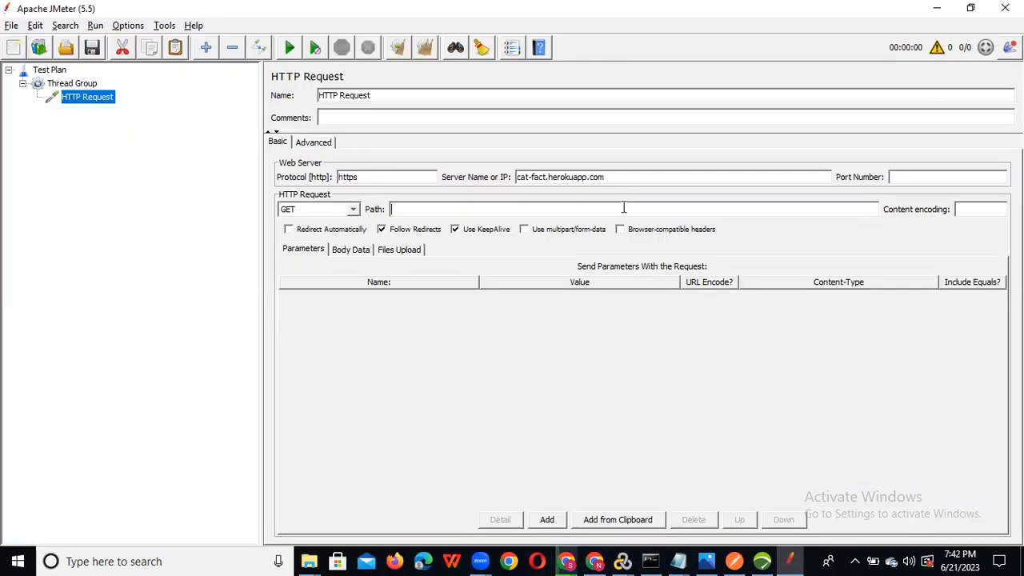
{"action": "left_click", "coordinate": [623, 208]}
{"action": "key", "text": "ctrl+v"}
Review the available HTTP methods and the request's body data, file upload and parameter sections.
{"action": "left_click", "coordinate": [353, 210]}
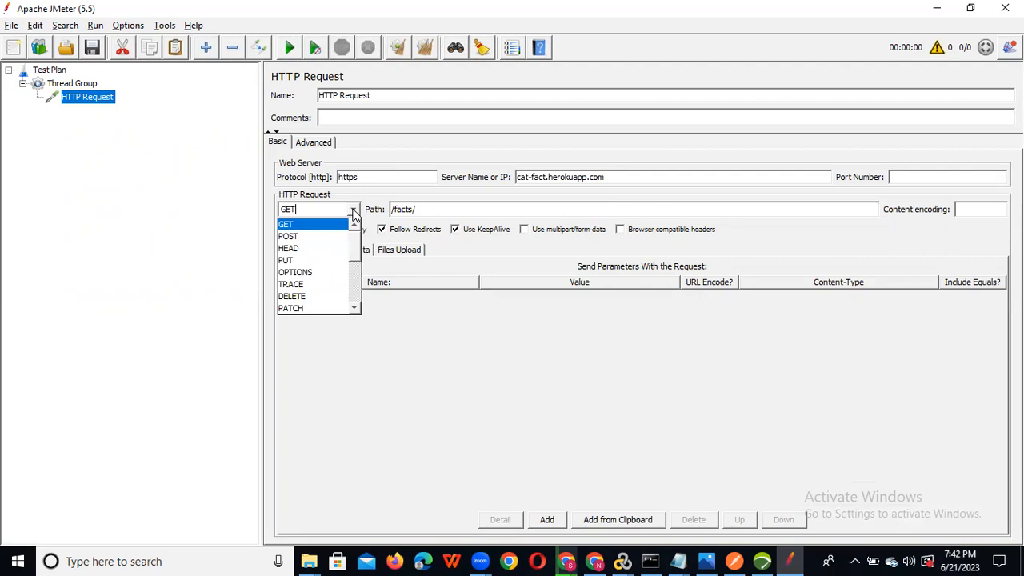
{"action": "left_click", "coordinate": [354, 211]}
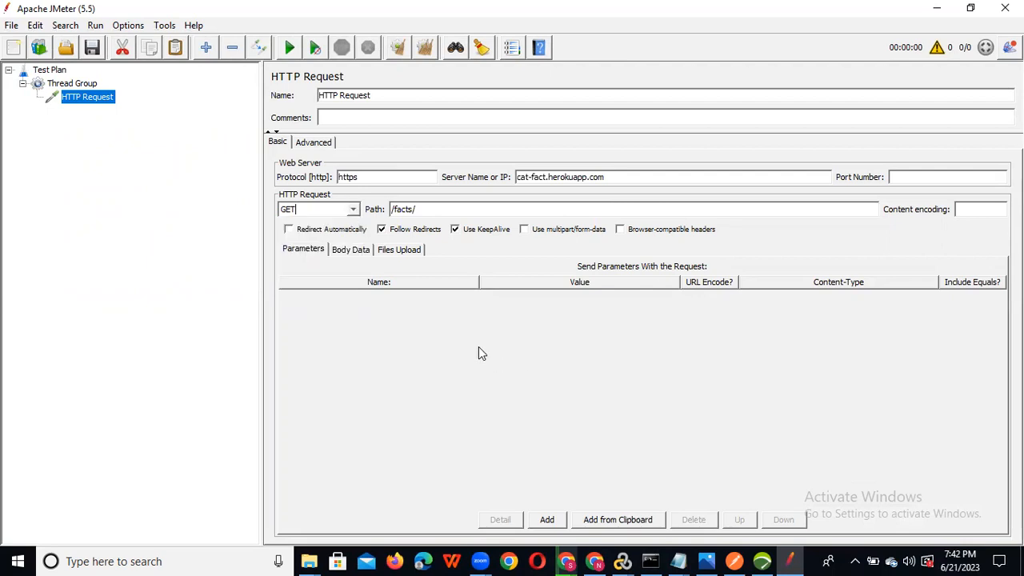
{"action": "left_click", "coordinate": [350, 252]}
{"action": "left_click", "coordinate": [391, 252]}
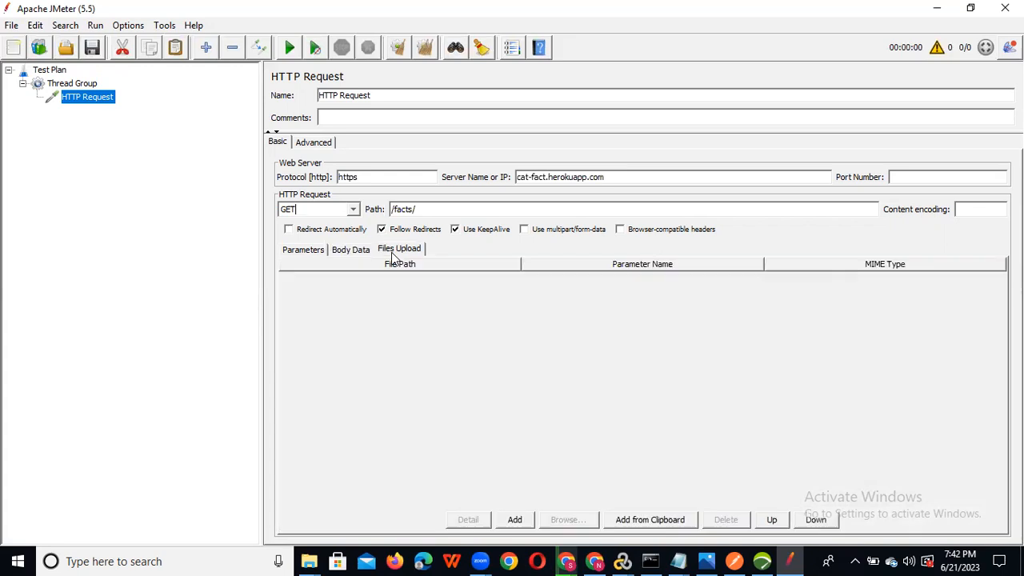
{"action": "left_click", "coordinate": [349, 255]}
{"action": "left_click", "coordinate": [309, 253]}
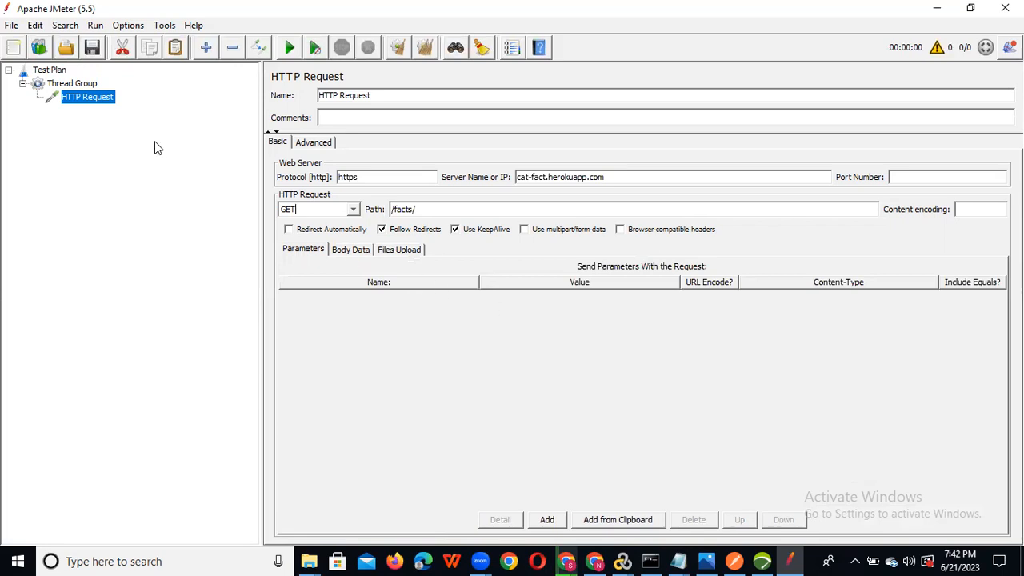
Add an HTTP Header Manager config element to the Test Plan.
{"action": "left_click", "coordinate": [67, 84]}
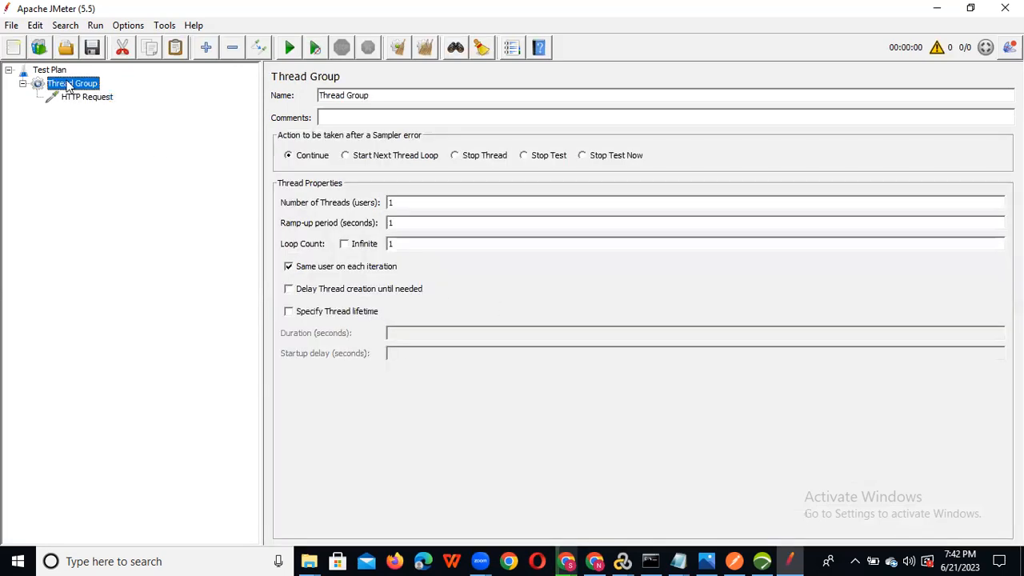
{"action": "right_click", "coordinate": [55, 72]}
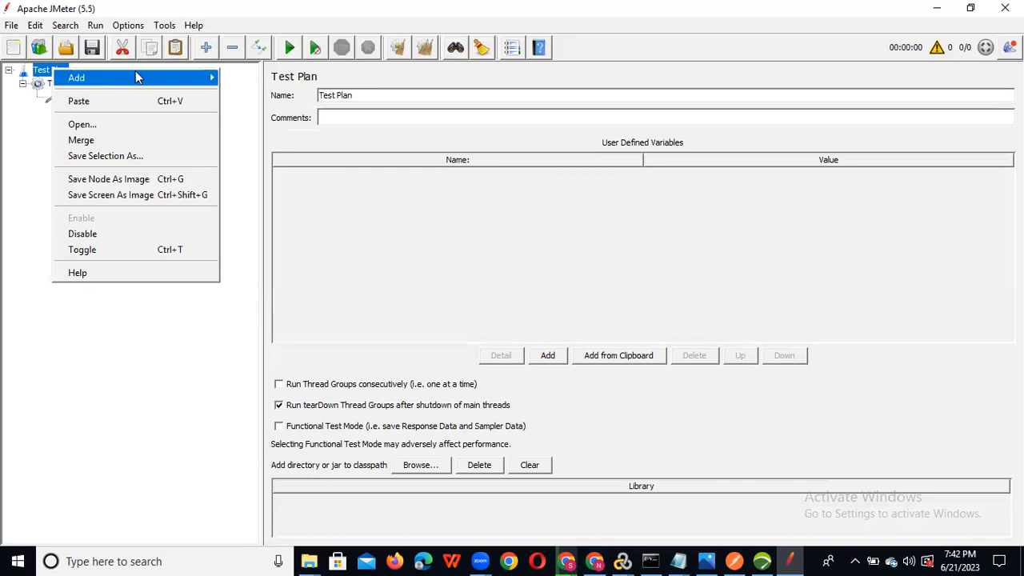
{"action": "mouse_move", "coordinate": [136, 76]}
{"action": "mouse_move", "coordinate": [284, 82]}
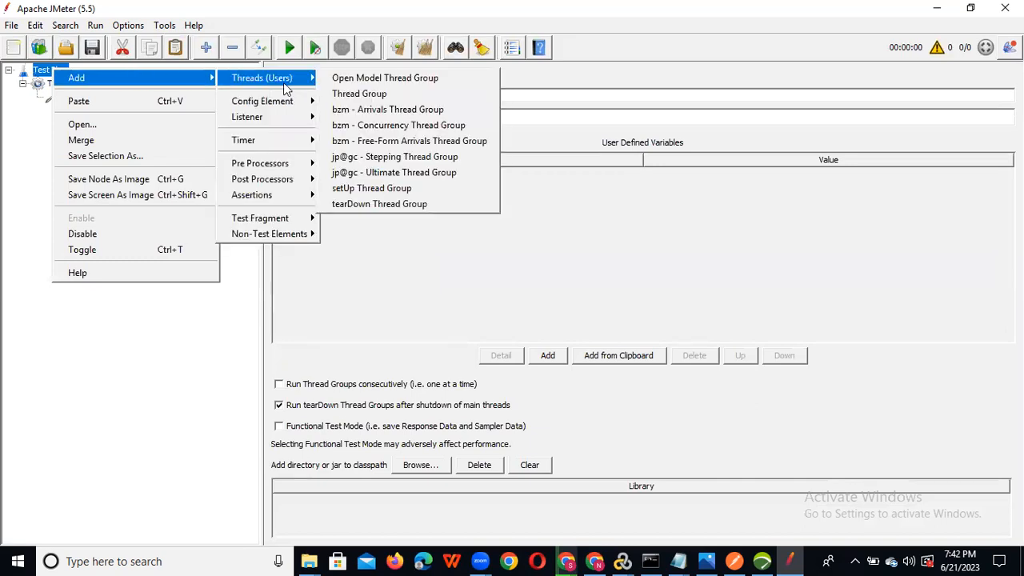
{"action": "mouse_move", "coordinate": [289, 100]}
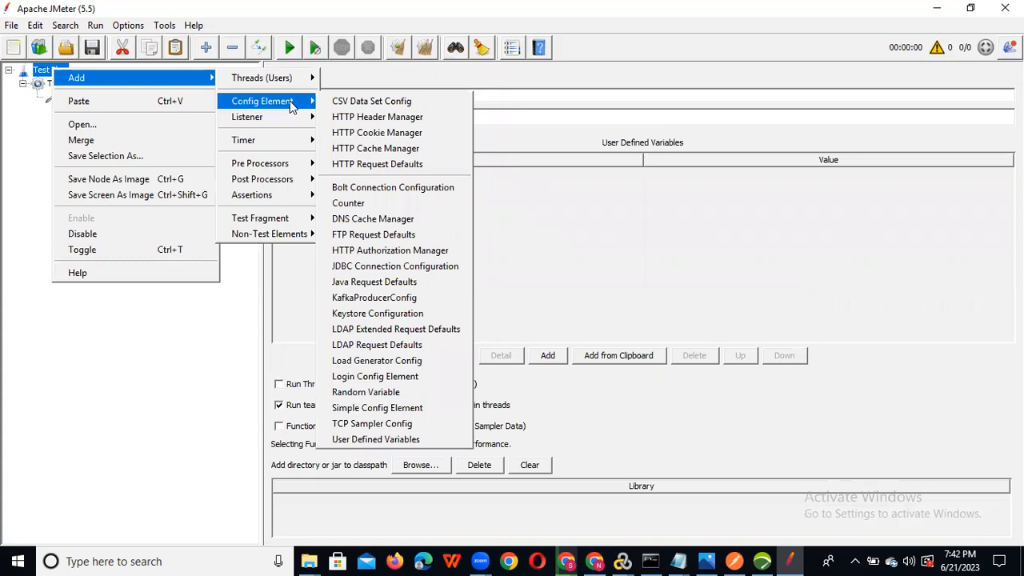
{"action": "left_click", "coordinate": [352, 118]}
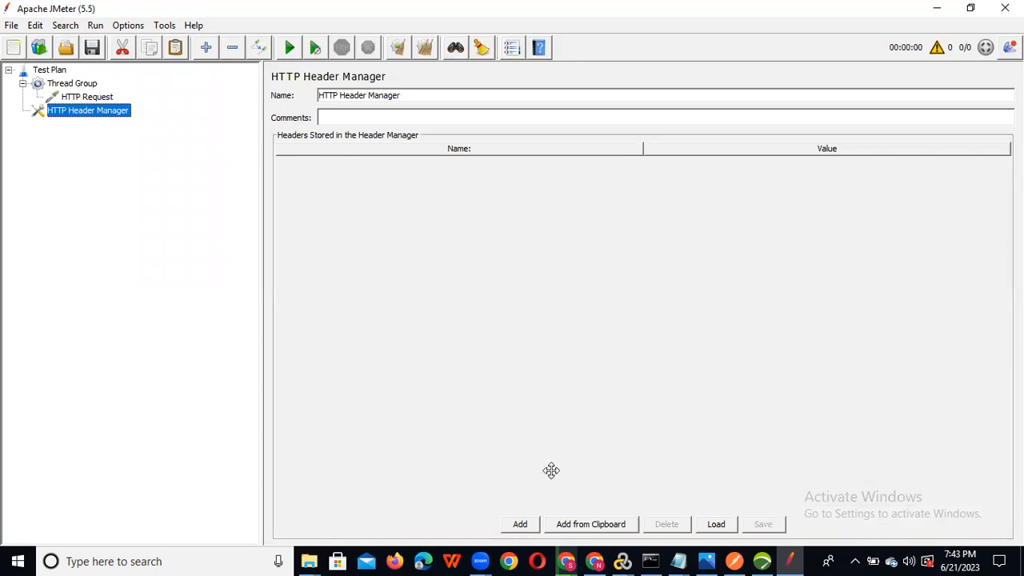
Add an empty header row in the HTTP Header Manager, then switch to Postman and open the Cat Facts request's headers.
{"action": "left_click", "coordinate": [520, 524]}
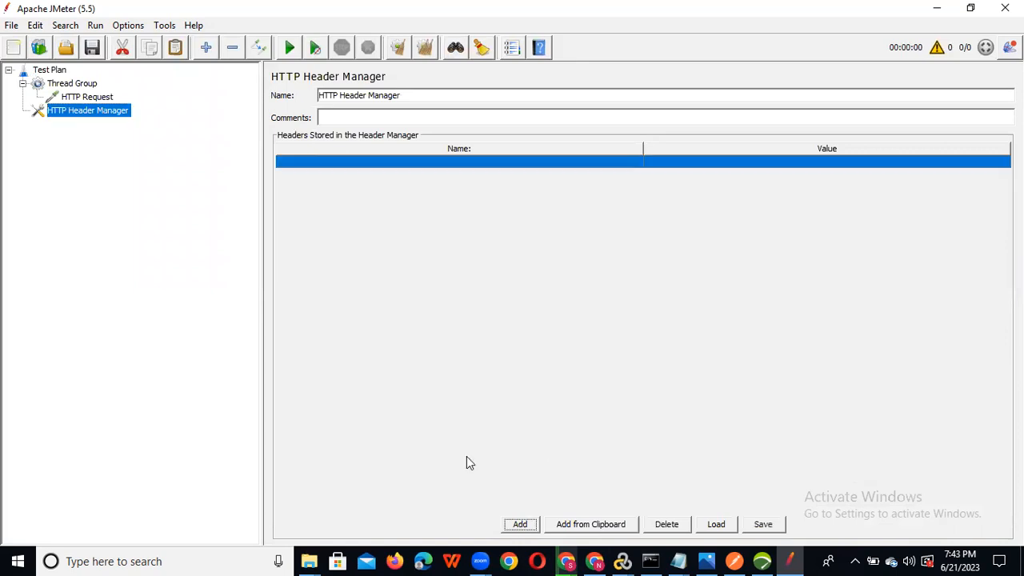
{"action": "double_click", "coordinate": [379, 164]}
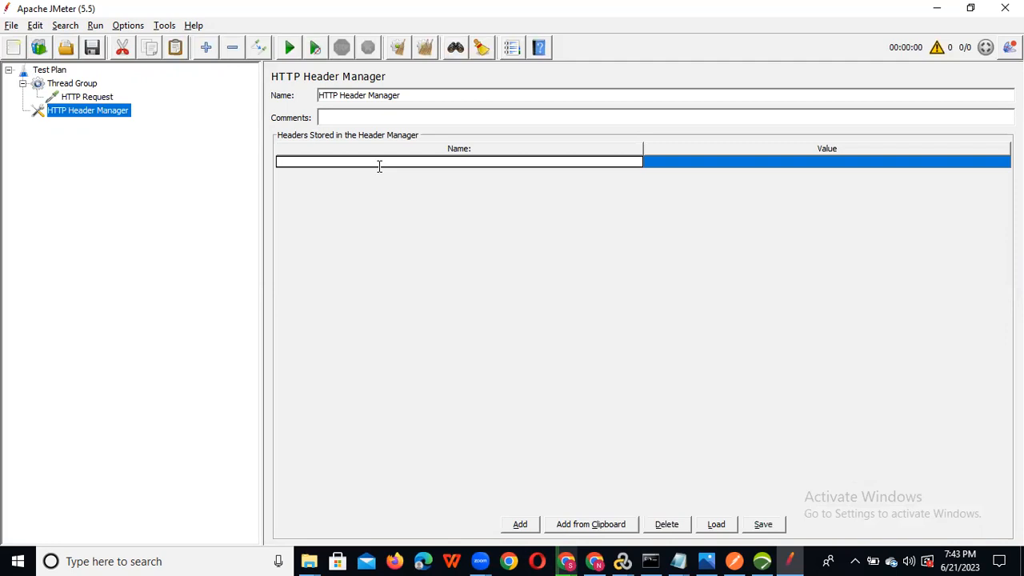
{"action": "key", "text": "alt+Tab"}
{"action": "key", "text": "alt+Tab"}
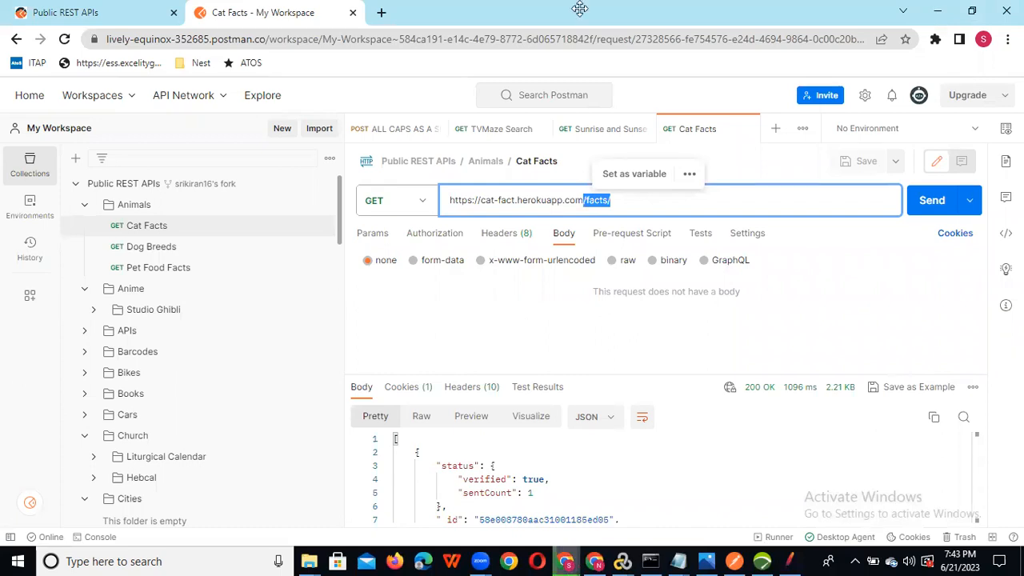
{"action": "left_click", "coordinate": [490, 239]}
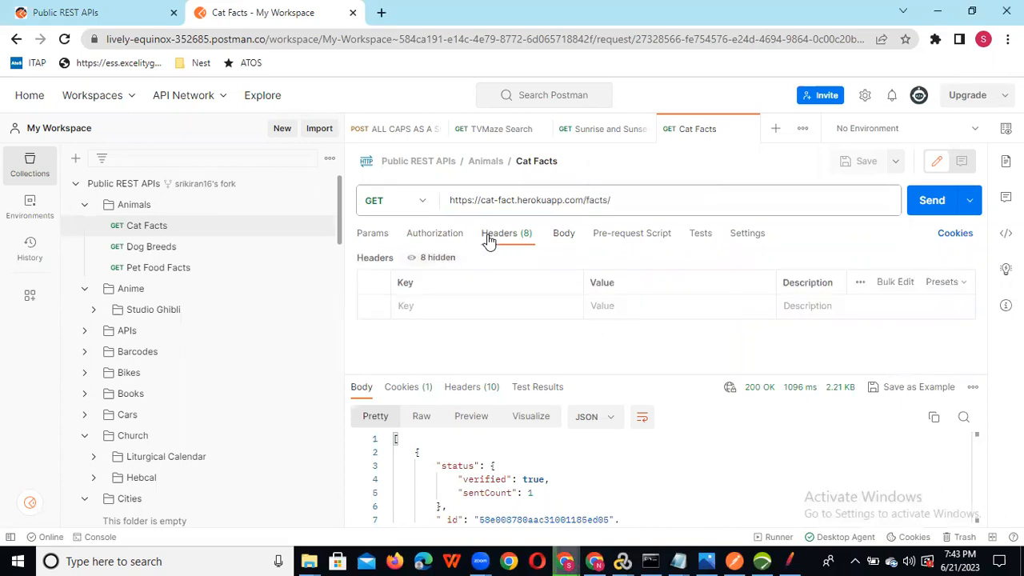
Add a Content-Type header with the value application/json to the Cat Facts request.
{"action": "left_click", "coordinate": [431, 310]}
{"action": "type", "text": "Conte"}
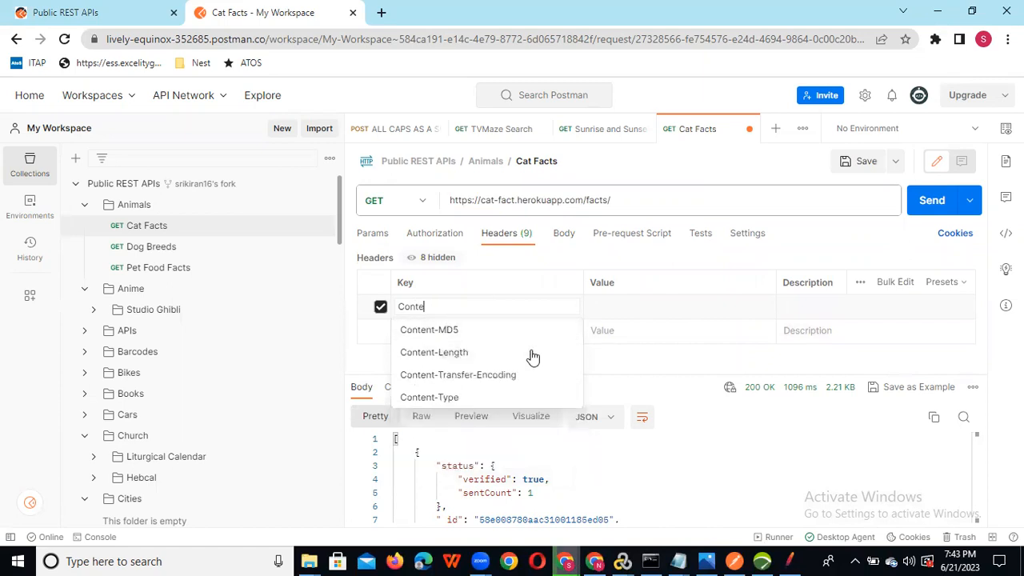
{"action": "key", "text": "Escape"}
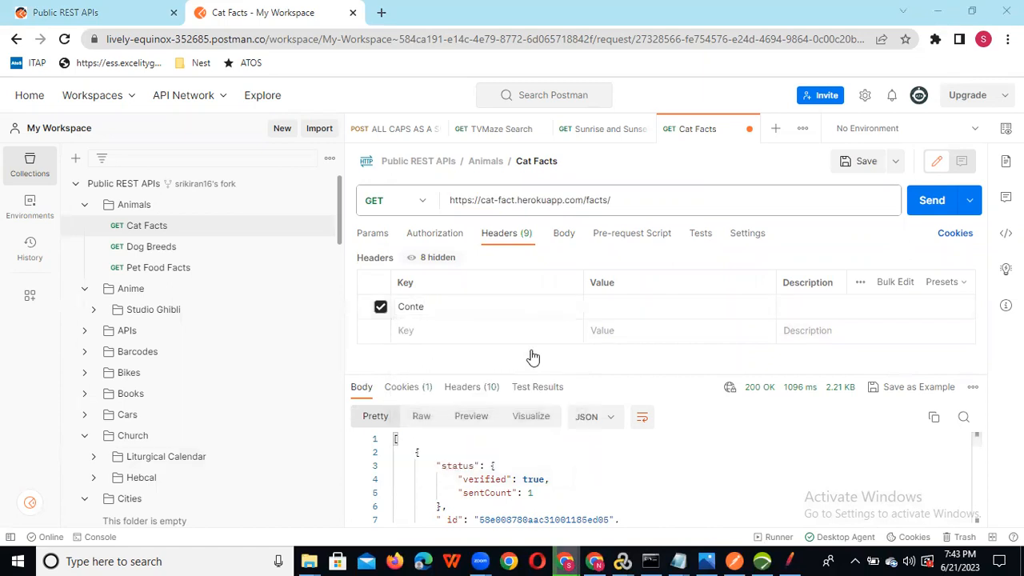
{"action": "left_click", "coordinate": [606, 314]}
{"action": "left_click", "coordinate": [453, 307]}
{"action": "type", "text": "nt"}
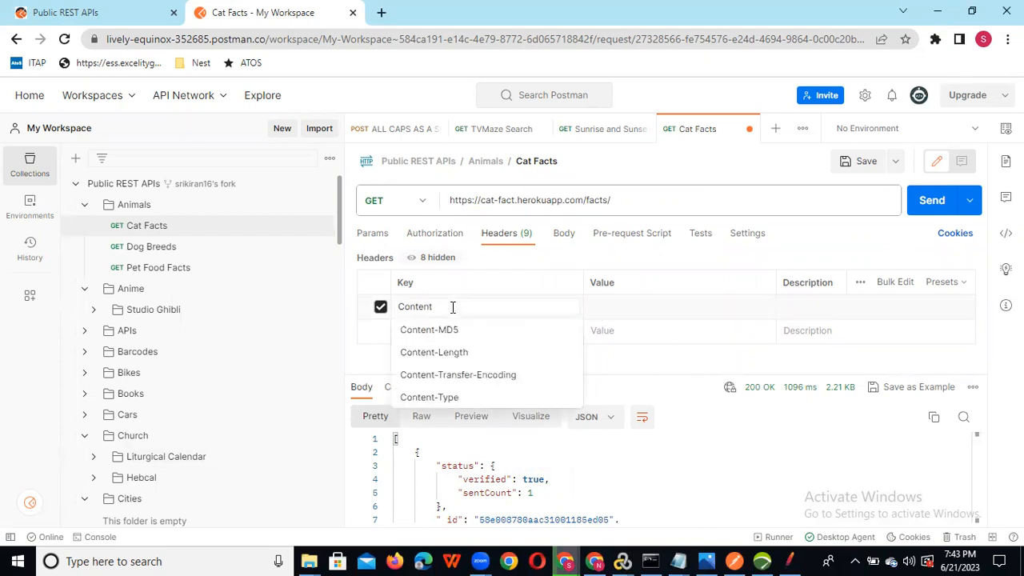
{"action": "type", "text": "-Ty"}
{"action": "left_click", "coordinate": [452, 332]}
{"action": "left_click", "coordinate": [622, 310]}
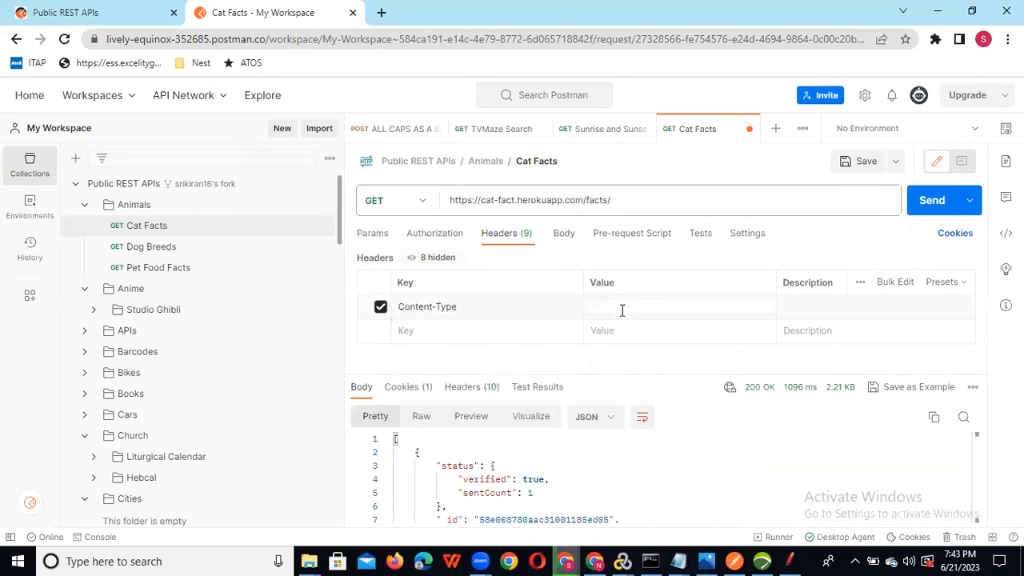
{"action": "type", "text": "app"}
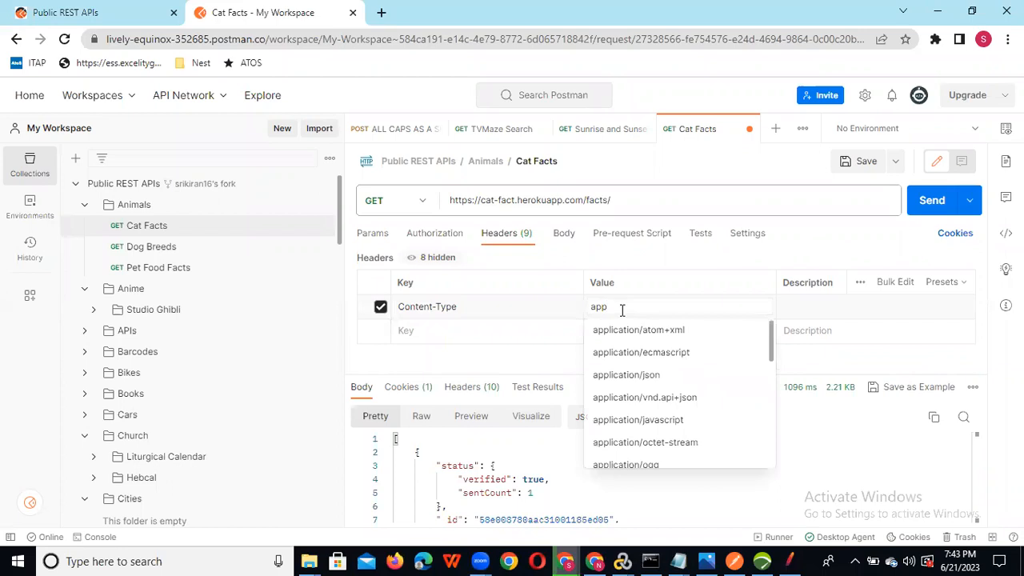
{"action": "left_click", "coordinate": [643, 373]}
Copy the header key Content-Type from Postman into the name of the empty header row in JMeter's HTTP Header Manager.
{"action": "left_click", "coordinate": [458, 307]}
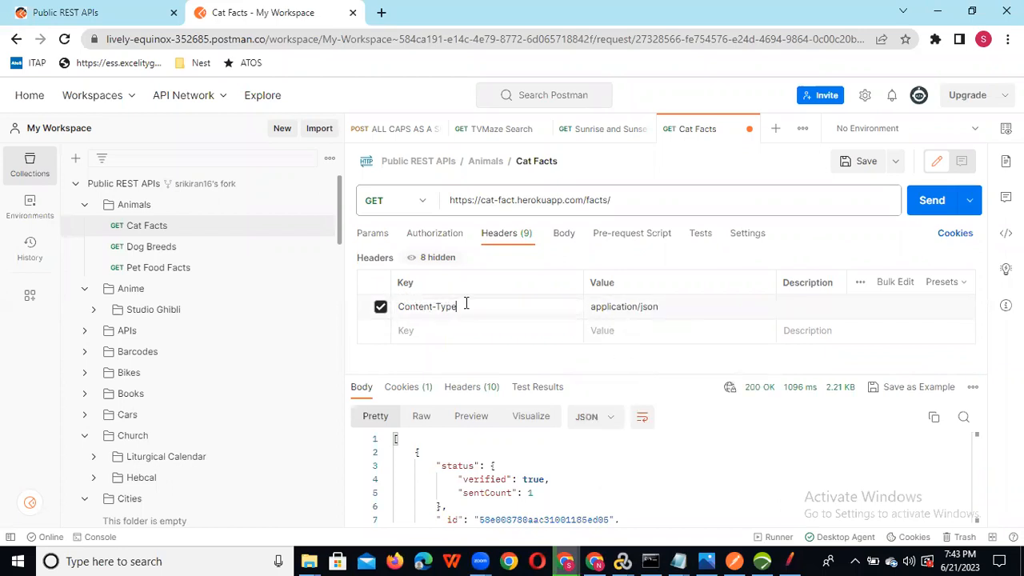
{"action": "left_click_drag", "start_coordinate": [466, 304], "coordinate": [383, 310]}
{"action": "key", "text": "ctrl+c"}
{"action": "key", "text": "alt+Tab"}
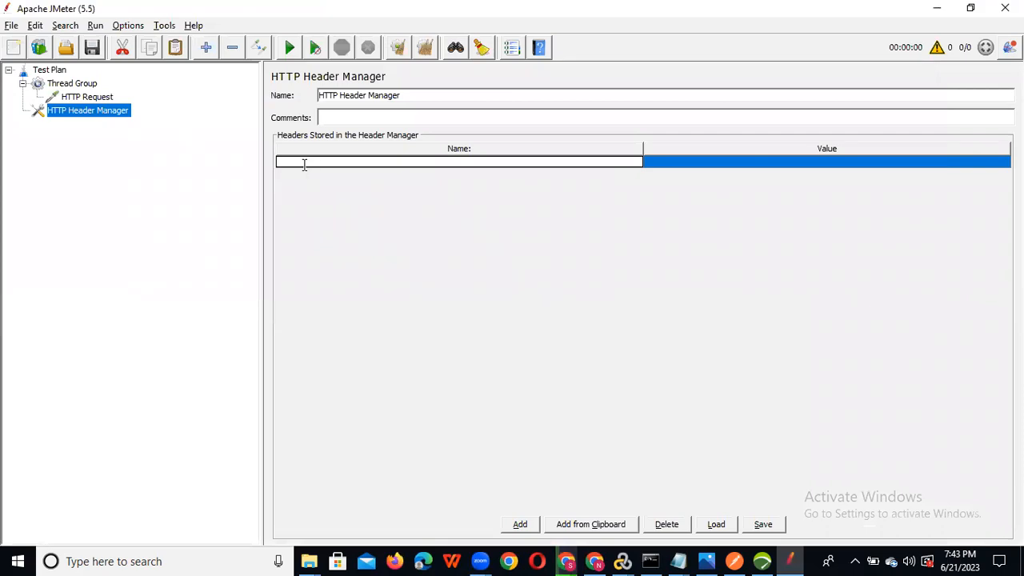
{"action": "key", "text": "ctrl+v"}
Copy the header value application/json from Postman into the Content-Type row's value in JMeter's HTTP Header Manager.
{"action": "key", "text": "alt+Tab"}
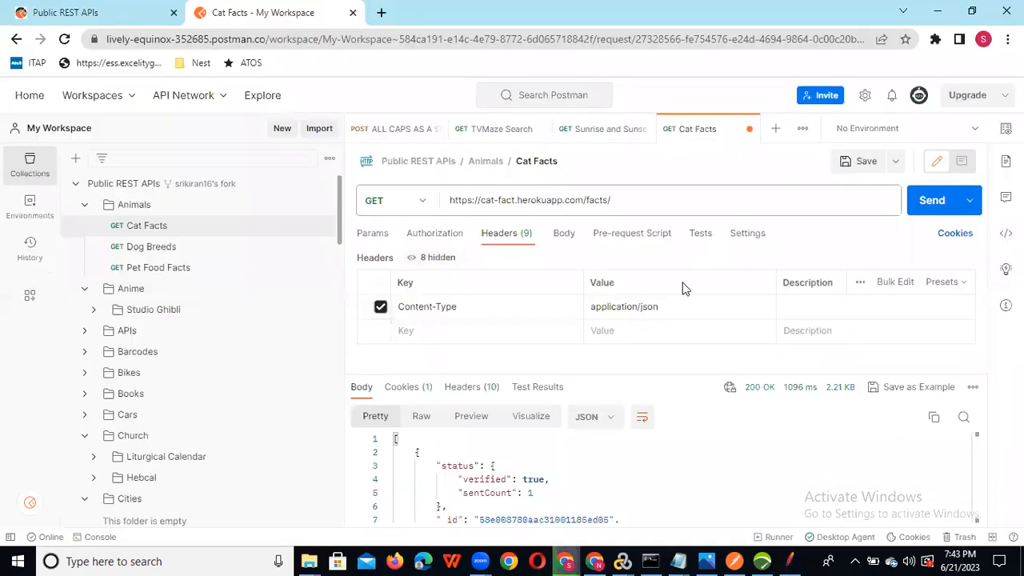
{"action": "left_click_drag", "start_coordinate": [665, 307], "coordinate": [588, 311]}
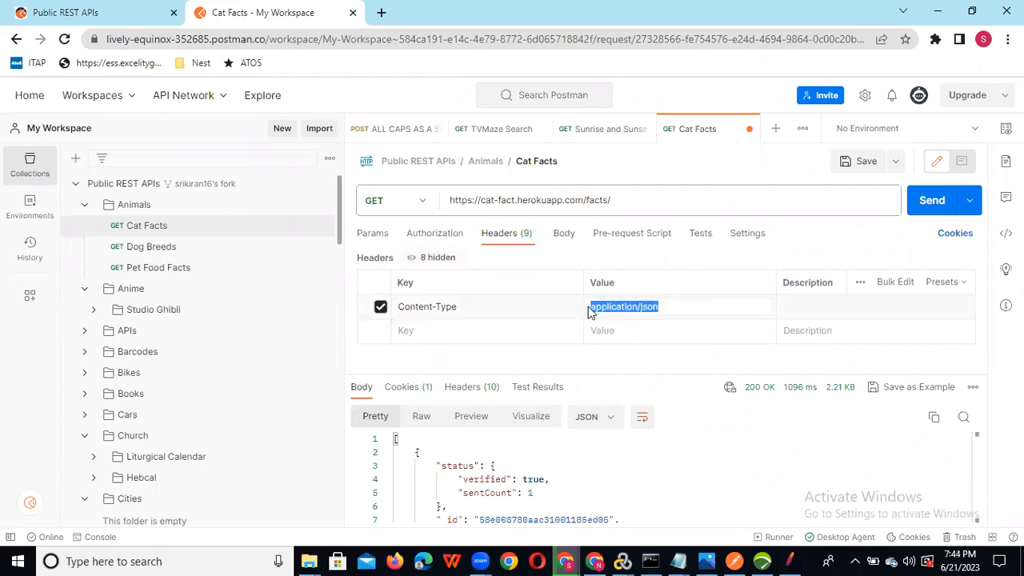
{"action": "key", "text": "alt+Tab"}
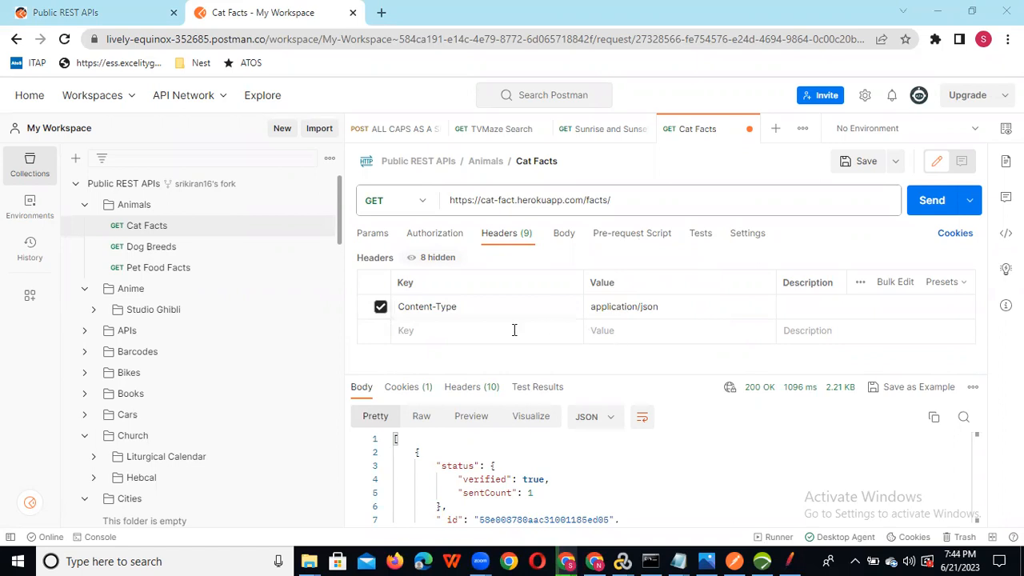
{"action": "key", "text": "alt+Tab"}
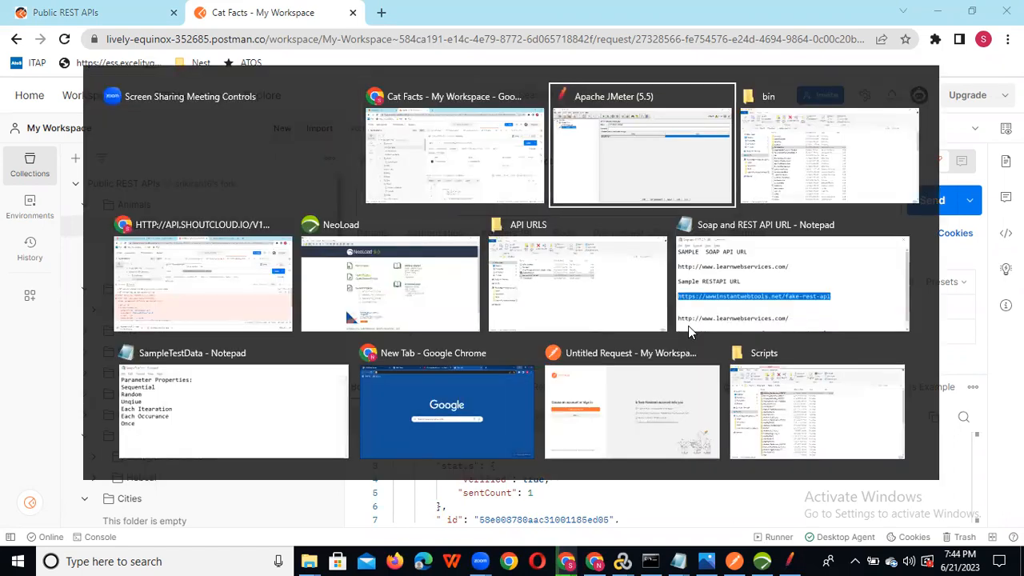
{"action": "left_click", "coordinate": [678, 159]}
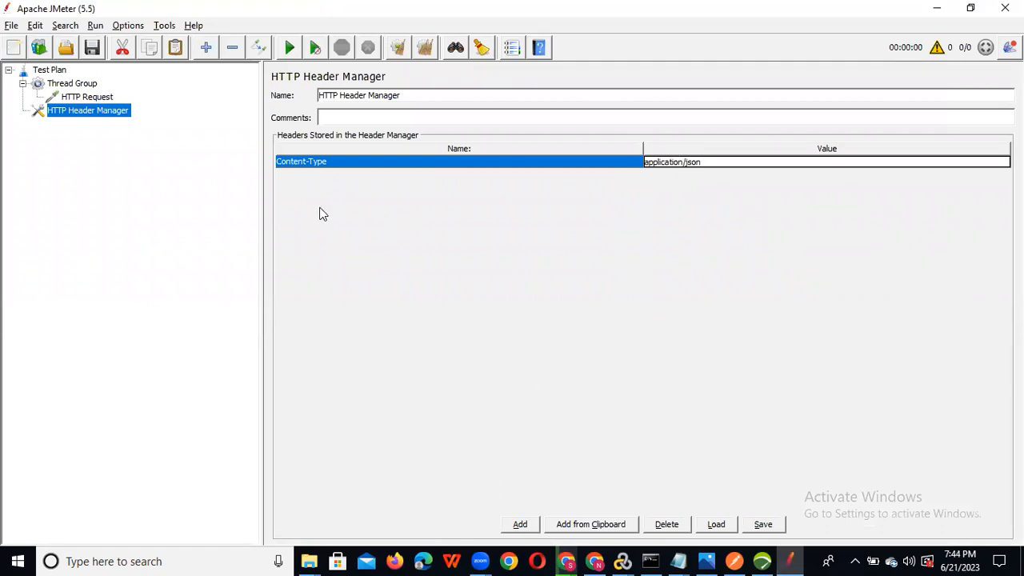
Add a View Results Tree listener to the Thread Group.
{"action": "left_click", "coordinate": [96, 99]}
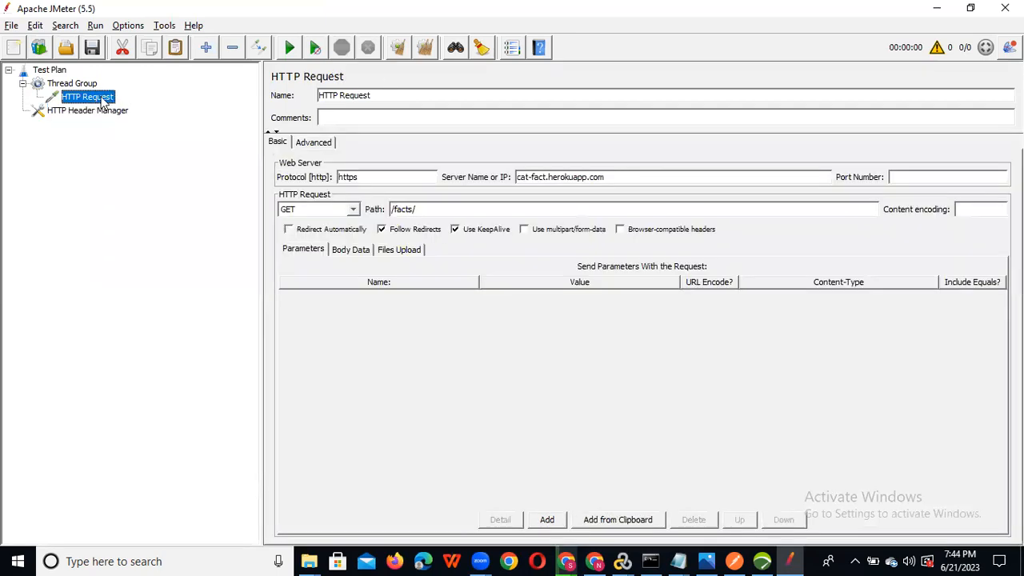
{"action": "left_click", "coordinate": [68, 86]}
{"action": "right_click", "coordinate": [68, 87]}
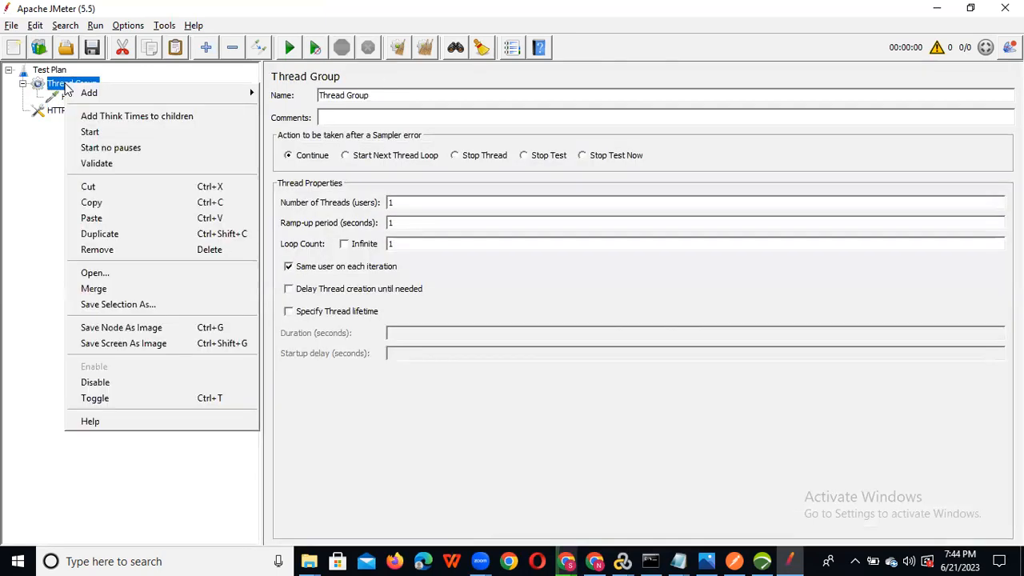
{"action": "mouse_move", "coordinate": [206, 97]}
{"action": "mouse_move", "coordinate": [304, 256]}
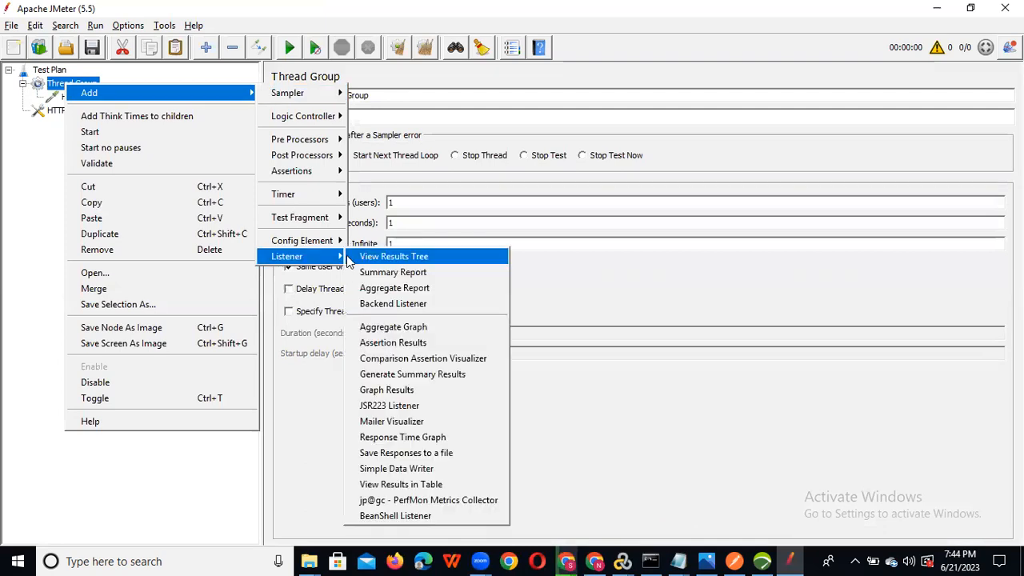
{"action": "left_click", "coordinate": [387, 258]}
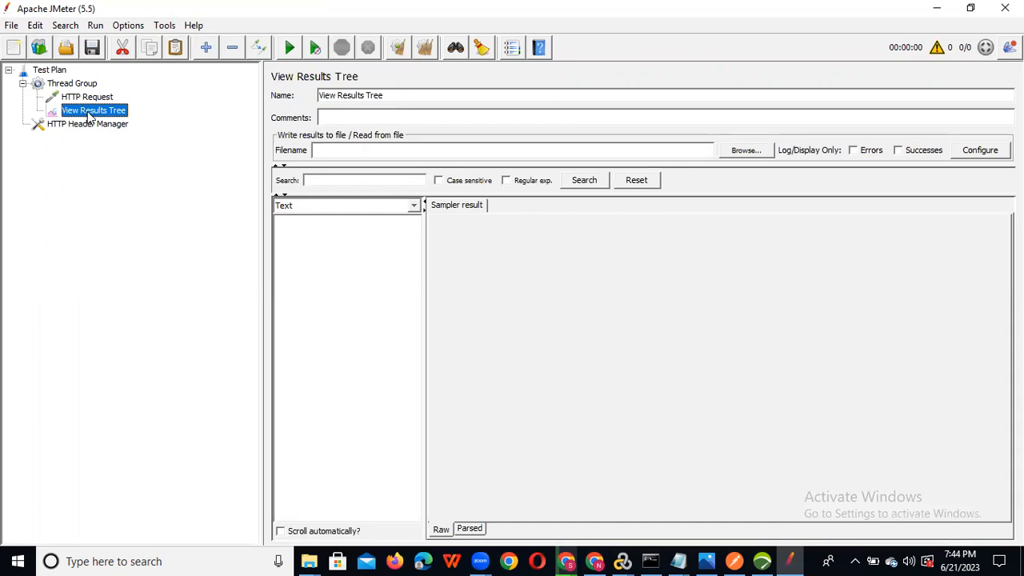
Move the HTTP Header Manager above the Thread Group in the Test Plan.
{"action": "left_click", "coordinate": [82, 126]}
{"action": "left_click_drag", "start_coordinate": [67, 83], "coordinate": [68, 84]}
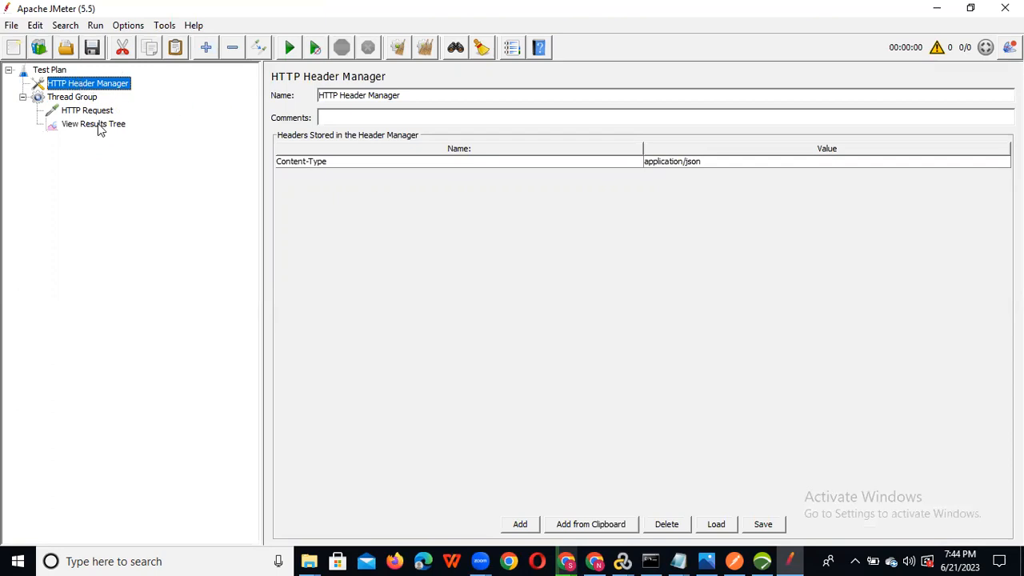
{"action": "left_click", "coordinate": [83, 112]}
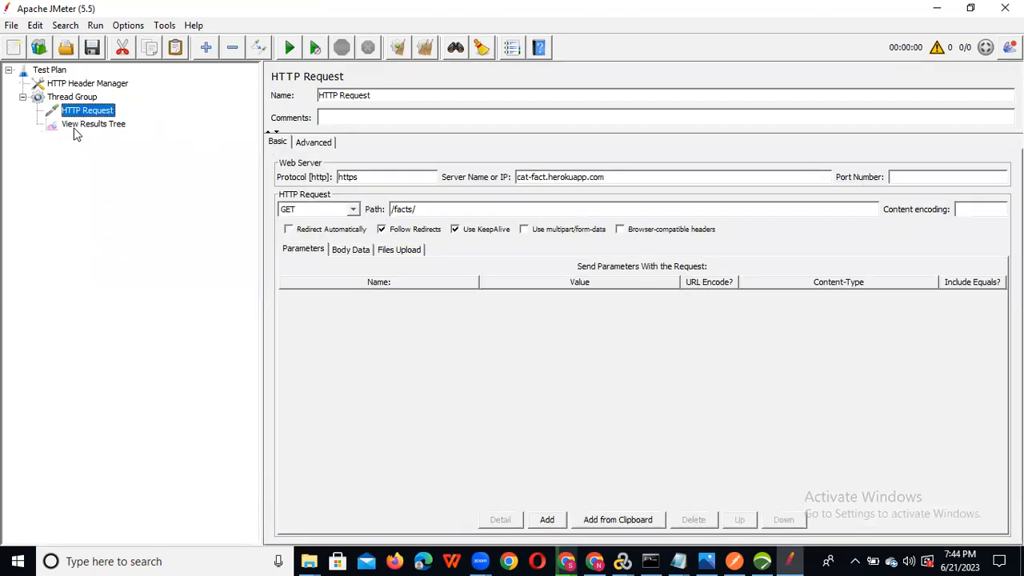
Start the test from the View Results Tree and save the test plan as APITesting.jmx in the bin folder when asked.
{"action": "left_click", "coordinate": [86, 124]}
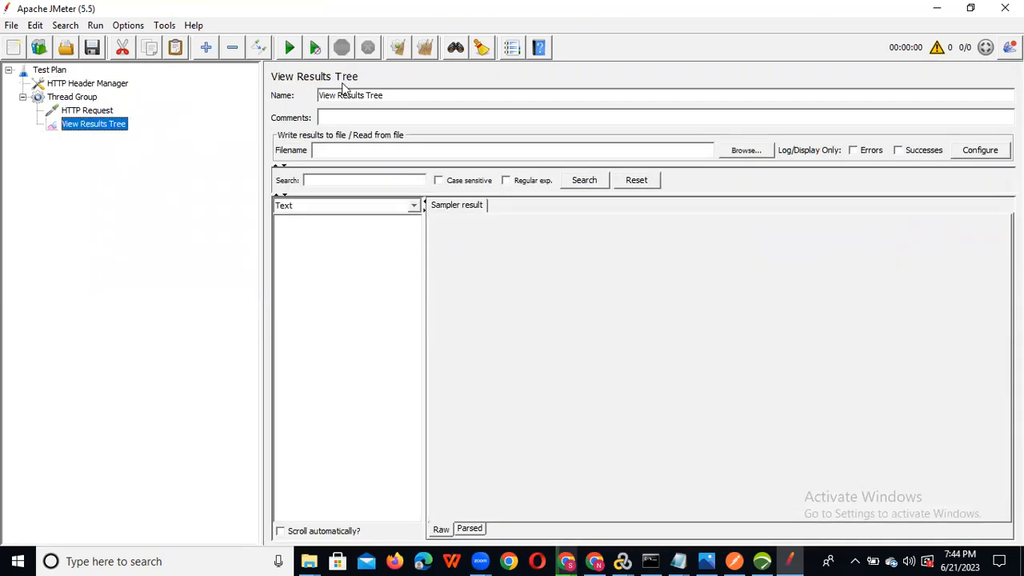
{"action": "left_click", "coordinate": [290, 47]}
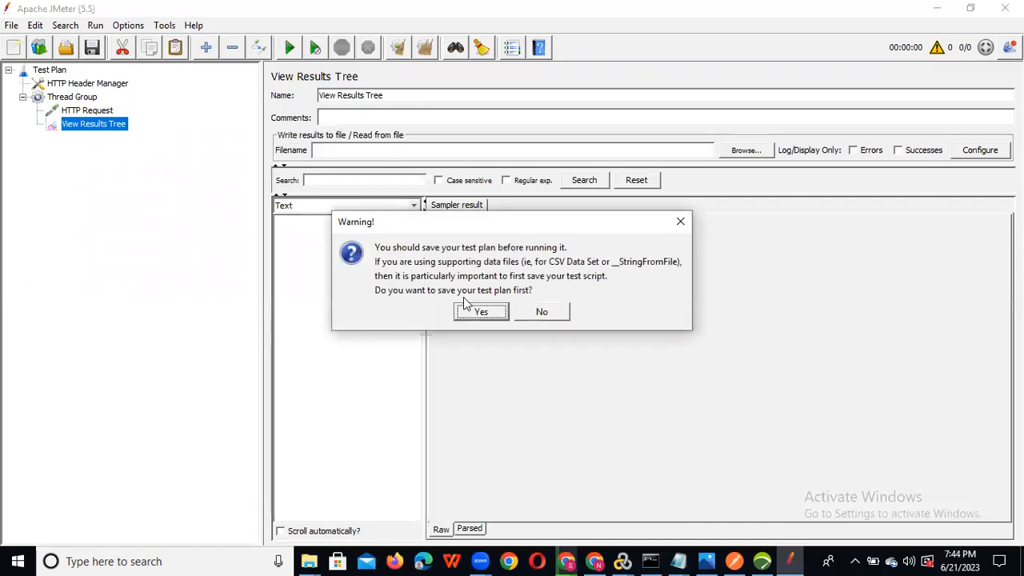
{"action": "left_click", "coordinate": [469, 311]}
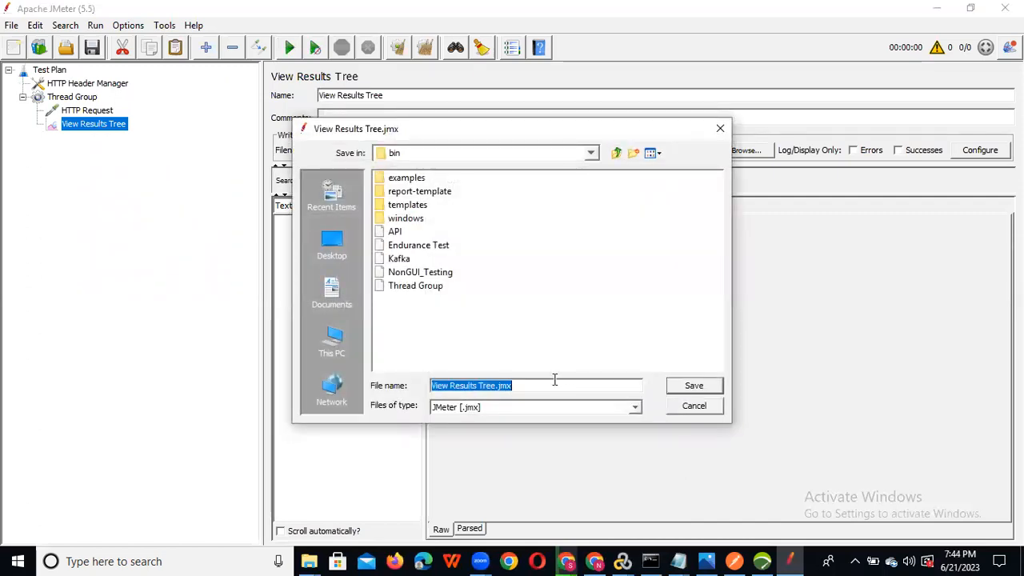
{"action": "left_click_drag", "start_coordinate": [556, 130], "coordinate": [547, 85]}
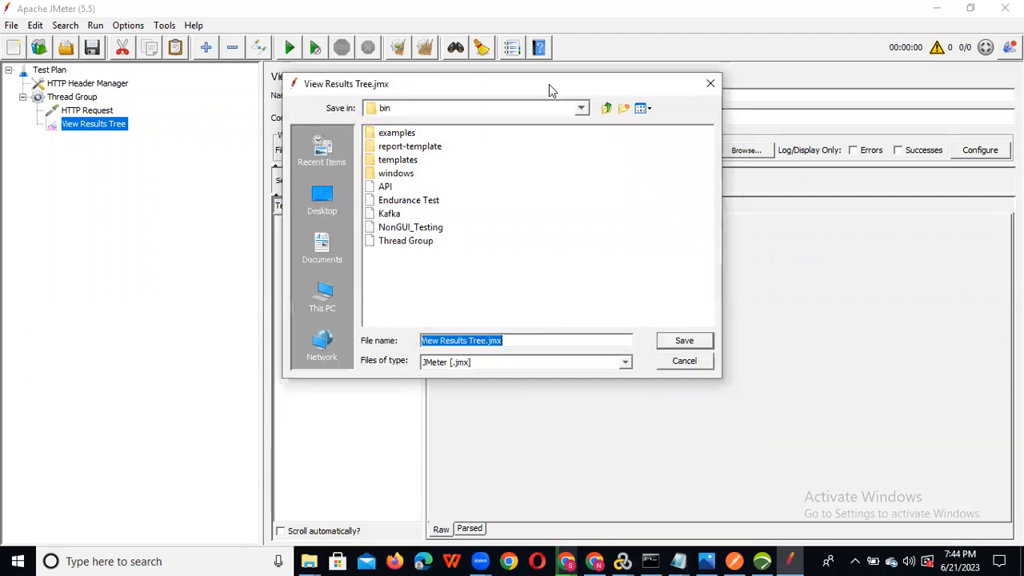
{"action": "left_click", "coordinate": [485, 340]}
{"action": "left_click_drag", "start_coordinate": [485, 340], "coordinate": [393, 340]}
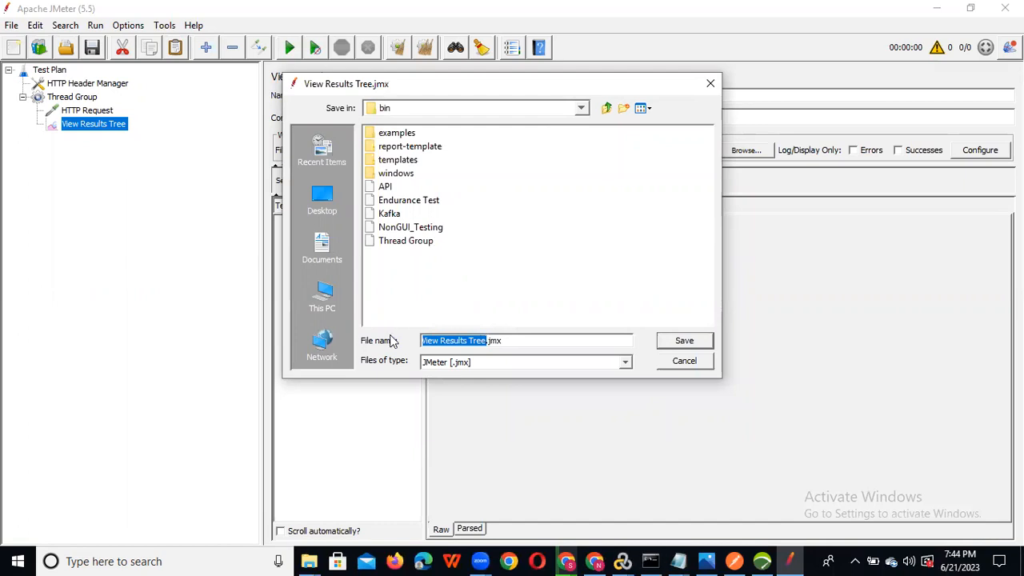
{"action": "type", "text": "API"}
{"action": "type", "text": "I"}
{"action": "type", "text": "T"}
{"action": "type", "text": "esting"}
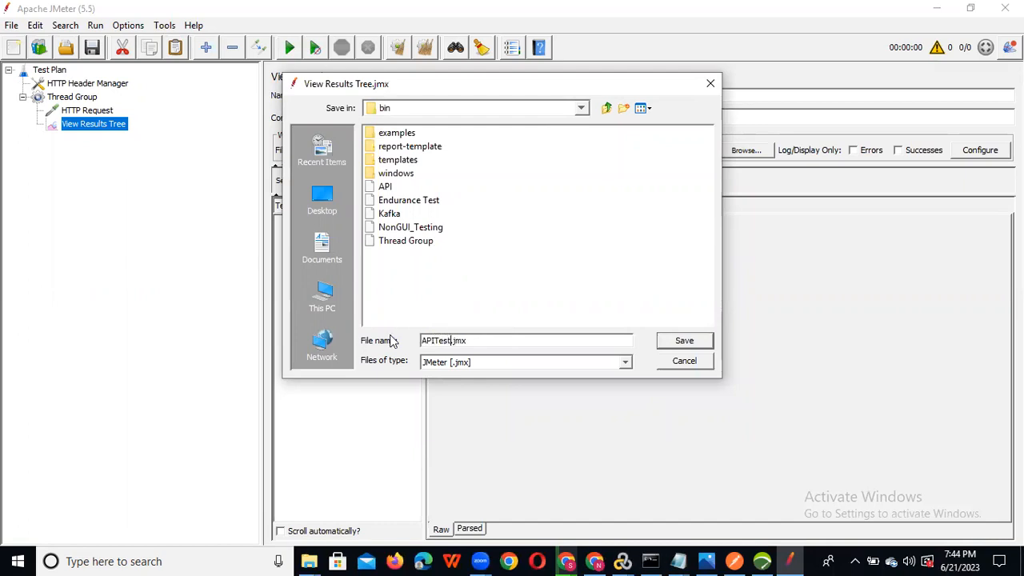
{"action": "left_click", "coordinate": [678, 343]}
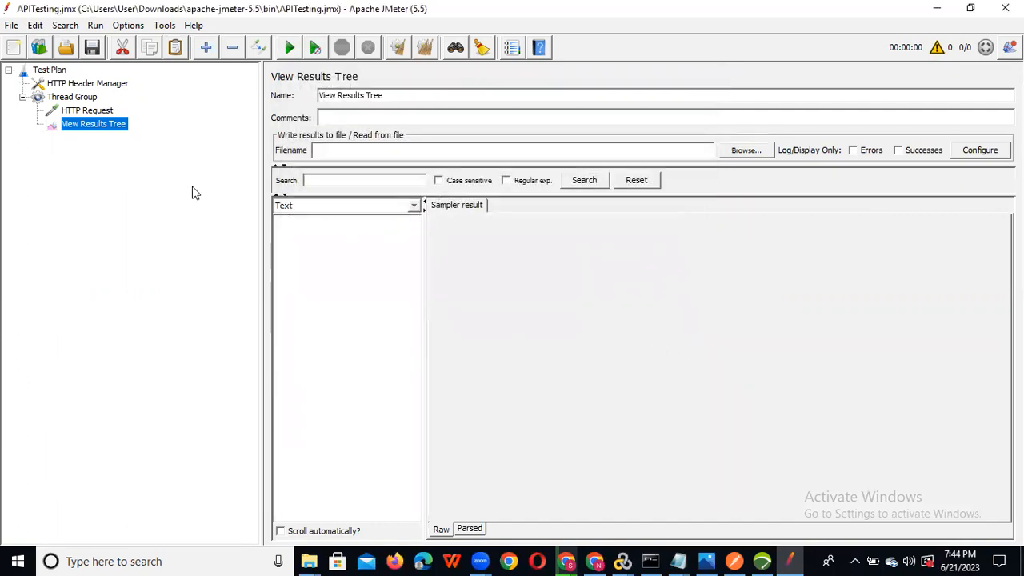
Run the test plan and examine the HTTP Request's sampler result, response code and response body.
{"action": "left_click", "coordinate": [290, 47]}
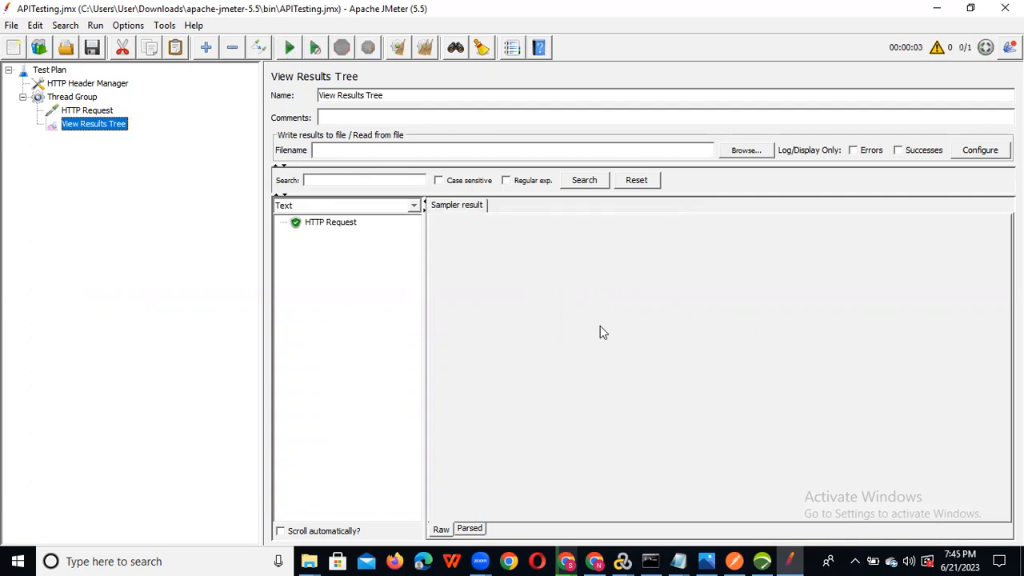
{"action": "left_click", "coordinate": [332, 224]}
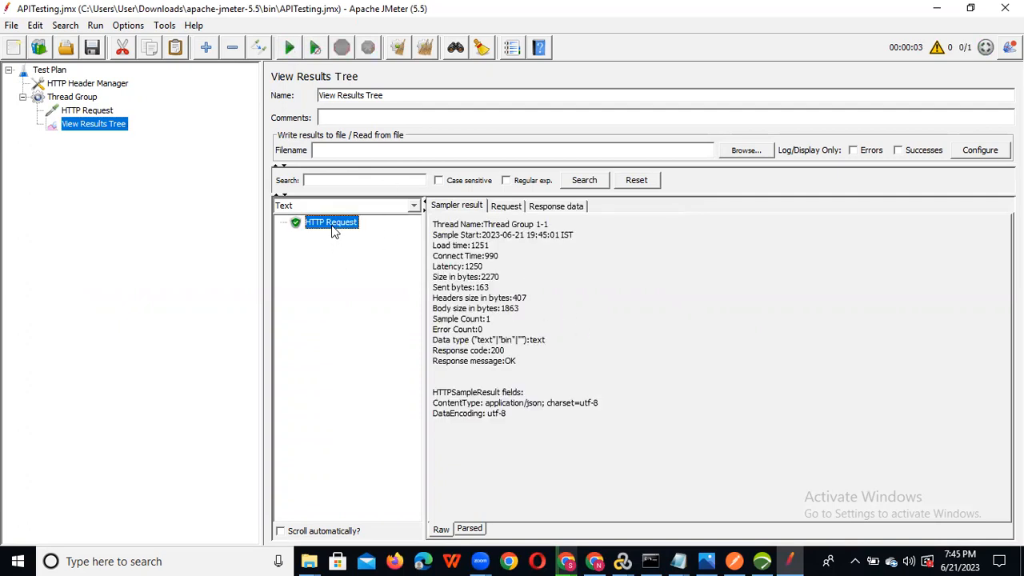
{"action": "left_click", "coordinate": [549, 210]}
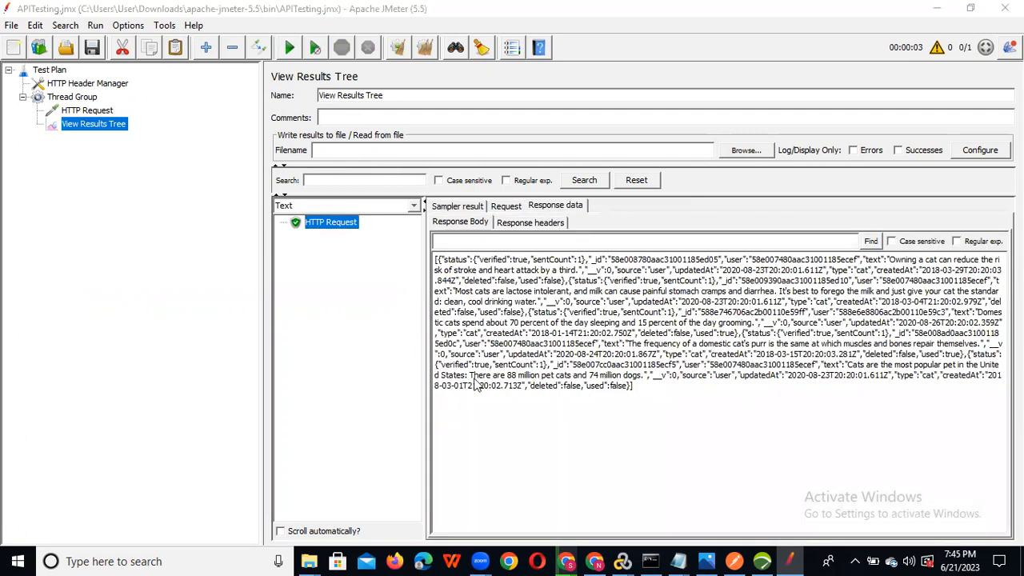
{"action": "left_click", "coordinate": [453, 206]}
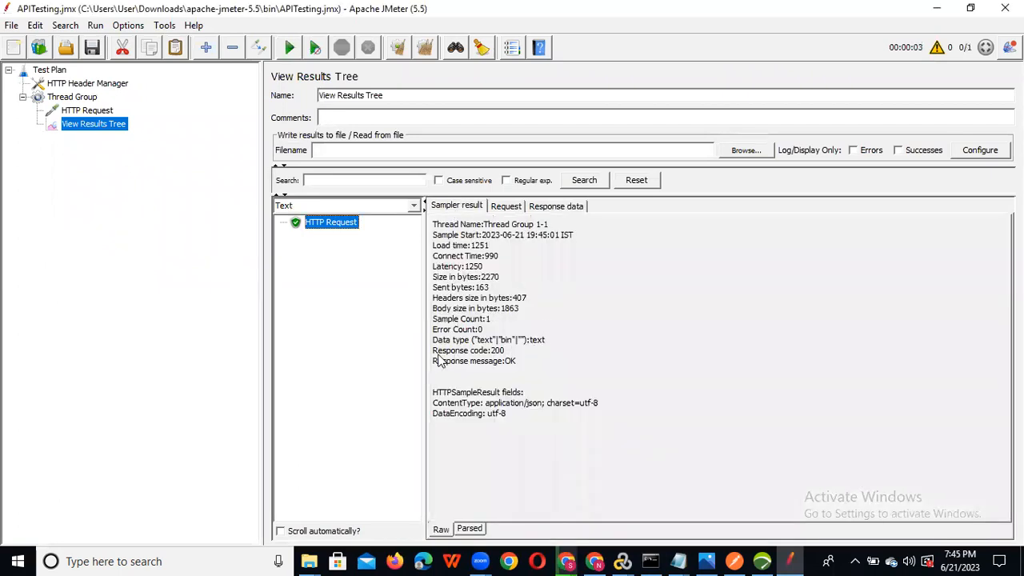
{"action": "double_click", "coordinate": [497, 351]}
{"action": "left_click", "coordinate": [319, 223]}
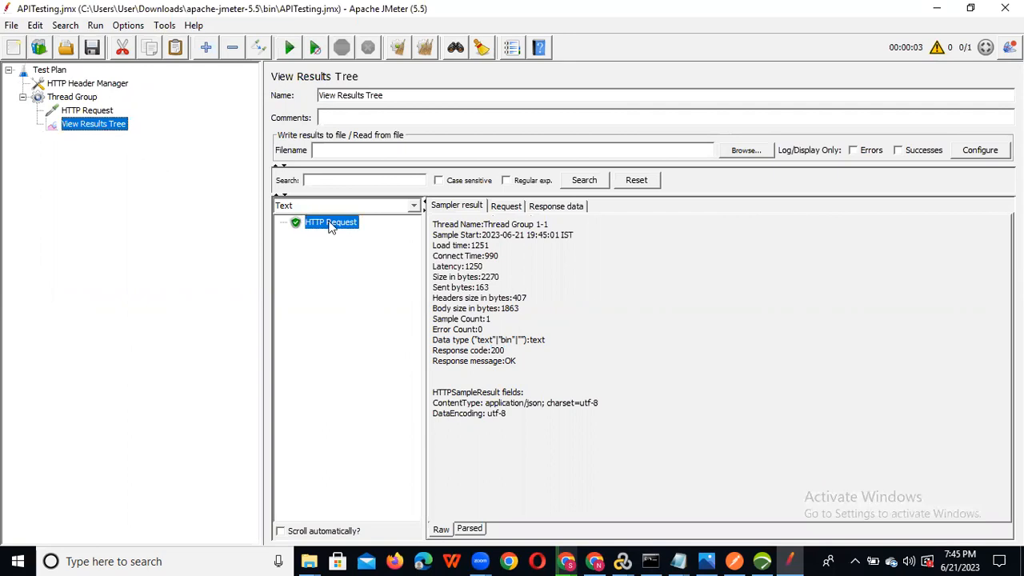
Rename the HTTP Request sampler to CATFacts API, matching the Cat Facts request in Postman.
{"action": "left_click", "coordinate": [80, 111]}
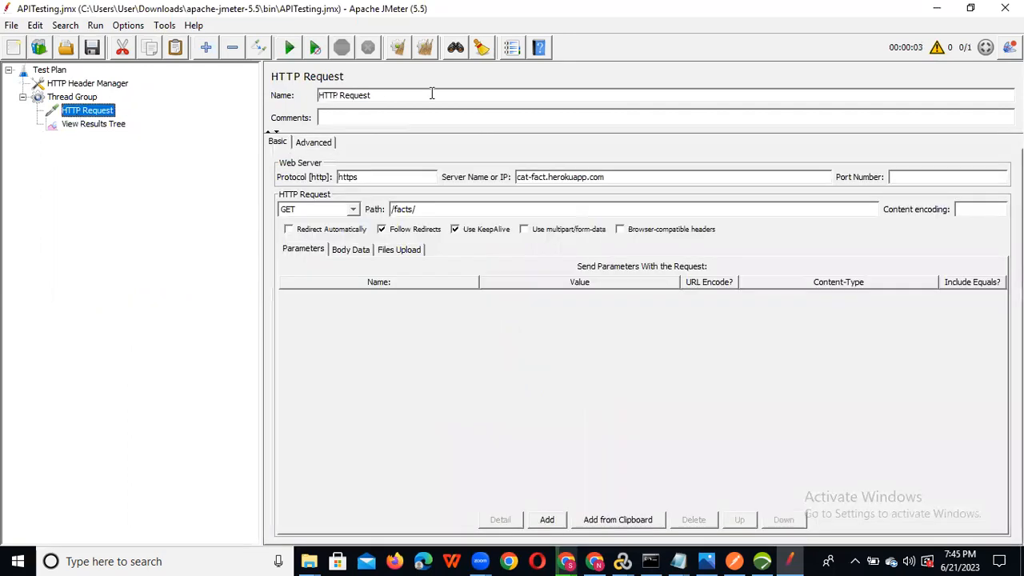
{"action": "key", "text": "alt+Tab"}
{"action": "key", "text": "alt+Tab"}
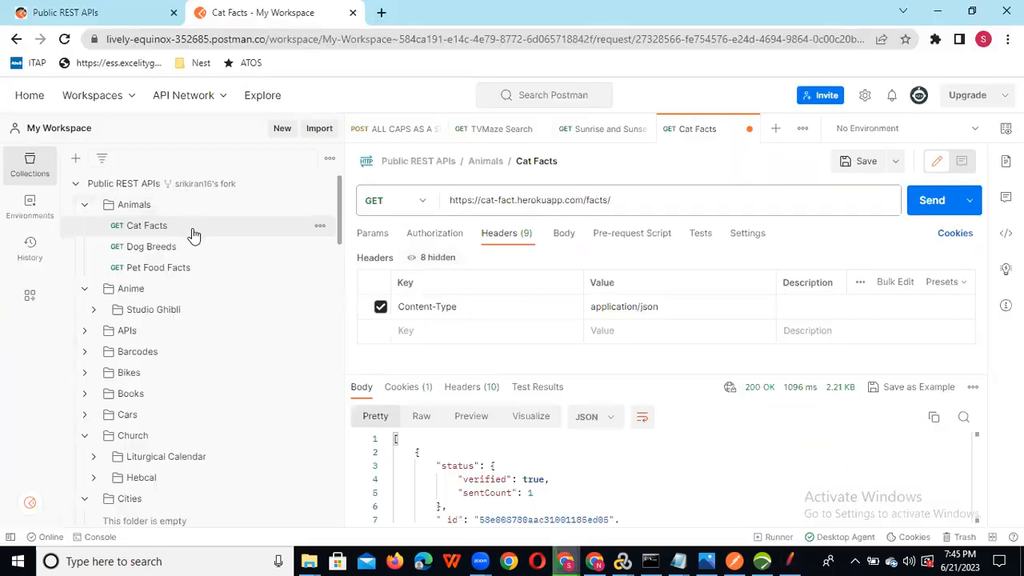
{"action": "key", "text": "alt+Tab"}
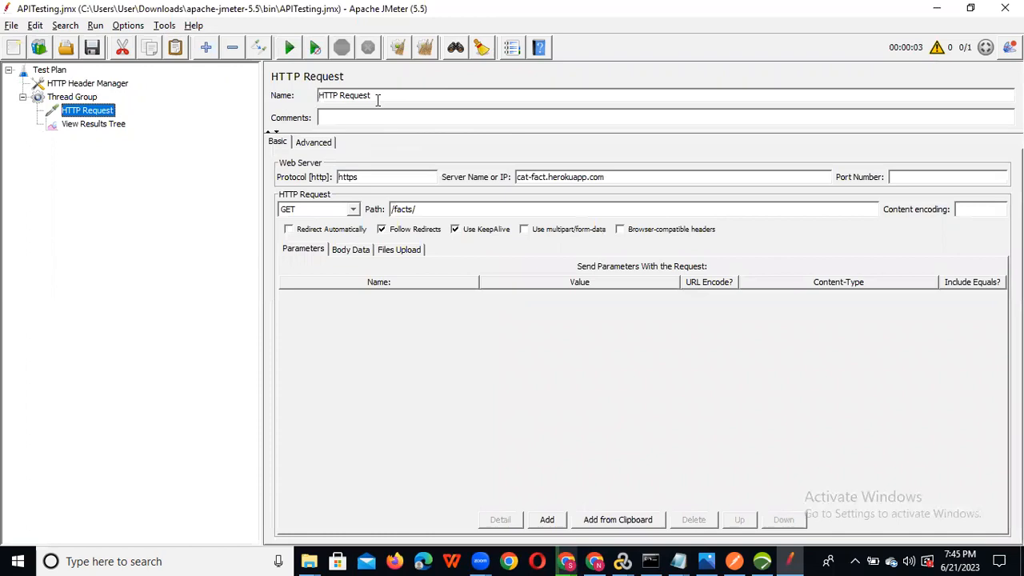
{"action": "left_click_drag", "start_coordinate": [381, 97], "coordinate": [278, 92]}
{"action": "type", "text": "CATFacts AP"}
{"action": "left_click", "coordinate": [83, 126]}
Add a second HTTP Request sampler to the Thread Group and place it above the View Results Tree.
{"action": "left_click", "coordinate": [73, 97]}
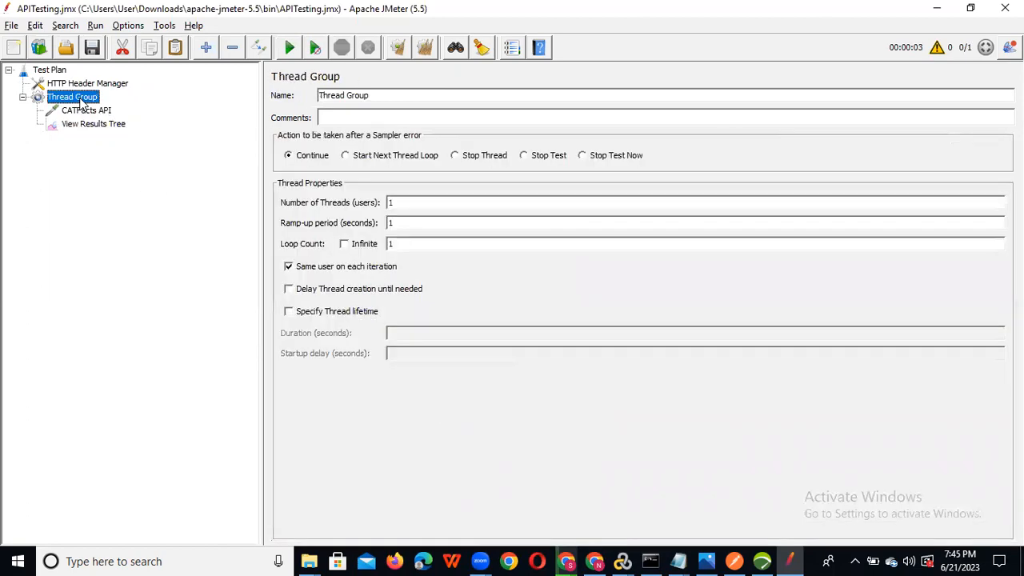
{"action": "right_click", "coordinate": [79, 98]}
{"action": "mouse_move", "coordinate": [264, 119]}
{"action": "mouse_move", "coordinate": [295, 110]}
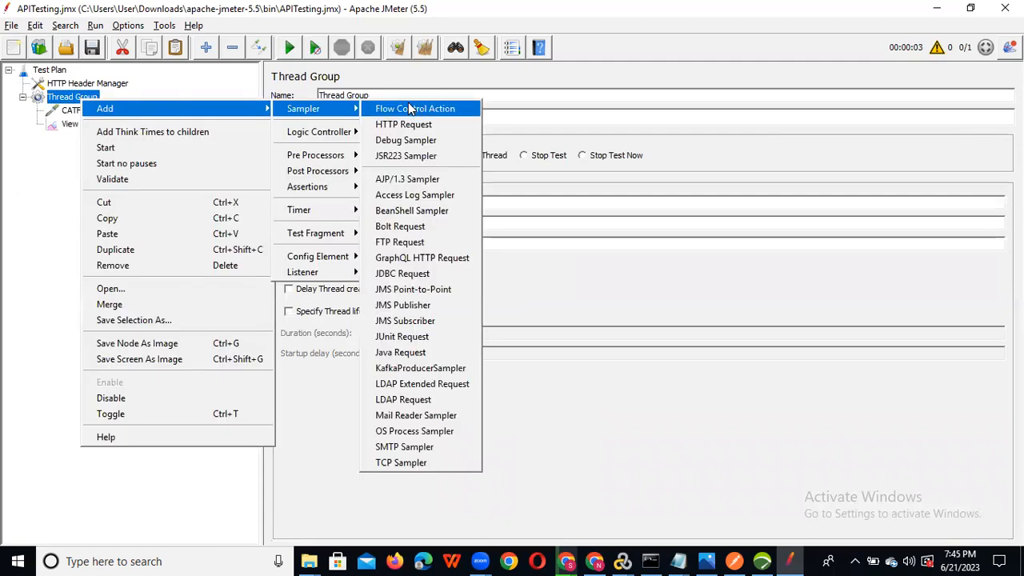
{"action": "left_click", "coordinate": [405, 124]}
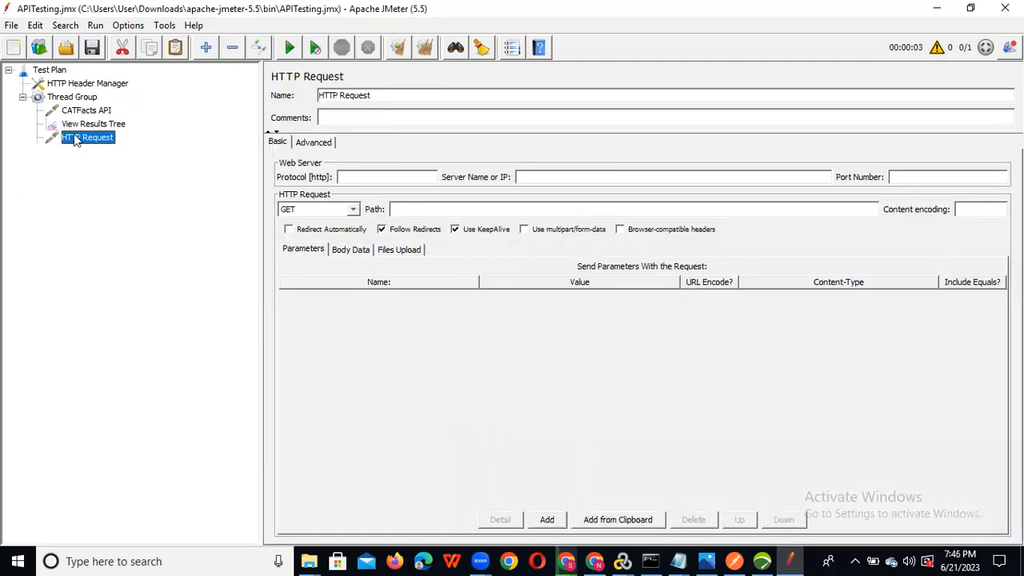
{"action": "left_click_drag", "start_coordinate": [79, 142], "coordinate": [86, 126]}
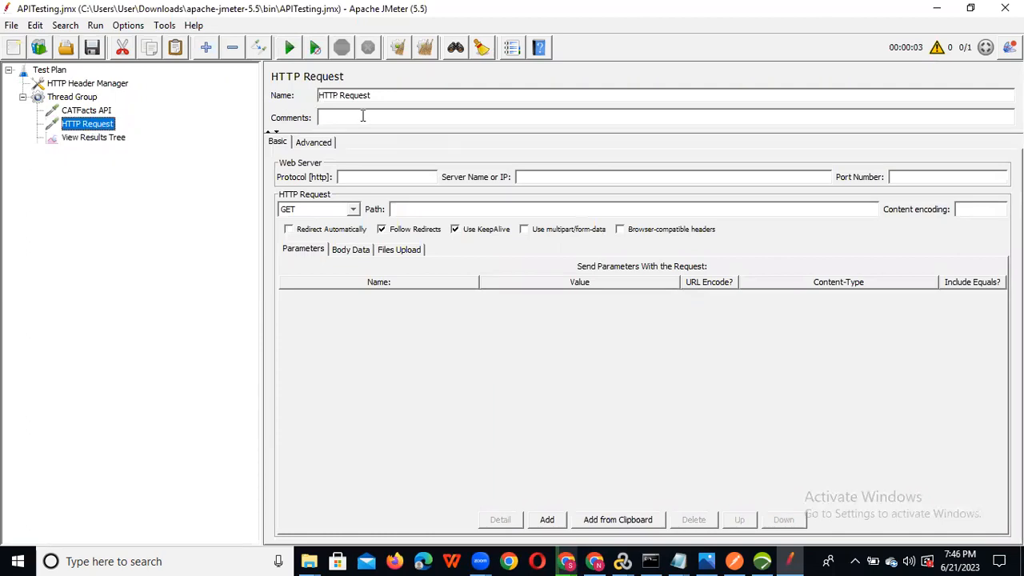
Switch to Postman, open the Dog Breeds request in the Animals folder and send it.
{"action": "key", "text": "alt+Tab"}
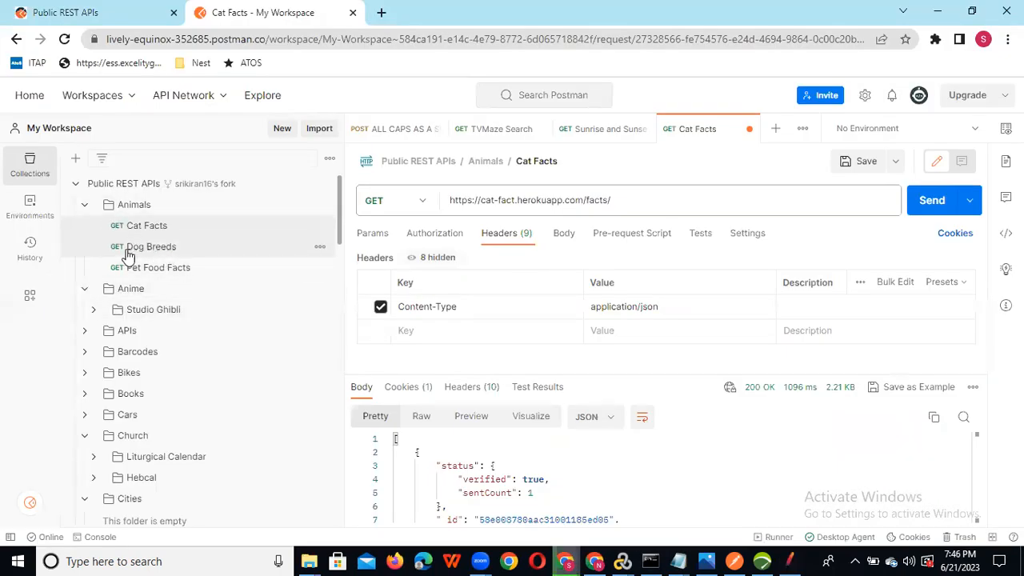
{"action": "left_click", "coordinate": [156, 250]}
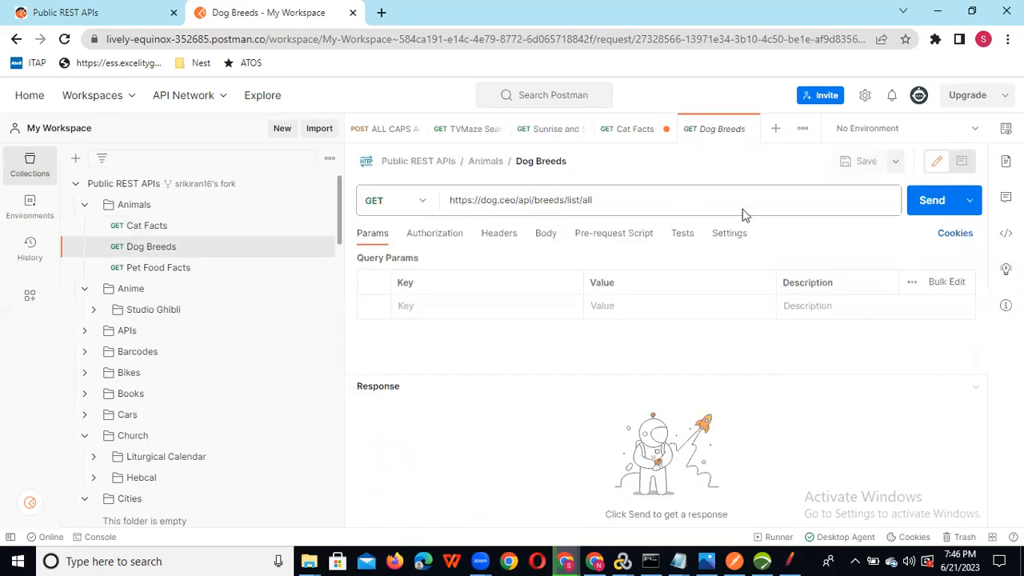
{"action": "left_click", "coordinate": [932, 202]}
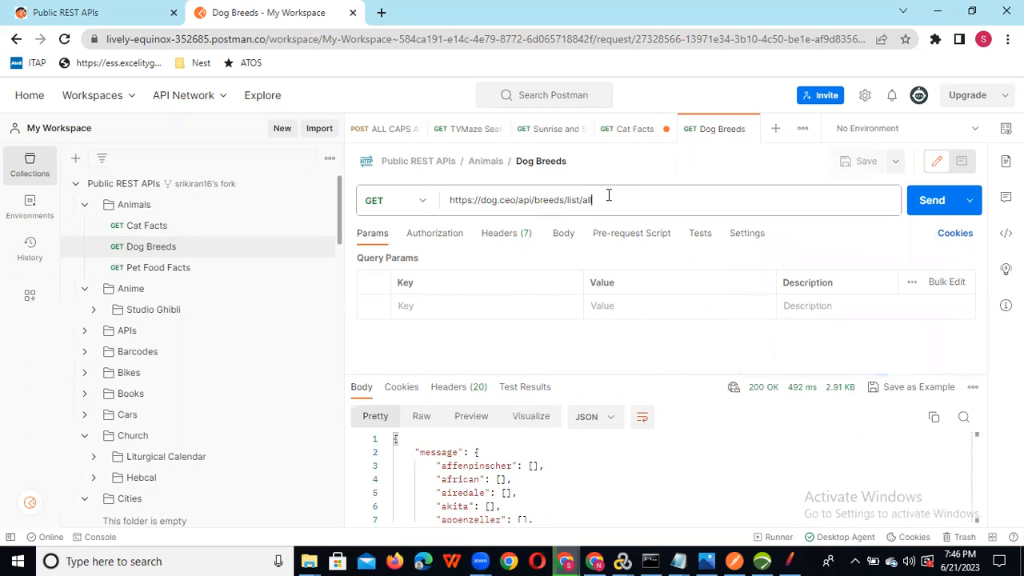
Set the new HTTP Request's protocol in JMeter to https, as in the Dog Breeds URL.
{"action": "left_click_drag", "start_coordinate": [593, 200], "coordinate": [584, 200]}
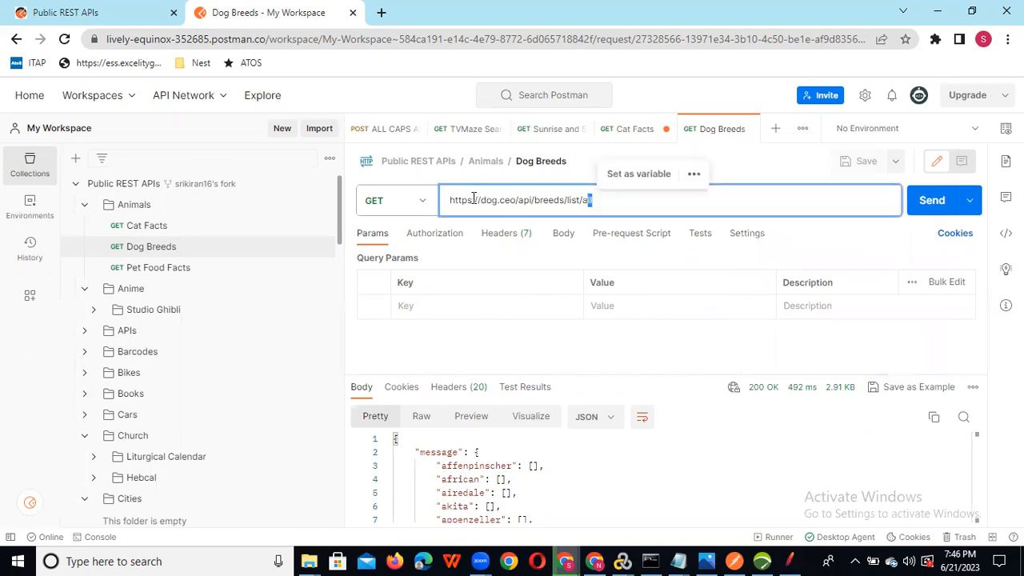
{"action": "left_click_drag", "start_coordinate": [472, 200], "coordinate": [445, 206]}
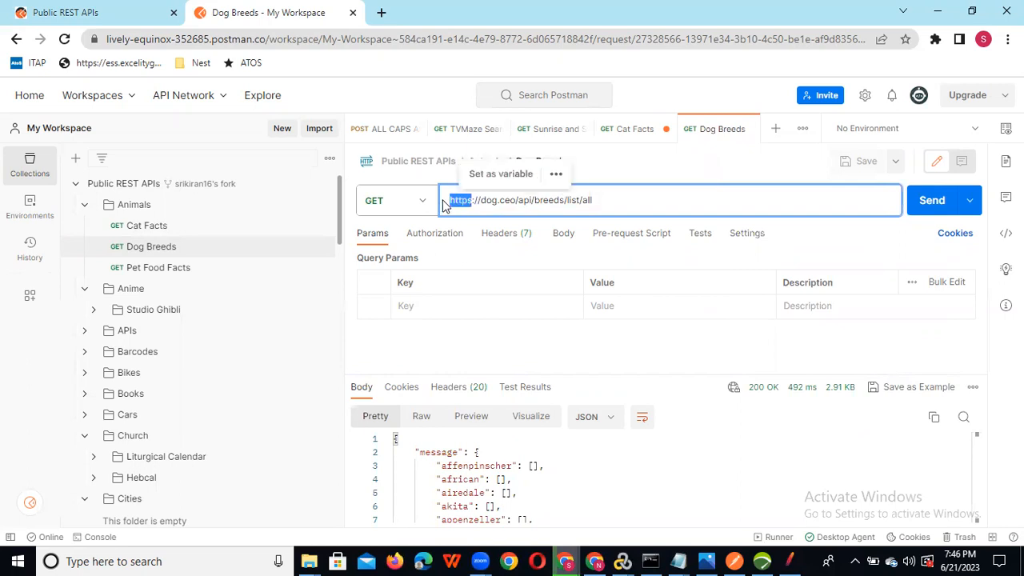
{"action": "key", "text": "alt+Tab"}
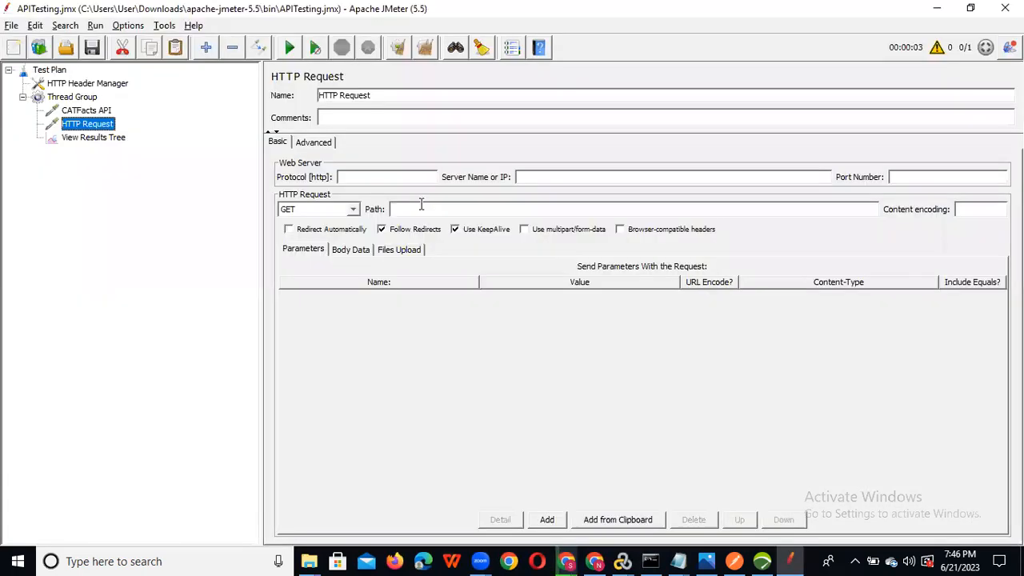
{"action": "left_click", "coordinate": [363, 180]}
{"action": "type", "text": "https"}
{"action": "key", "text": "alt+Tab"}
{"action": "left_click", "coordinate": [604, 206]}
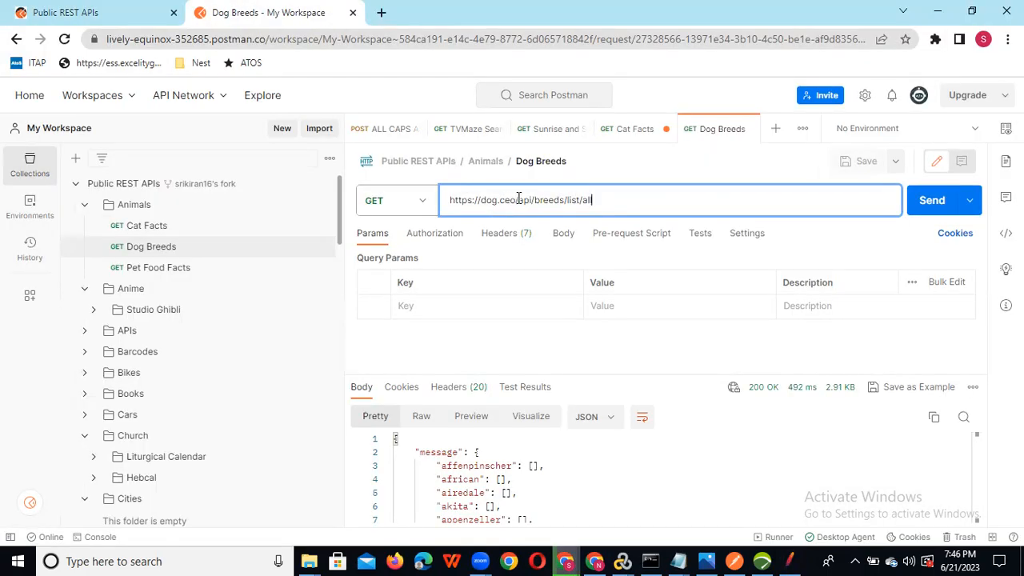
{"action": "left_click_drag", "start_coordinate": [516, 199], "coordinate": [483, 200]}
{"action": "key", "text": "ctrl+c"}
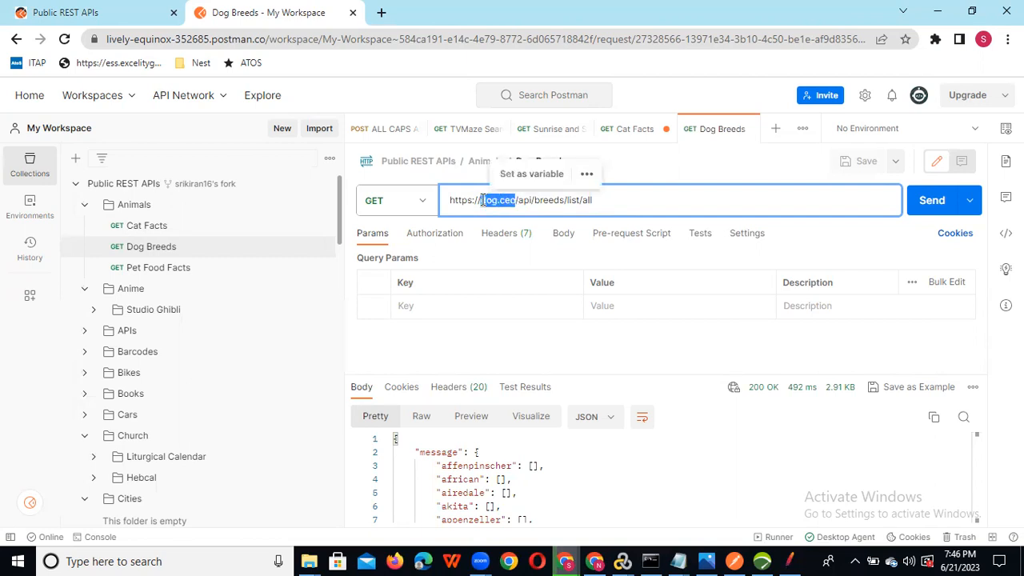
{"action": "key", "text": "alt+Tab"}
{"action": "left_click", "coordinate": [570, 176]}
{"action": "key", "text": "ctrl+v"}
Copy the path /api/breeds/list/all from Postman's Dog Breeds URL into the new HTTP Request's path in JMeter.
{"action": "key", "text": "alt+Tab"}
{"action": "left_click_drag", "start_coordinate": [602, 200], "coordinate": [516, 204]}
{"action": "key", "text": "ctrl+c"}
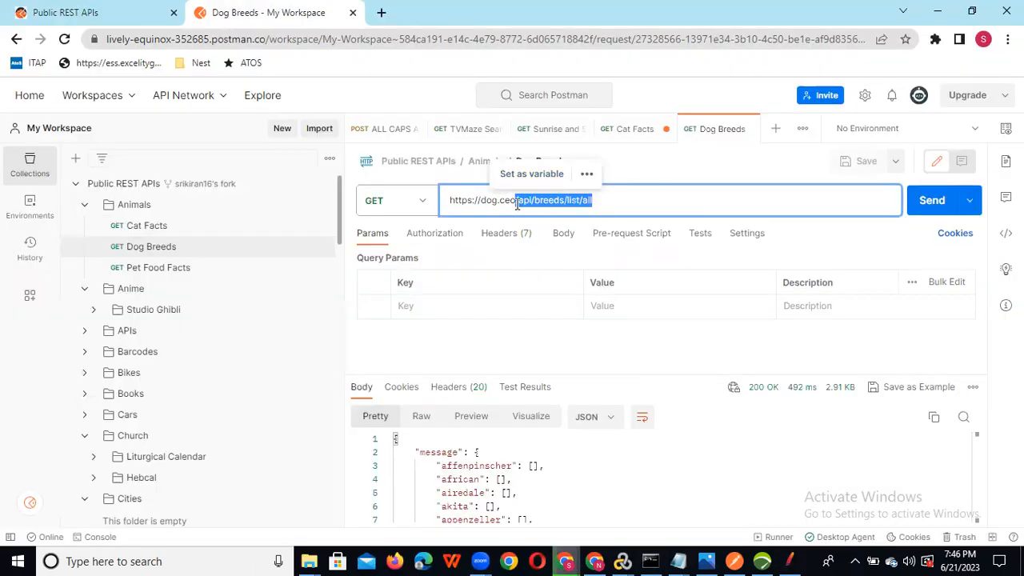
{"action": "key", "text": "alt+Tab"}
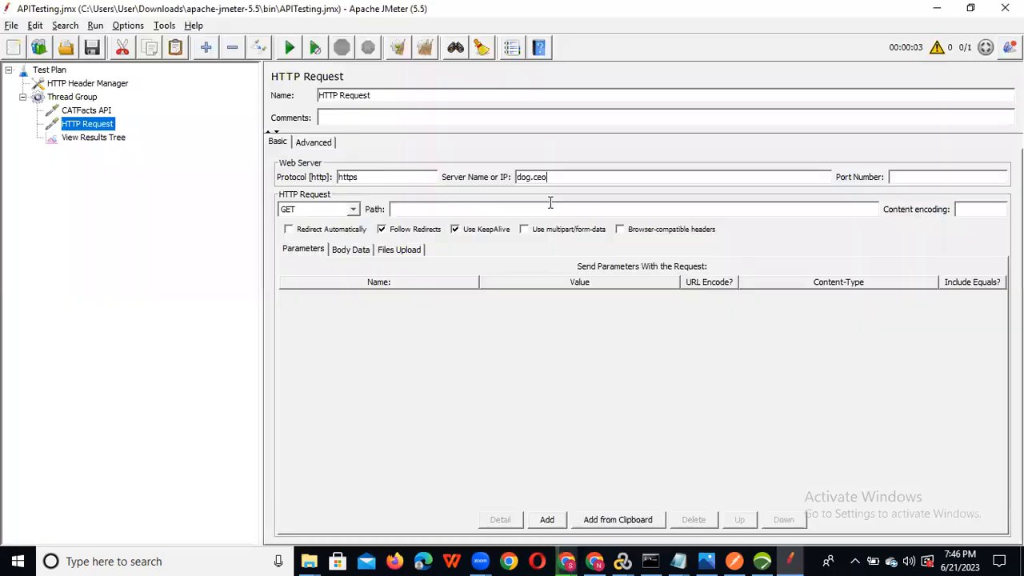
{"action": "left_click", "coordinate": [588, 208]}
{"action": "key", "text": "ctrl+v"}
Rename the second HTTP Request sampler to Dogbreads API and save the test plan.
{"action": "left_click", "coordinate": [94, 85]}
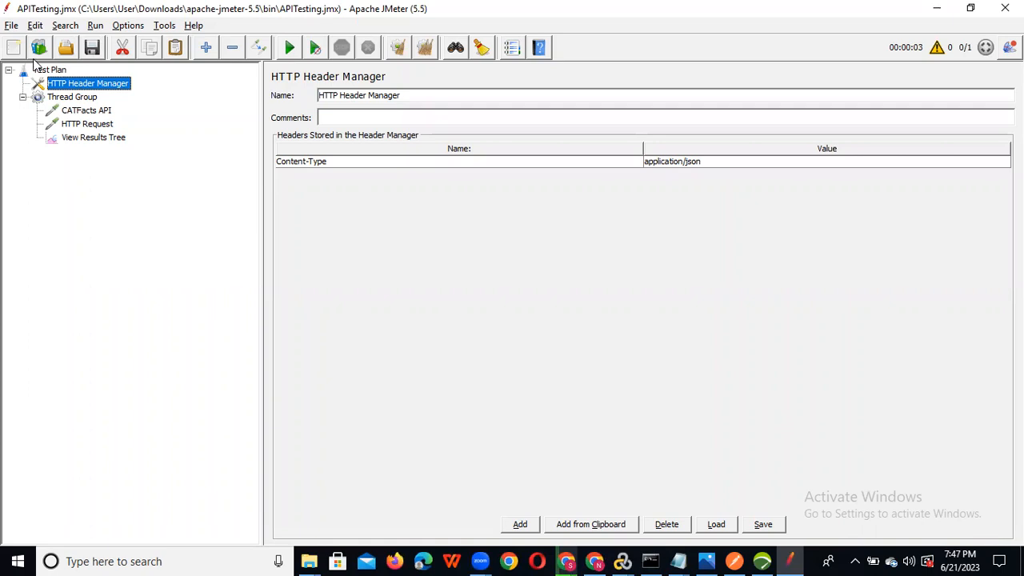
{"action": "left_click", "coordinate": [85, 125]}
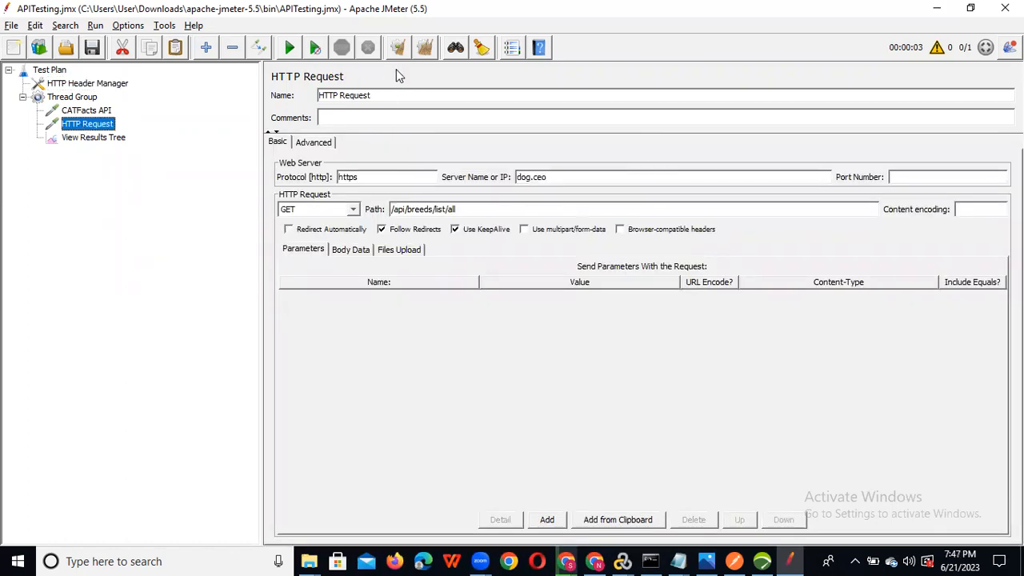
{"action": "key", "text": "alt+Tab"}
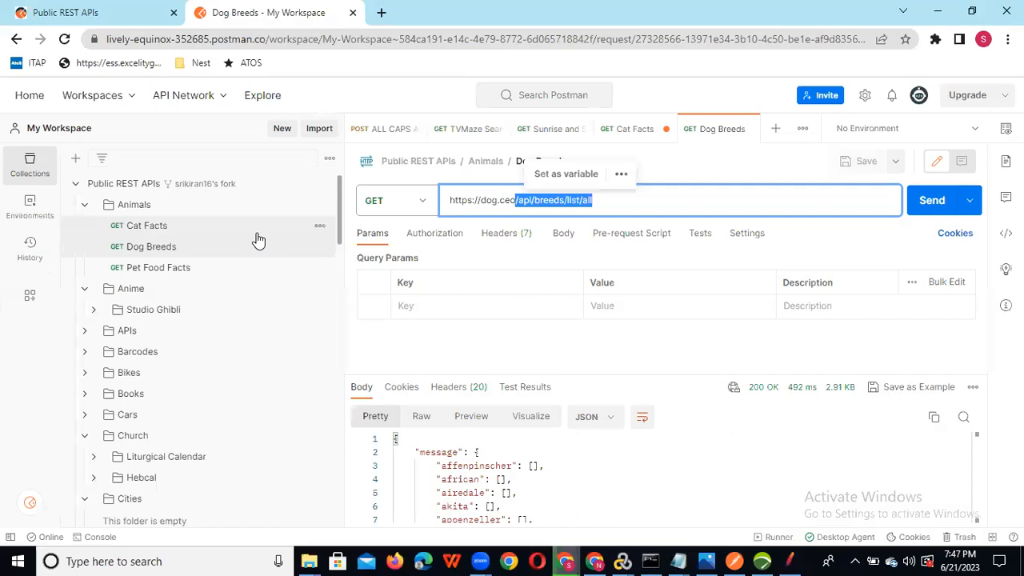
{"action": "key", "text": "alt+Tab"}
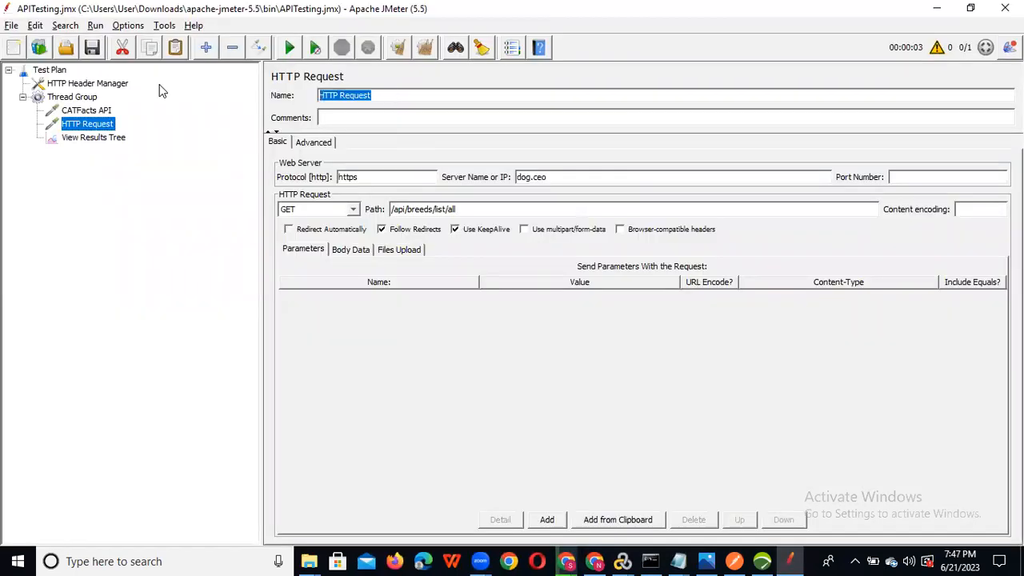
{"action": "type", "text": "Dogbreads API"}
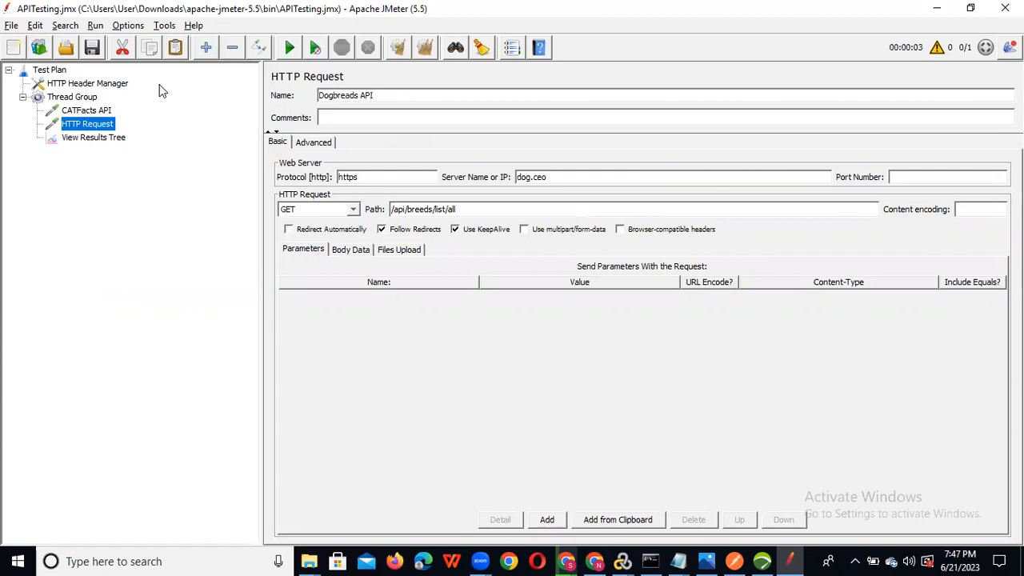
{"action": "left_click", "coordinate": [90, 125]}
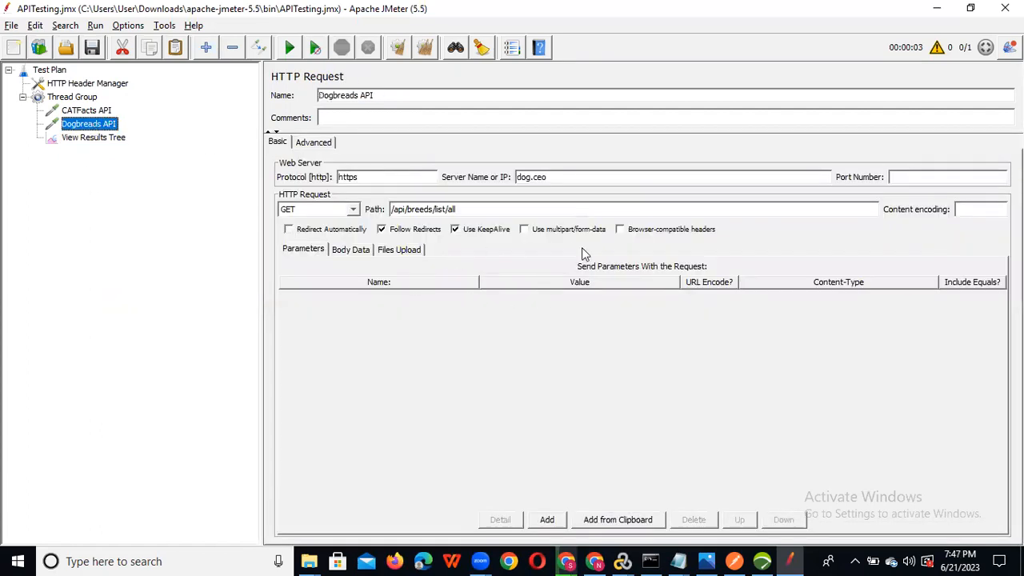
{"action": "left_click", "coordinate": [91, 48]}
Clear the previous results in the View Results Tree and run the test plan with both requests.
{"action": "left_click", "coordinate": [90, 139]}
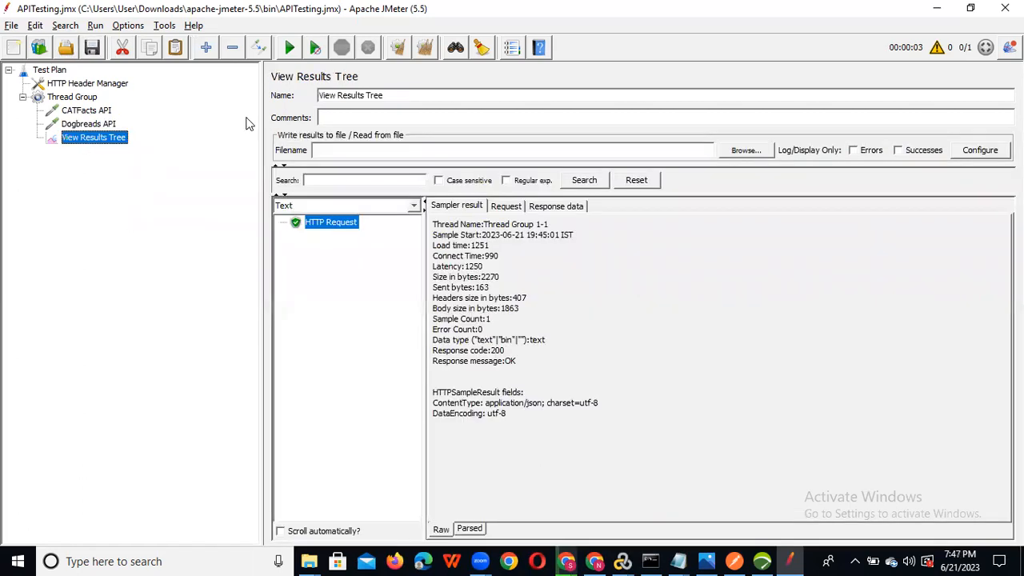
{"action": "left_click", "coordinate": [399, 49]}
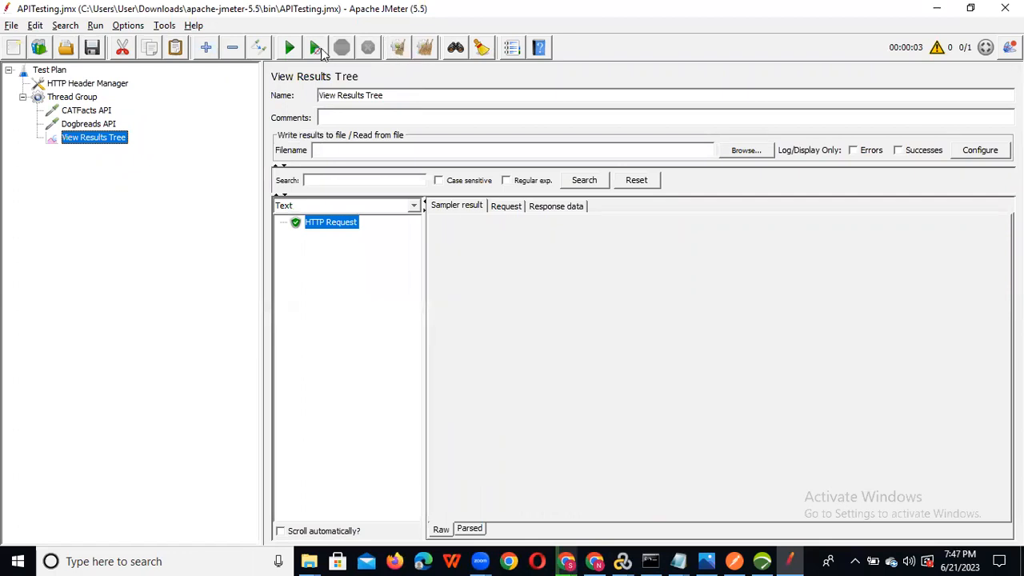
{"action": "left_click", "coordinate": [290, 48]}
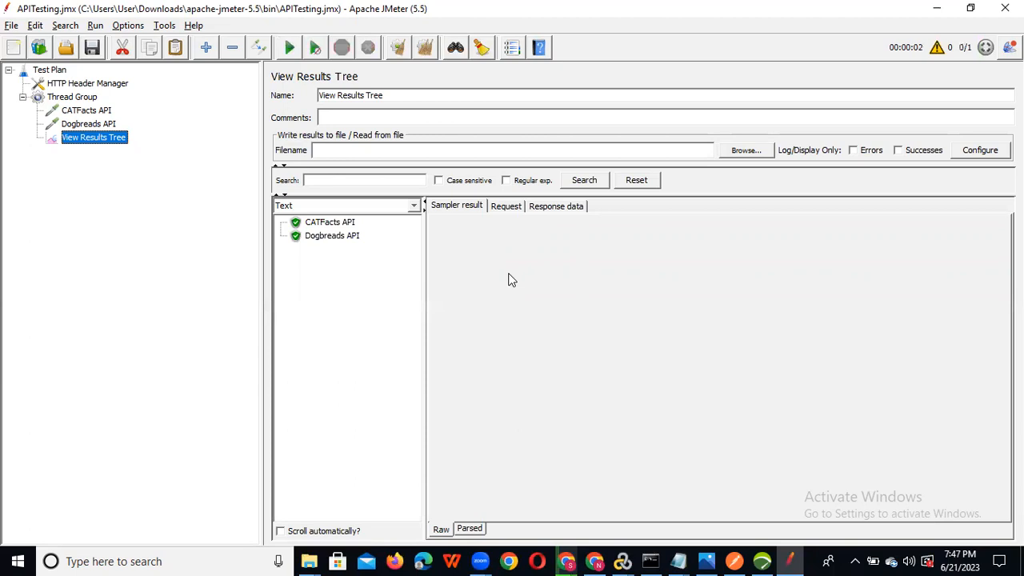
Examine the CATFacts API sampler result and compare the response bodies of CATFacts API and Dogbreads API.
{"action": "left_click", "coordinate": [324, 223]}
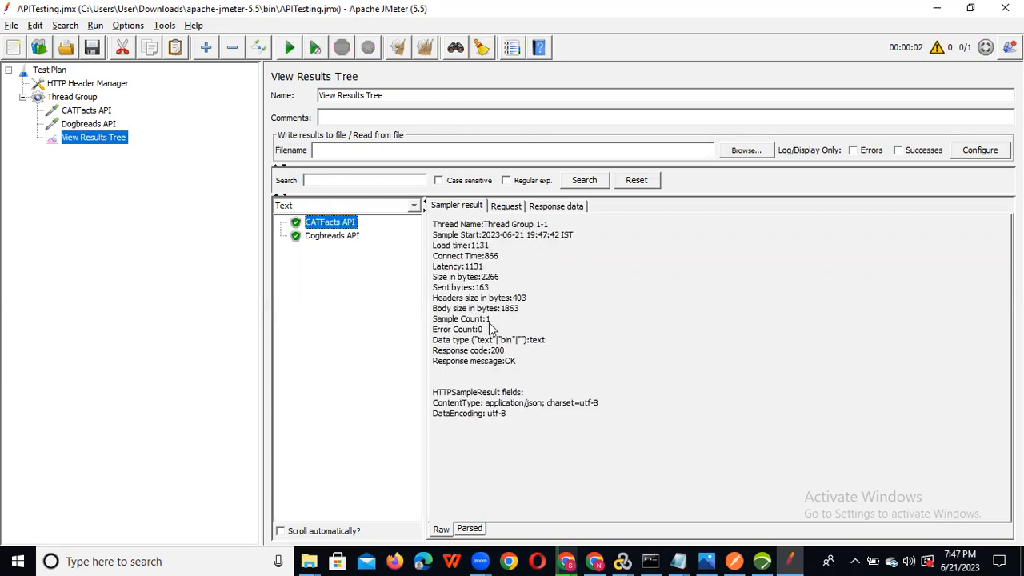
{"action": "left_click", "coordinate": [557, 210]}
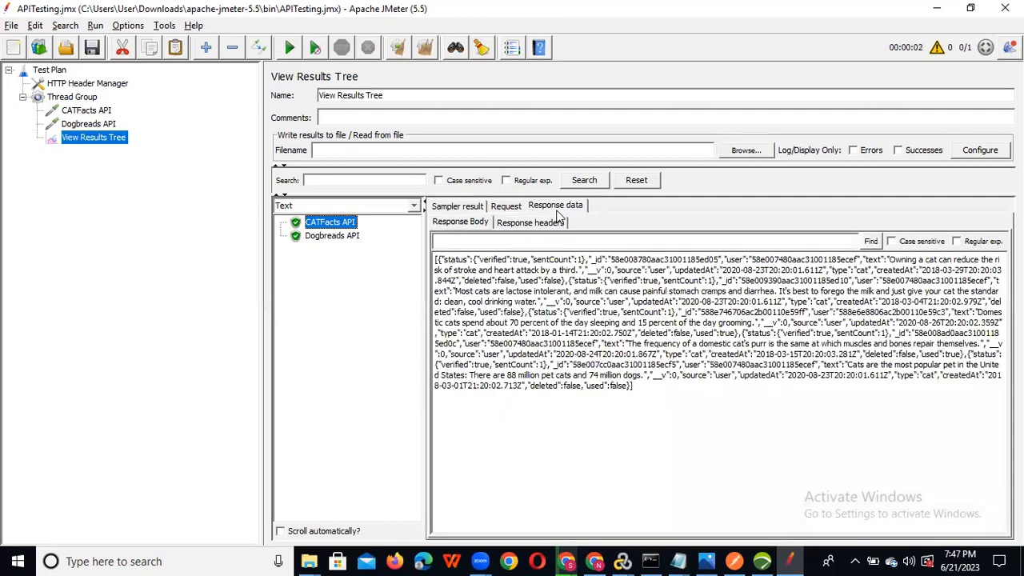
{"action": "left_click_drag", "start_coordinate": [436, 264], "coordinate": [735, 385]}
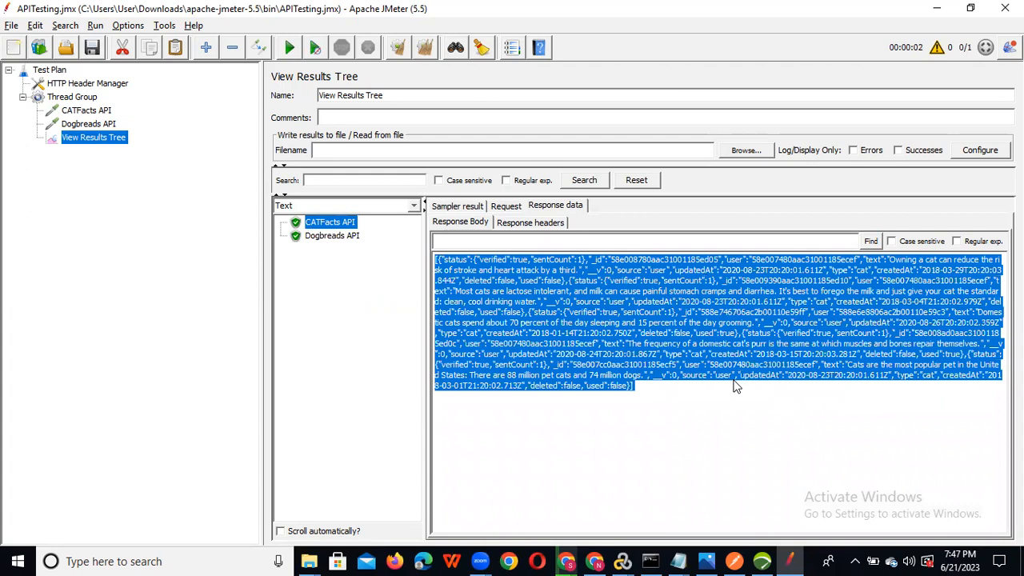
{"action": "left_click", "coordinate": [340, 237]}
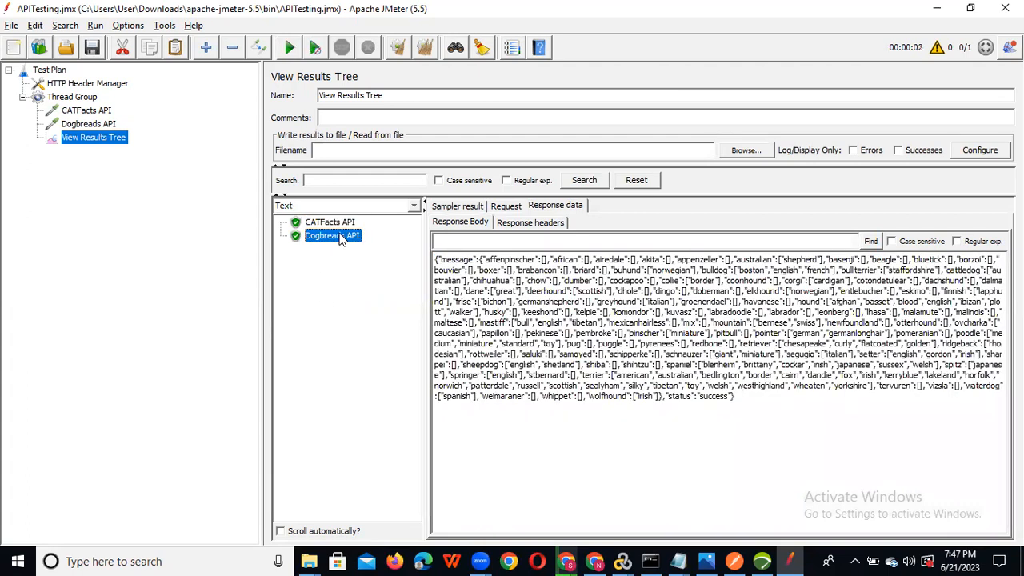
{"action": "left_click", "coordinate": [552, 206]}
{"action": "left_click", "coordinate": [329, 225]}
{"action": "left_click", "coordinate": [329, 234]}
Review the Thread Group's thread properties and clear the results in the View Results Tree.
{"action": "left_click", "coordinate": [72, 97]}
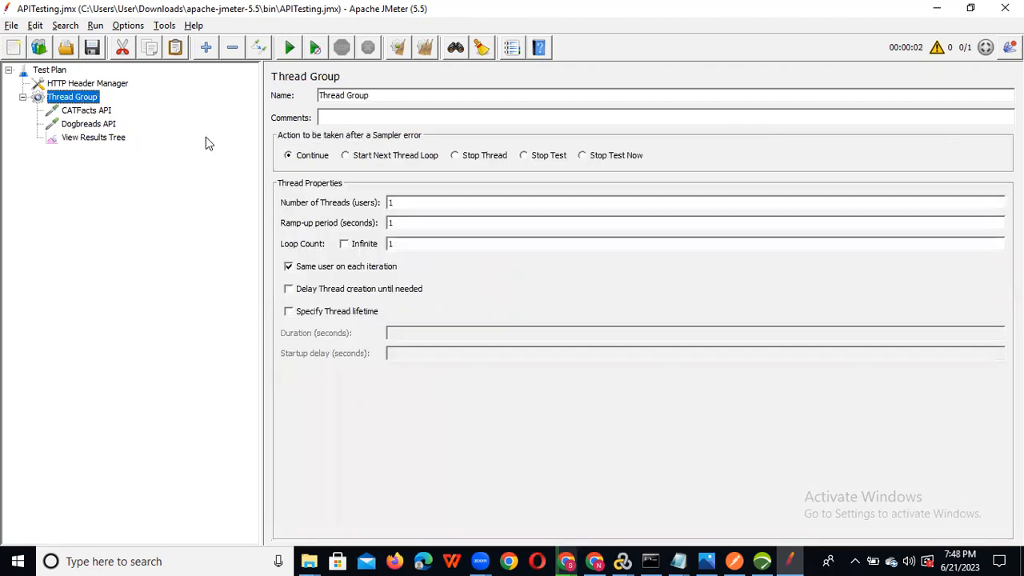
{"action": "left_click", "coordinate": [402, 203]}
{"action": "left_click", "coordinate": [92, 139]}
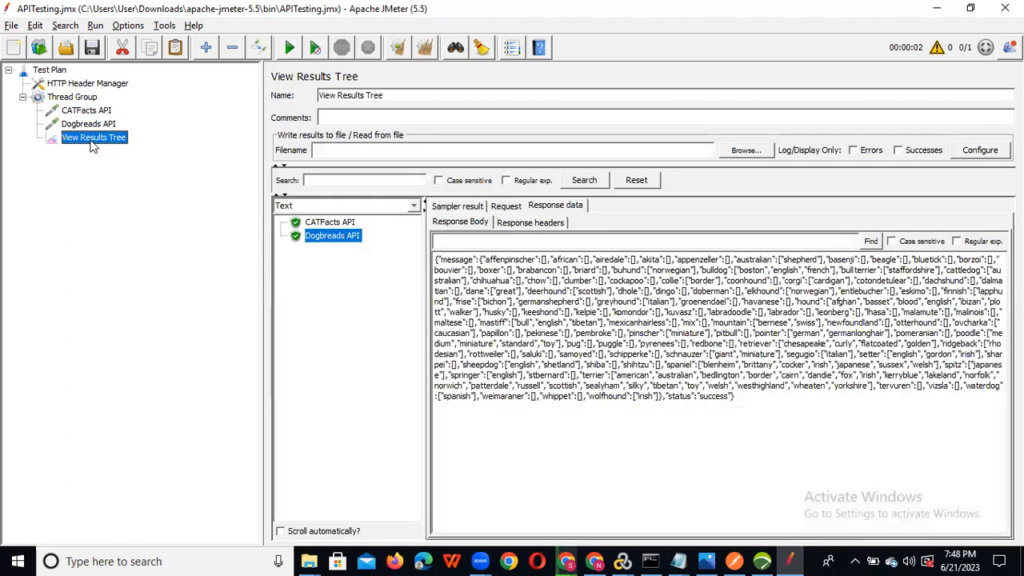
{"action": "left_click", "coordinate": [396, 48]}
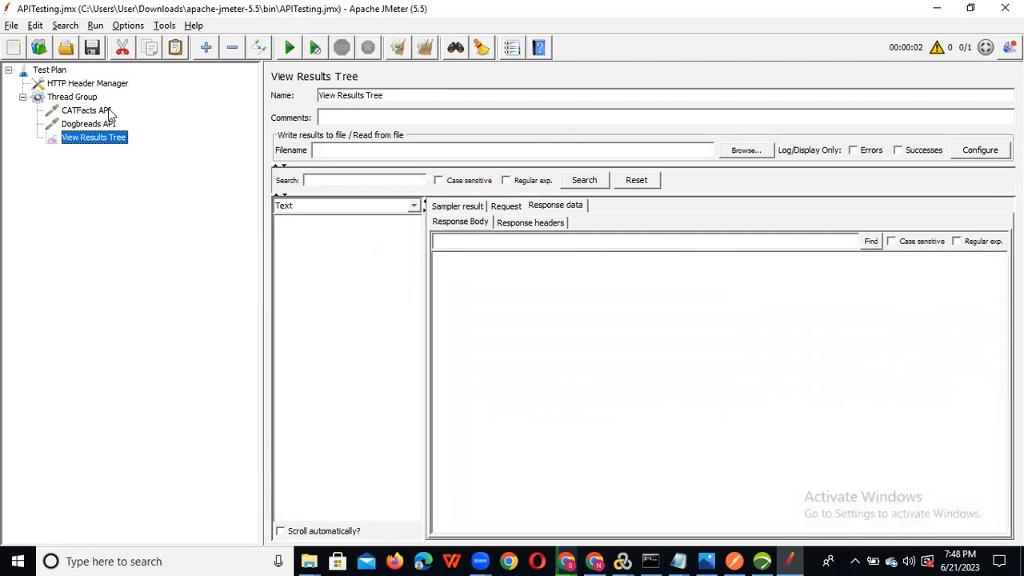
{"action": "left_click", "coordinate": [111, 114]}
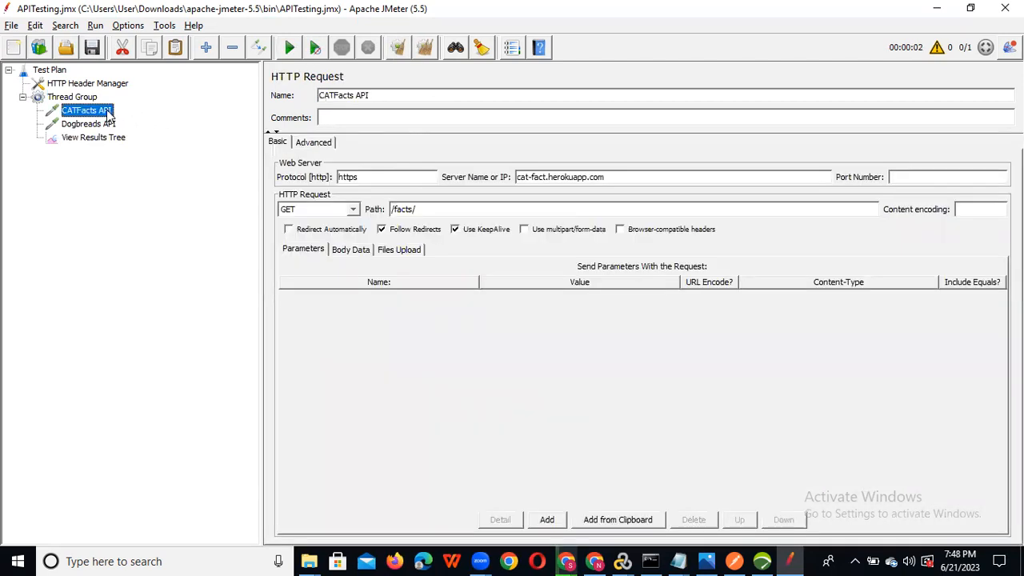
{"action": "left_click", "coordinate": [84, 139]}
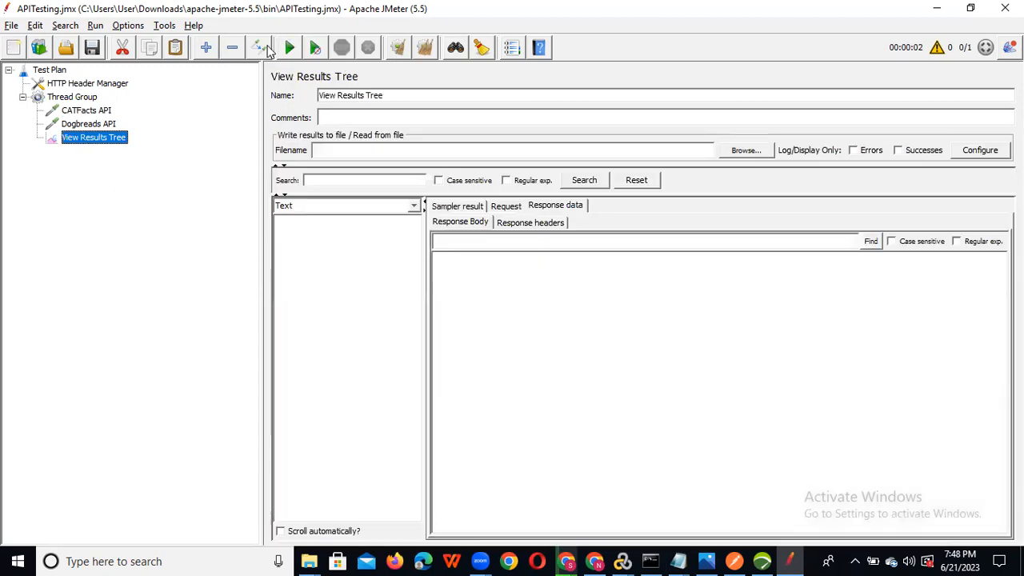
Run the test plan again with both HTTP requests.
{"action": "left_click", "coordinate": [290, 50]}
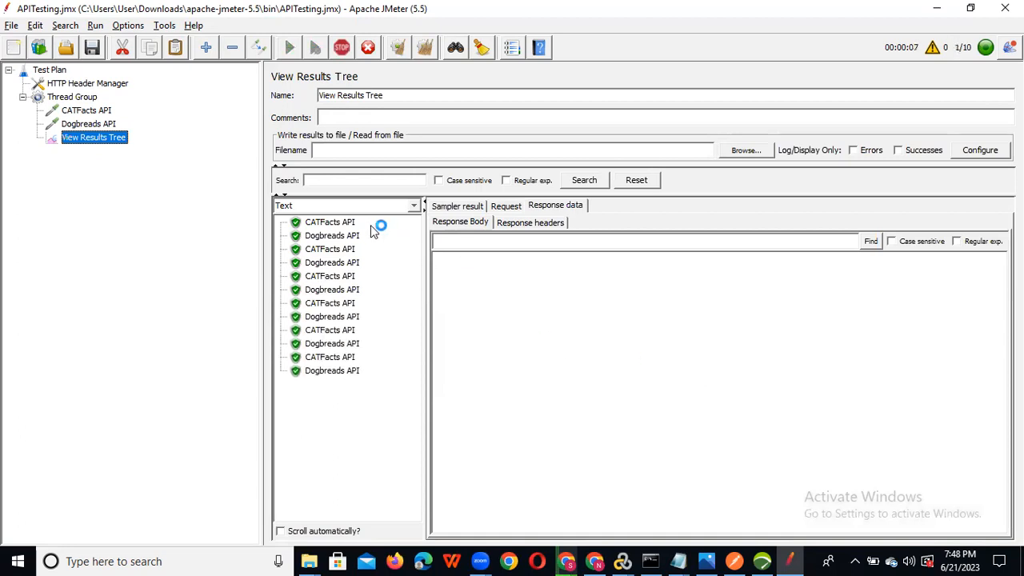
Compare the server name, method and path settings of the CATFacts API and Dogbreads API samplers.
{"action": "left_click", "coordinate": [89, 124]}
{"action": "left_click", "coordinate": [91, 113]}
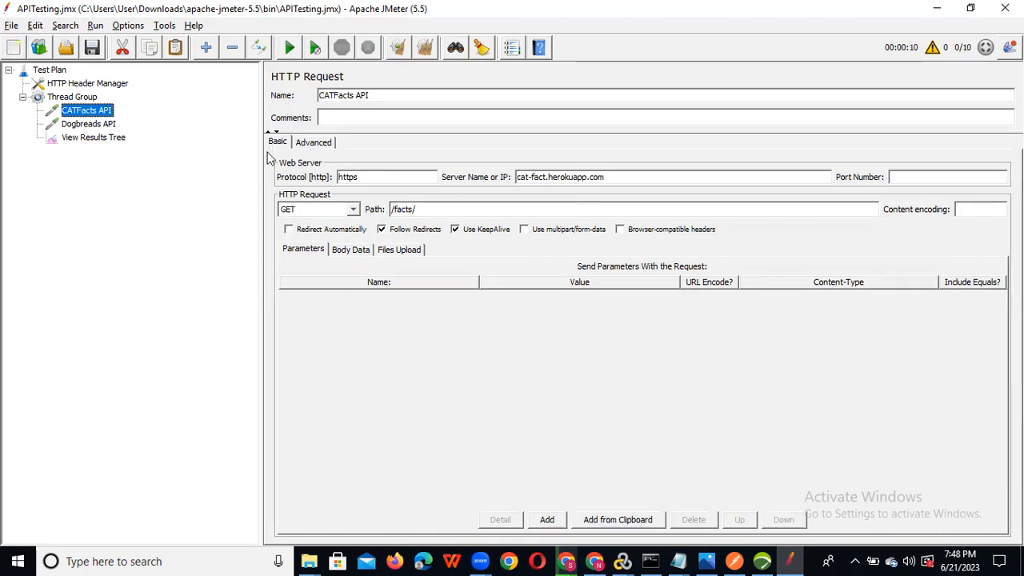
{"action": "left_click", "coordinate": [99, 128]}
{"action": "left_click", "coordinate": [96, 112]}
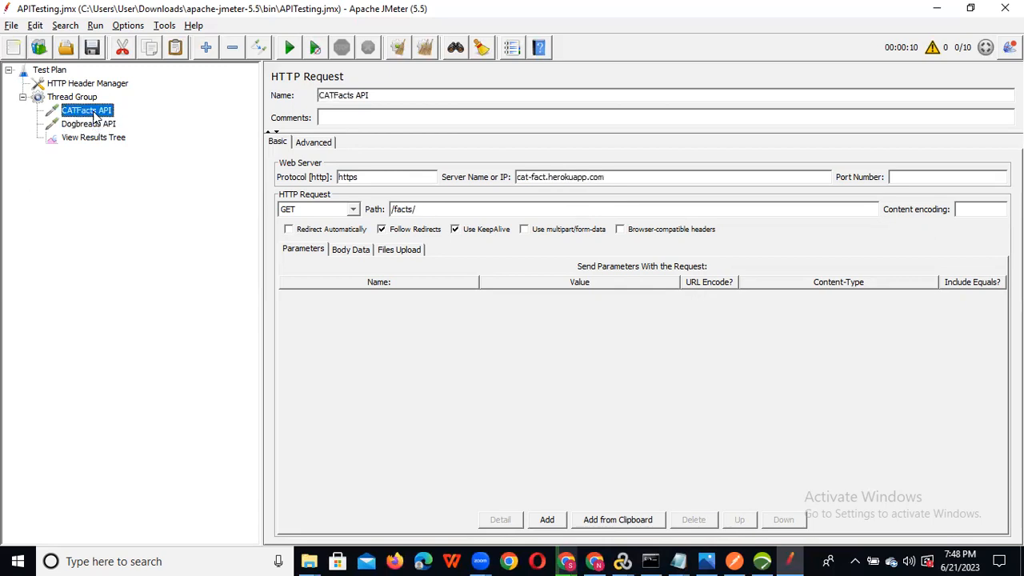
{"action": "left_click", "coordinate": [94, 130]}
{"action": "left_click", "coordinate": [95, 112]}
{"action": "left_click", "coordinate": [92, 126]}
{"action": "left_click", "coordinate": [90, 112]}
{"action": "left_click_drag", "start_coordinate": [455, 209], "coordinate": [415, 205]}
{"action": "key", "text": "BackSpace"}
{"action": "left_click", "coordinate": [79, 126]}
{"action": "left_click", "coordinate": [83, 112]}
{"action": "left_click", "coordinate": [88, 125]}
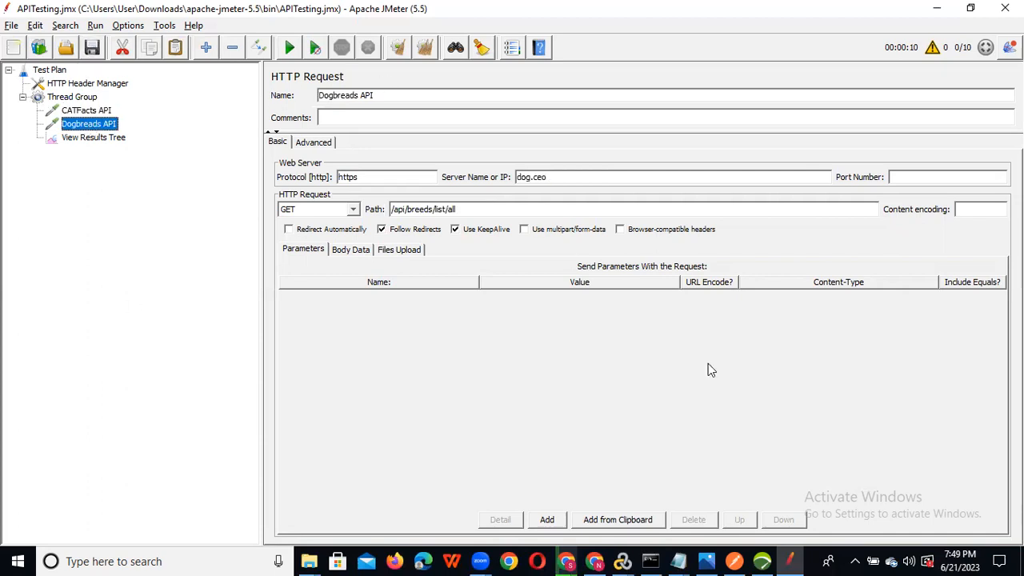
Switch to Chrome and search Google for "sample post API JSON" in a new browser tab.
{"action": "left_click", "coordinate": [595, 560]}
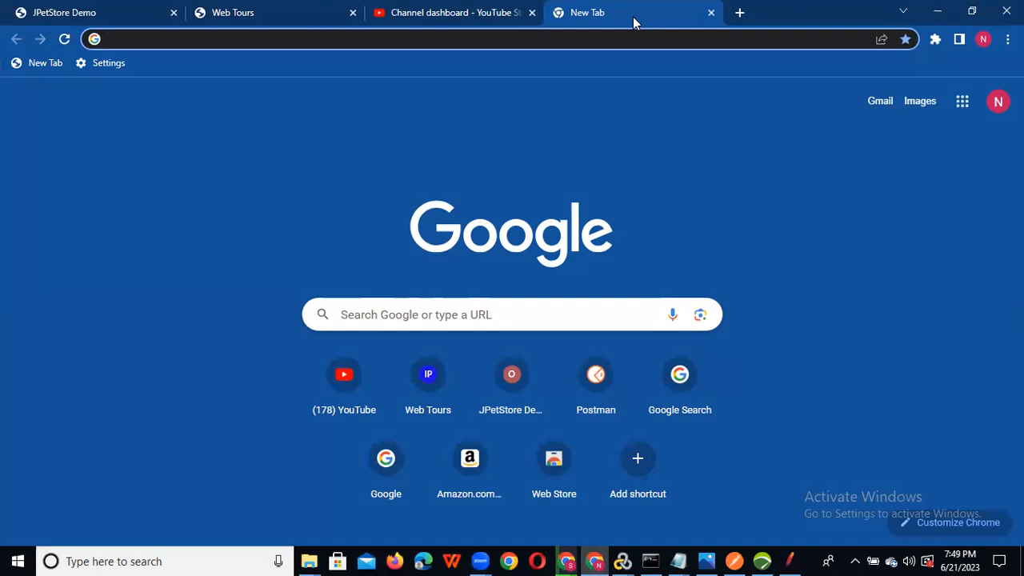
{"action": "left_click", "coordinate": [740, 14]}
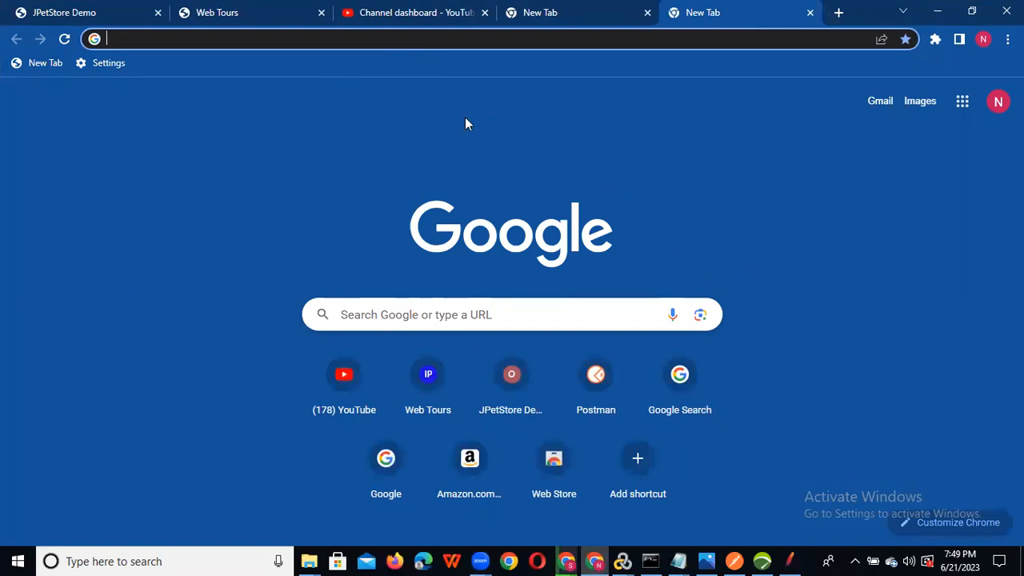
{"action": "left_click", "coordinate": [937, 16]}
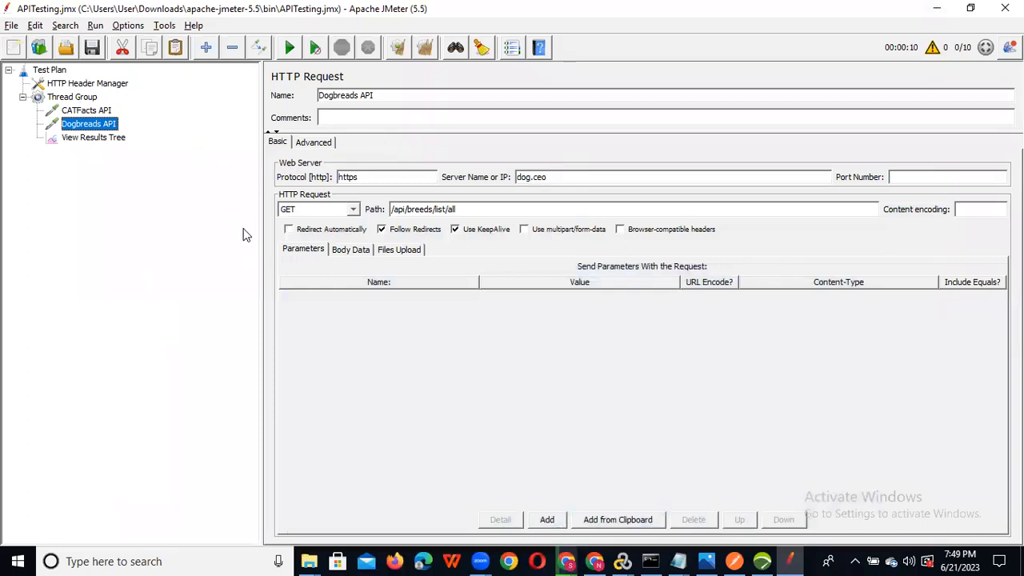
{"action": "left_click", "coordinate": [594, 560]}
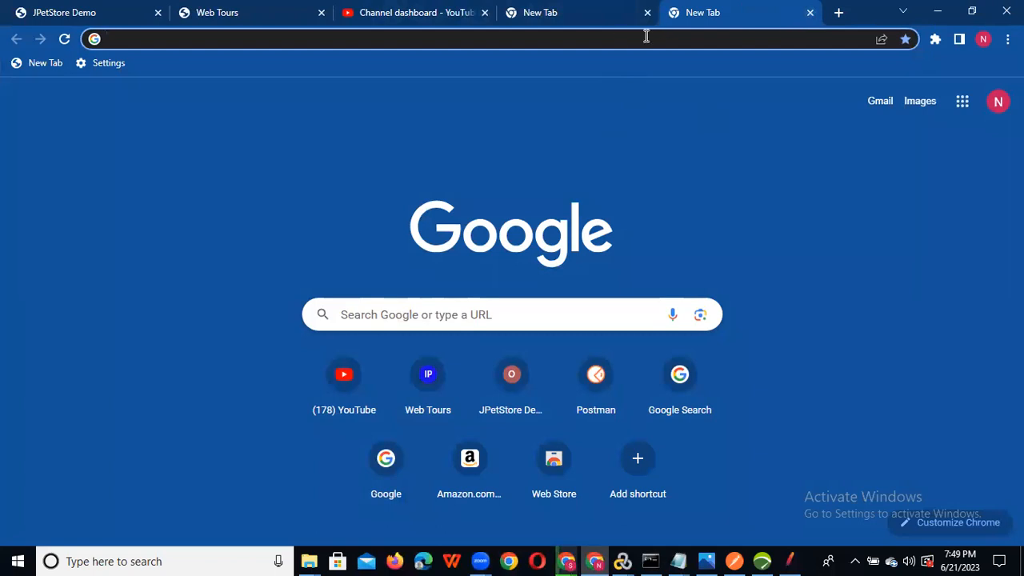
{"action": "left_click", "coordinate": [350, 306]}
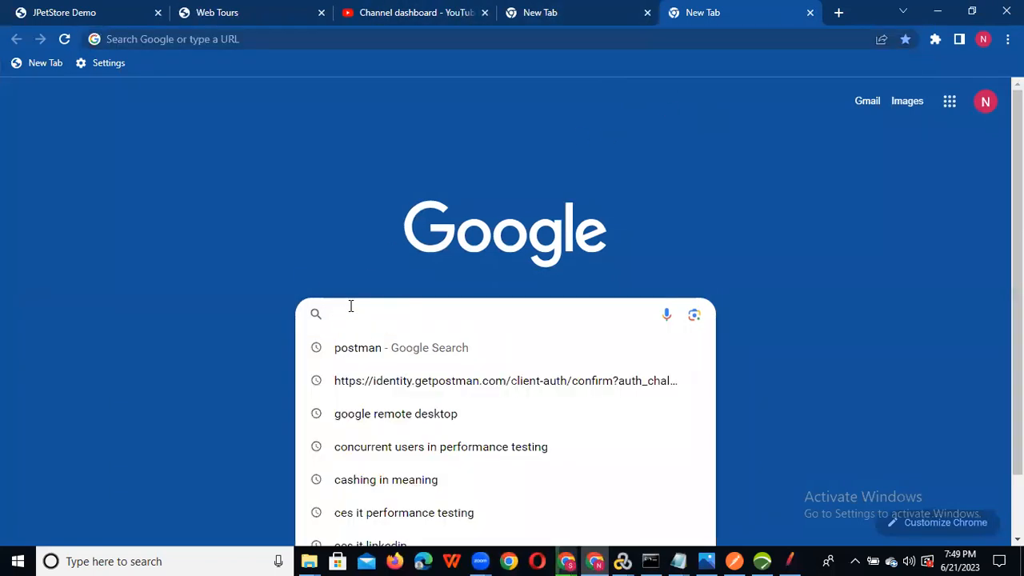
{"action": "type", "text": "sample"}
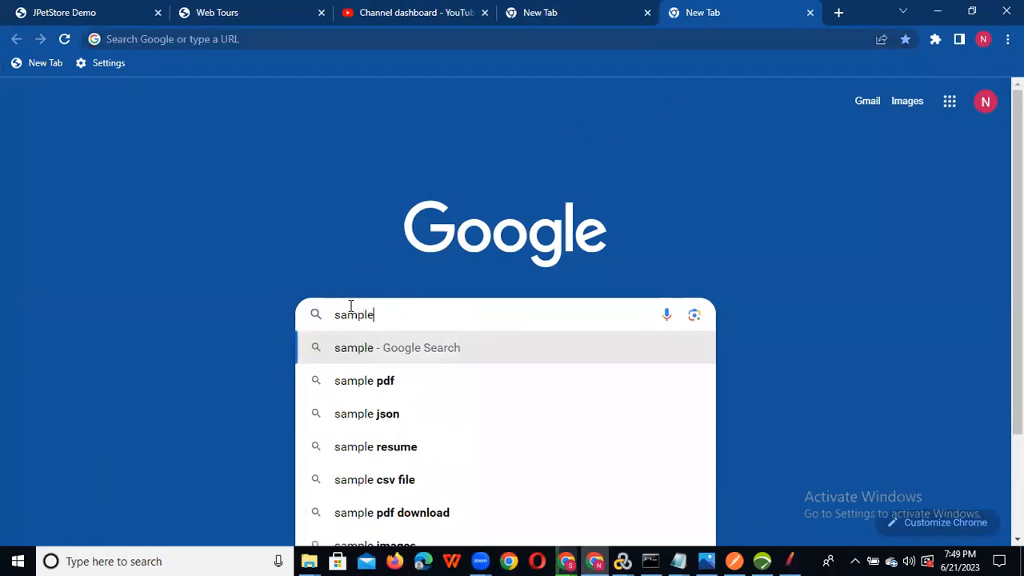
{"action": "type", "text": " post"}
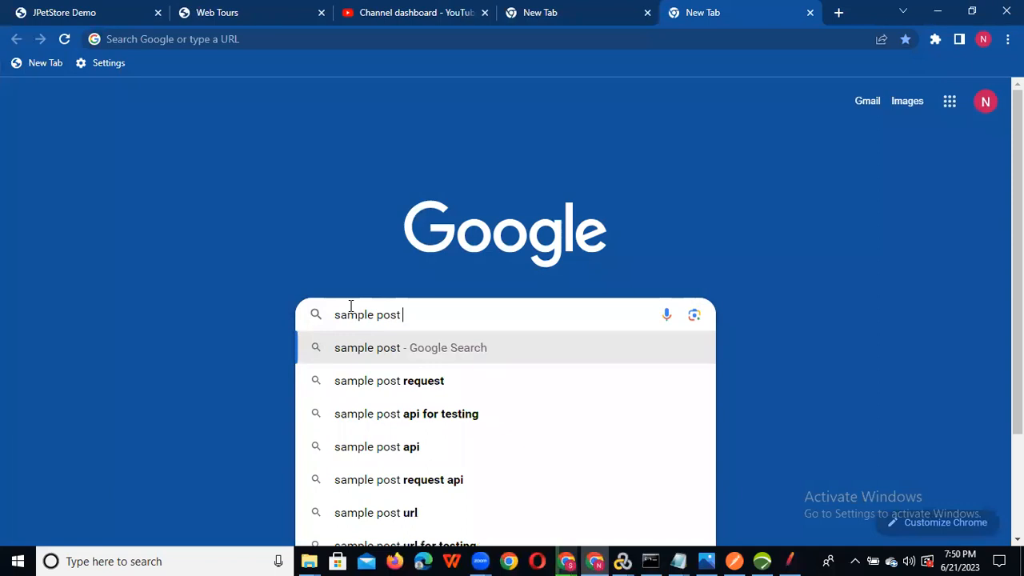
{"action": "type", "text": " A"}
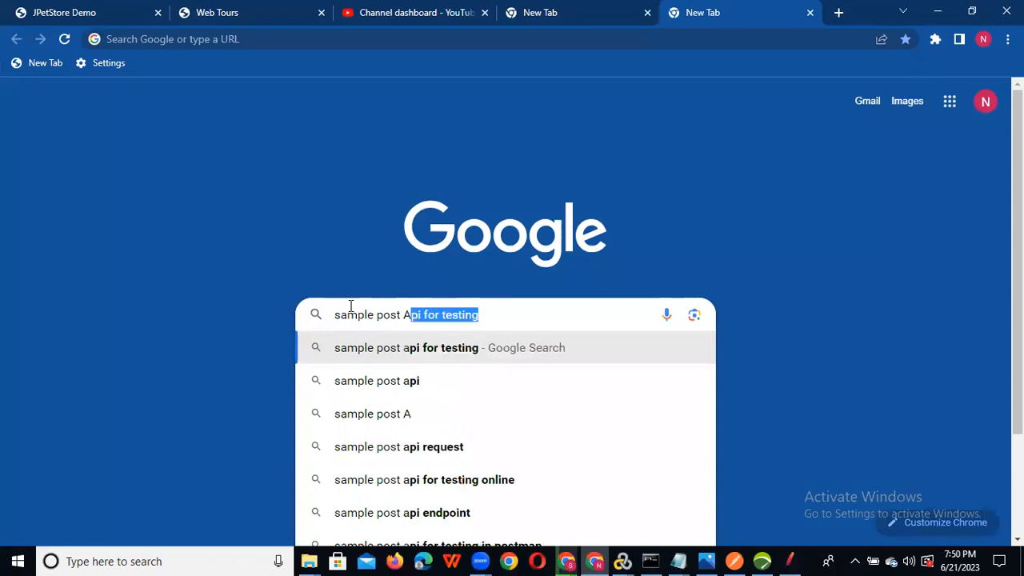
{"action": "type", "text": "PI JSON"}
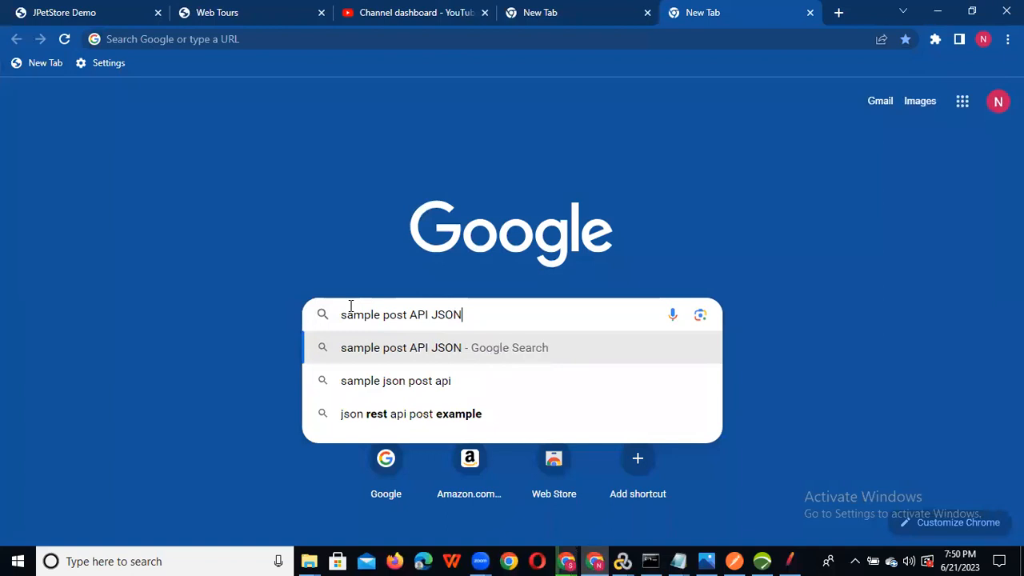
{"action": "left_click", "coordinate": [432, 354]}
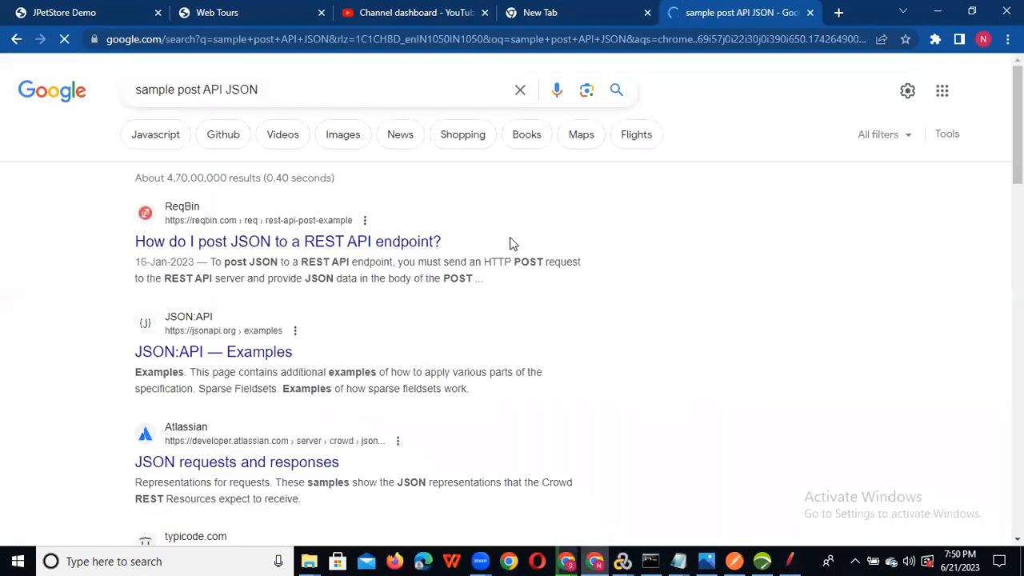
Open the JSON:API — Examples search result in a separate browser tab and bring it up.
{"action": "right_click", "coordinate": [177, 356]}
{"action": "left_click", "coordinate": [285, 369]}
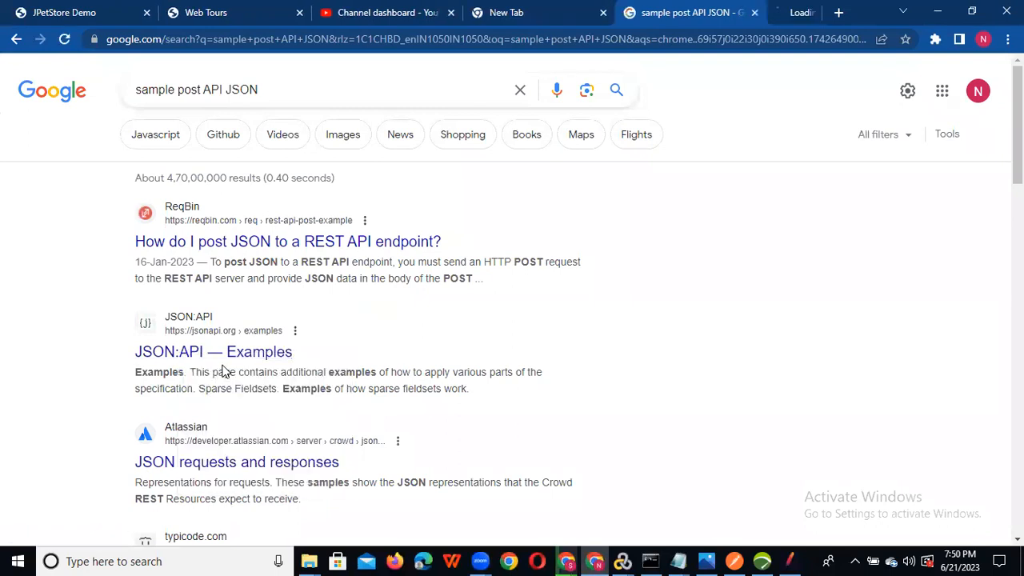
{"action": "left_click", "coordinate": [793, 8]}
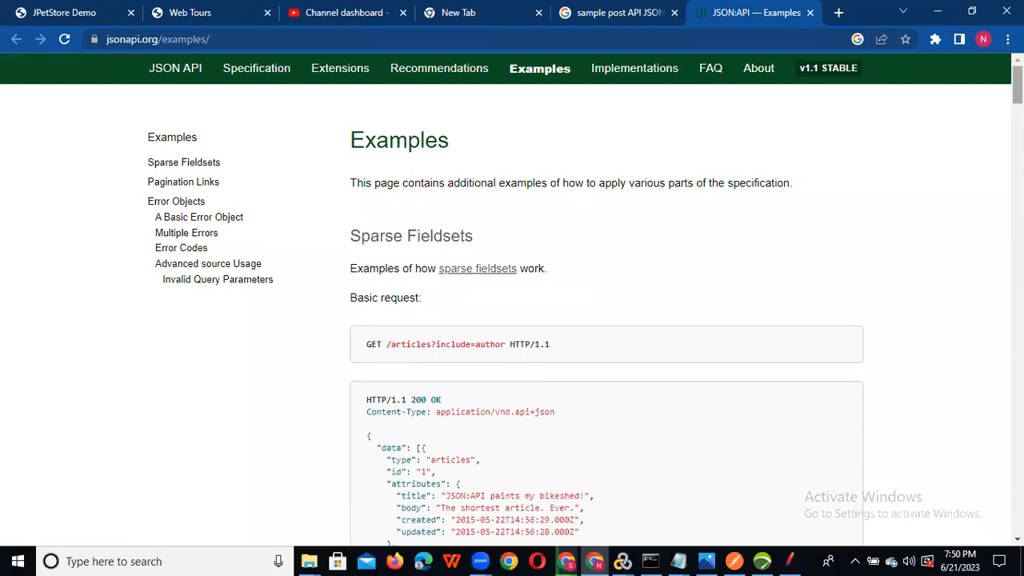
Look through the whole JSON:API Examples page for a sample POST request with a JSON body.
{"action": "scroll", "coordinate": [512, 304], "scroll_direction": "down", "scroll_amount": 8}
{"action": "scroll", "coordinate": [512, 305], "scroll_direction": "down", "scroll_amount": 4}
{"action": "scroll", "coordinate": [512, 304], "scroll_direction": "up", "scroll_amount": 2}
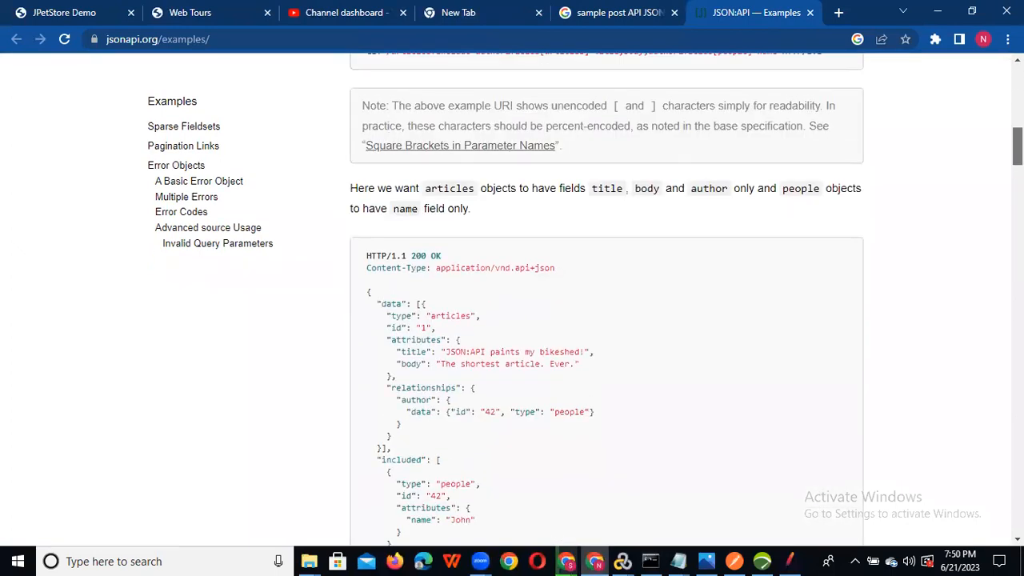
{"action": "scroll", "coordinate": [606, 296], "scroll_direction": "down", "scroll_amount": 3}
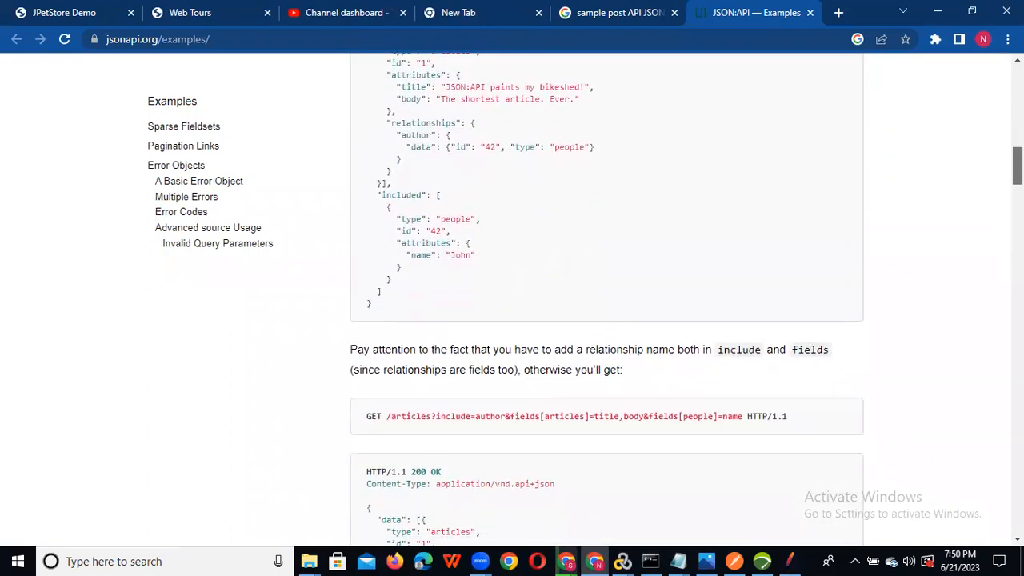
{"action": "scroll", "coordinate": [606, 296], "scroll_direction": "down", "scroll_amount": 10}
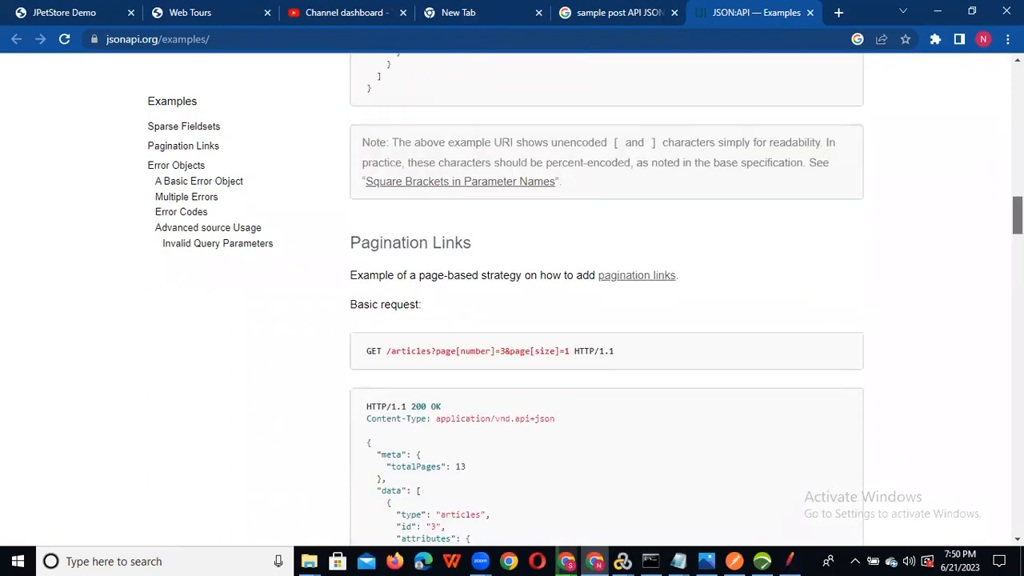
{"action": "scroll", "coordinate": [607, 296], "scroll_direction": "down", "scroll_amount": 8}
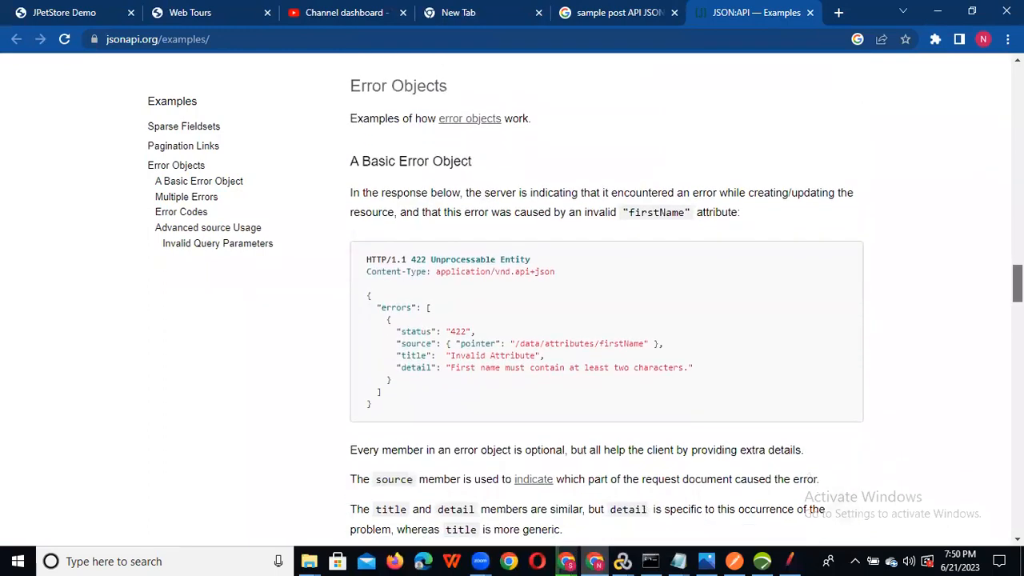
{"action": "scroll", "coordinate": [607, 296], "scroll_direction": "up", "scroll_amount": 1}
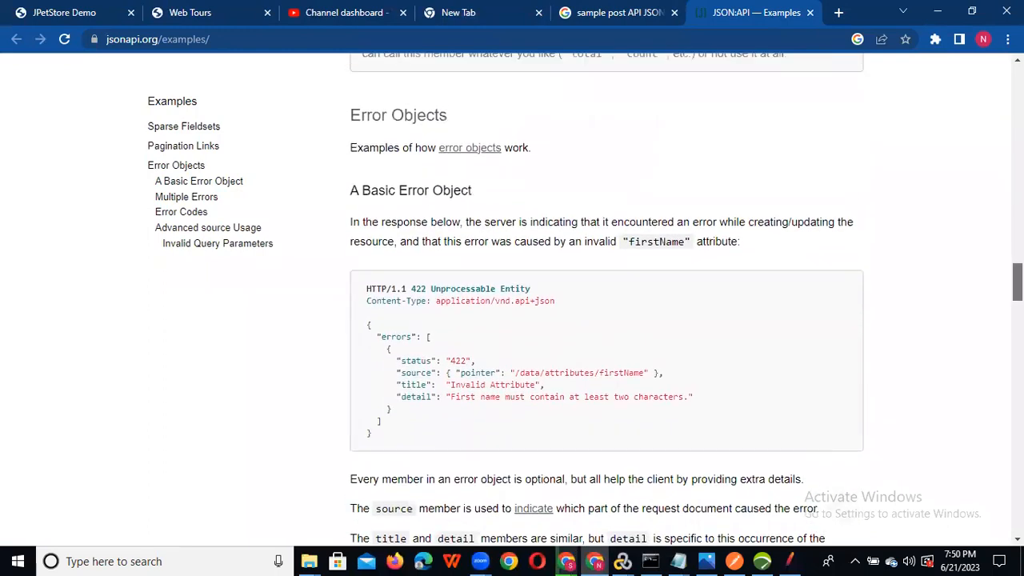
{"action": "scroll", "coordinate": [607, 296], "scroll_direction": "down", "scroll_amount": 7}
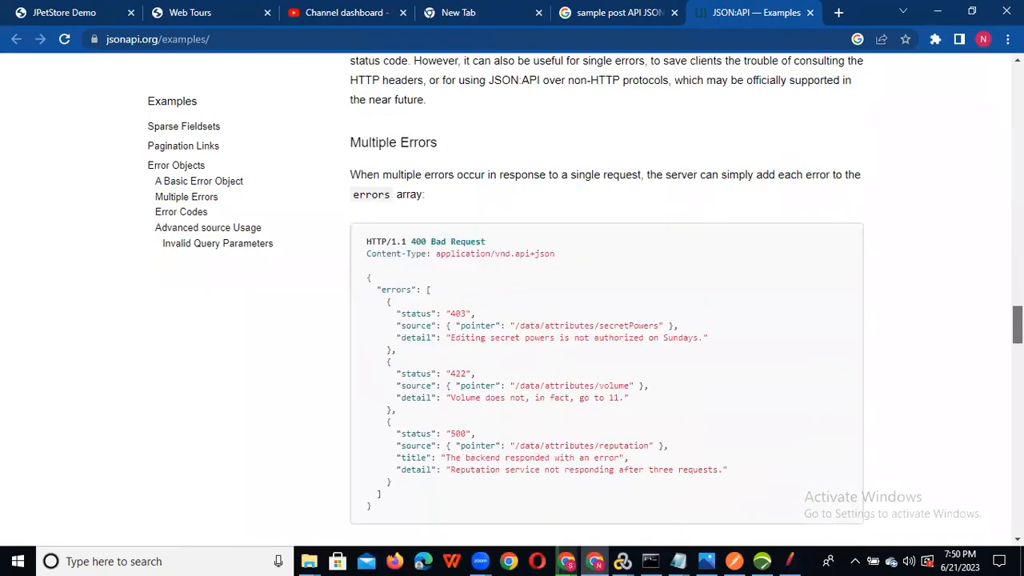
{"action": "scroll", "coordinate": [606, 296], "scroll_direction": "down", "scroll_amount": 7}
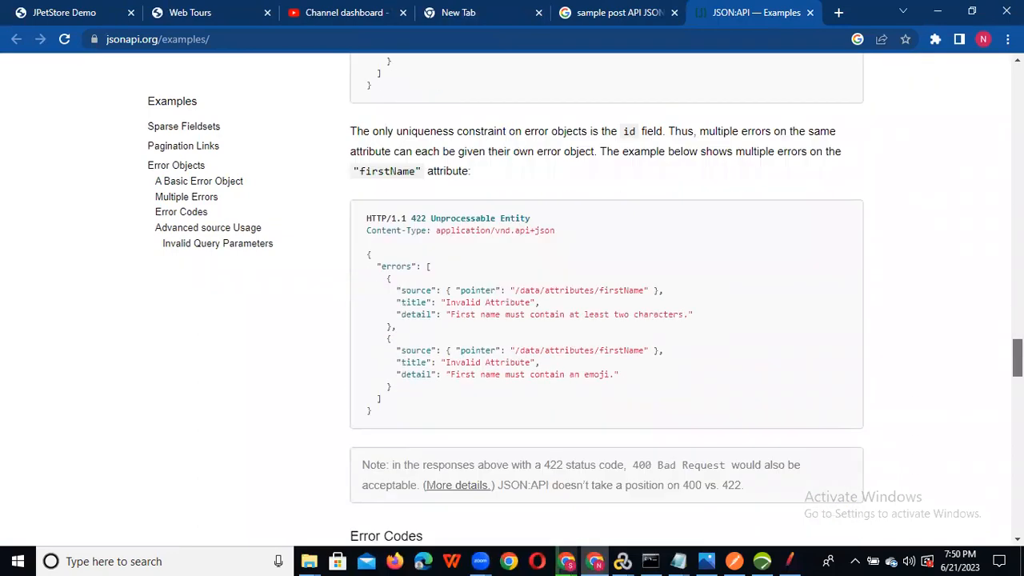
{"action": "scroll", "coordinate": [607, 296], "scroll_direction": "down", "scroll_amount": 3}
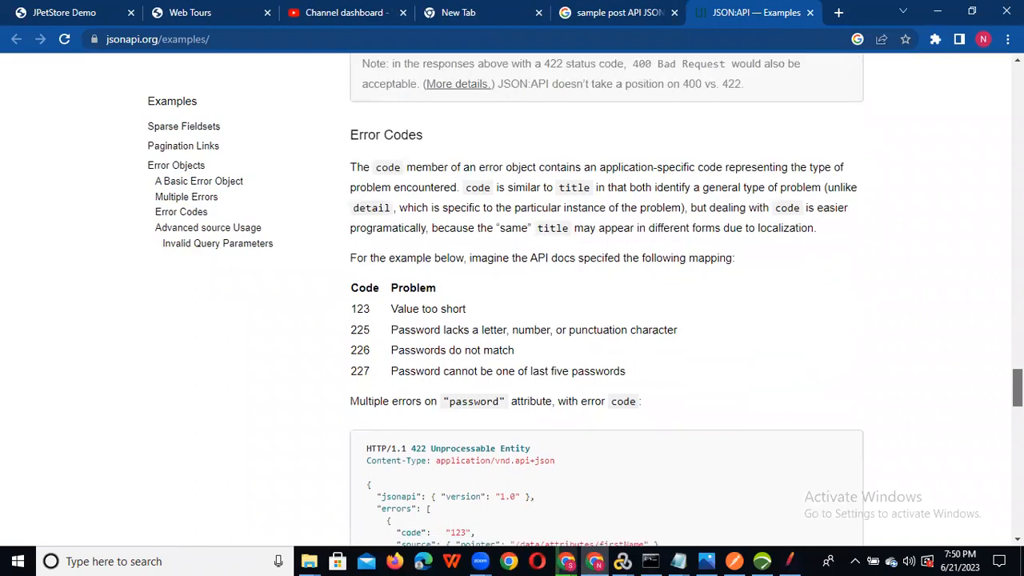
{"action": "scroll", "coordinate": [606, 296], "scroll_direction": "down", "scroll_amount": 3}
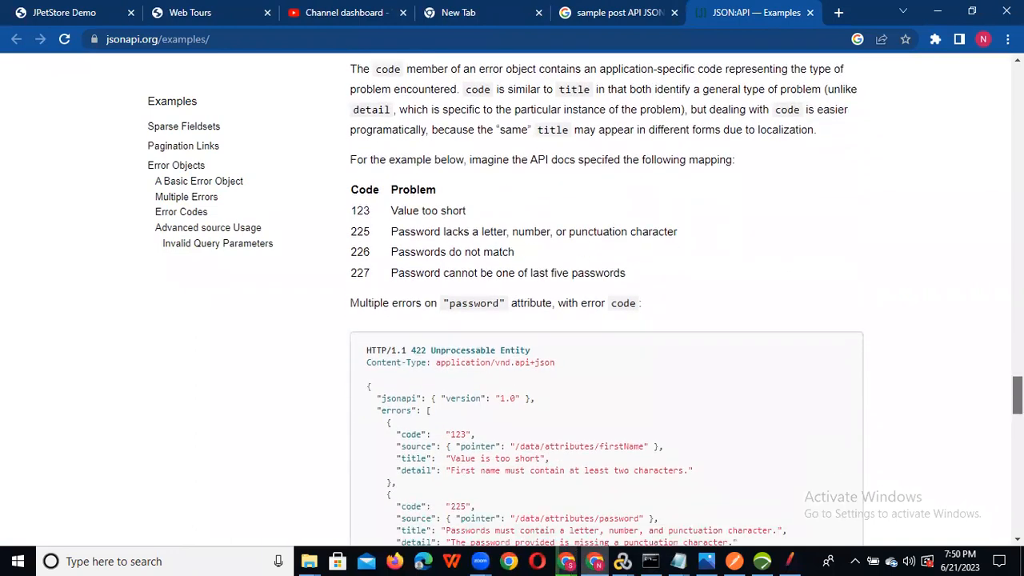
{"action": "scroll", "coordinate": [607, 296], "scroll_direction": "down", "scroll_amount": 17}
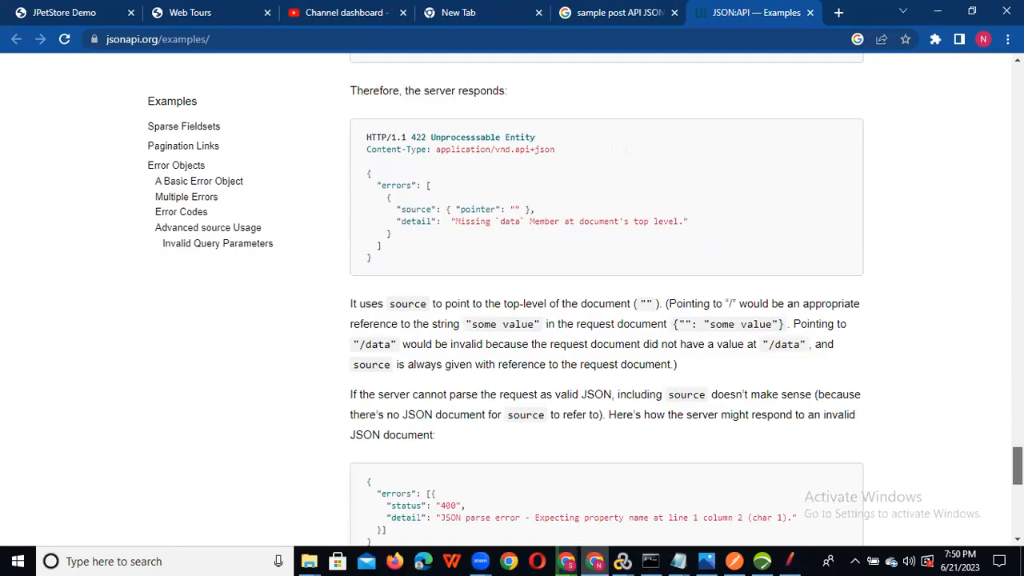
{"action": "scroll", "coordinate": [607, 296], "scroll_direction": "down", "scroll_amount": 2}
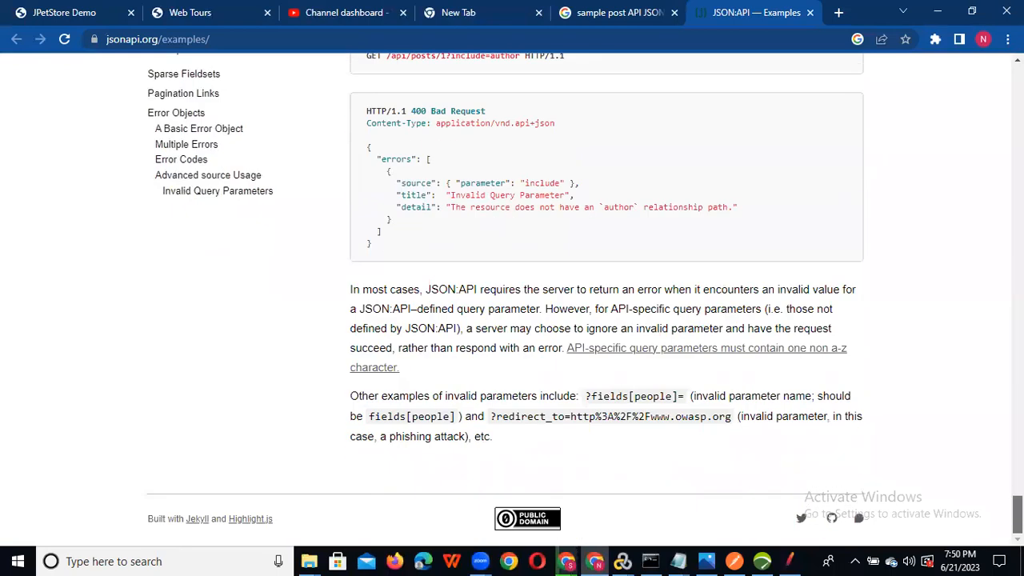
{"action": "scroll", "coordinate": [606, 296], "scroll_direction": "up", "scroll_amount": 4}
{"action": "scroll", "coordinate": [512, 296], "scroll_direction": "up", "scroll_amount": 20}
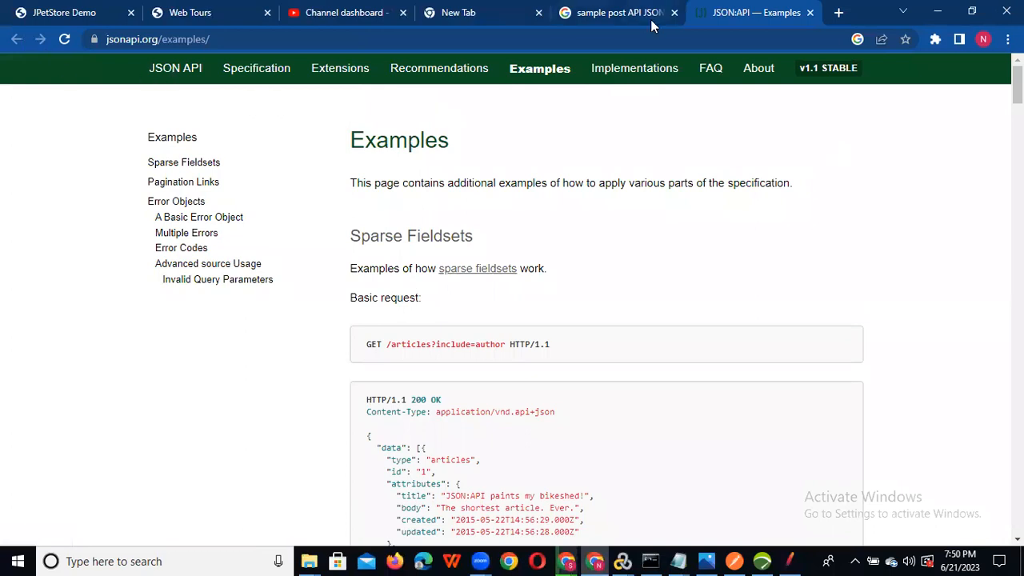
Open Atlassian's JSON requests and responses search result in a separate browser tab and view its XML and JSON representations.
{"action": "left_click", "coordinate": [621, 13]}
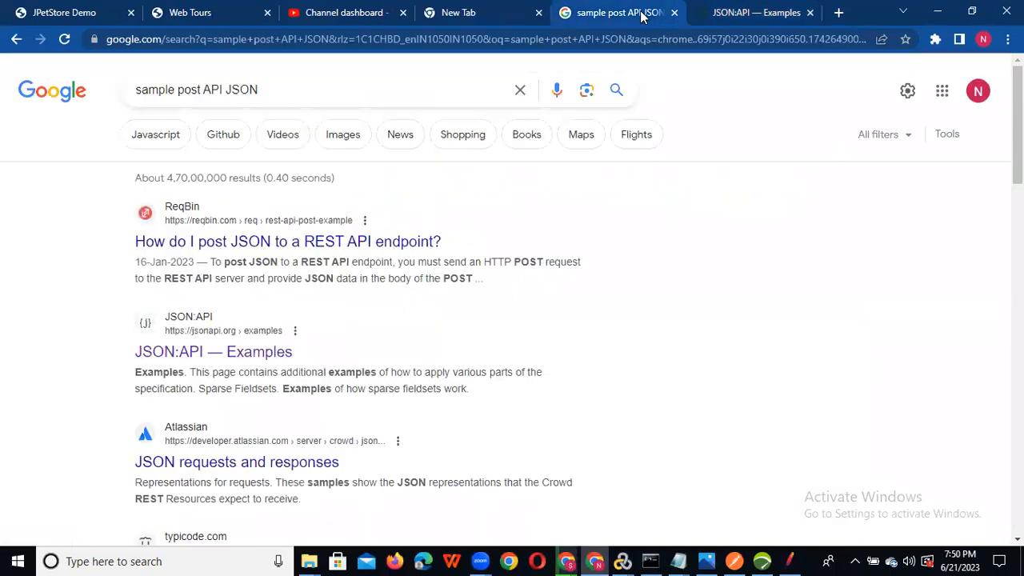
{"action": "right_click", "coordinate": [384, 371]}
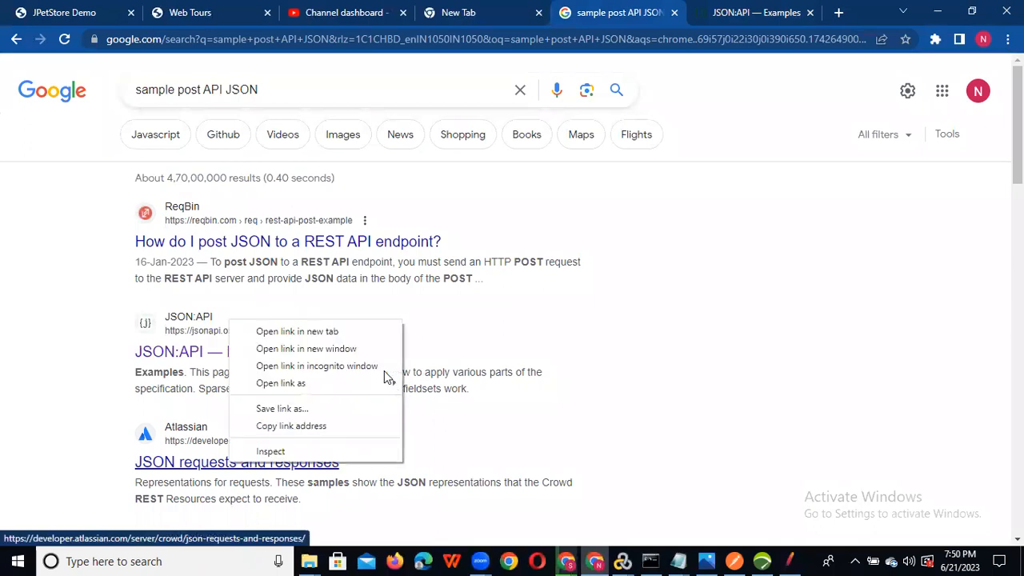
{"action": "left_click", "coordinate": [332, 329]}
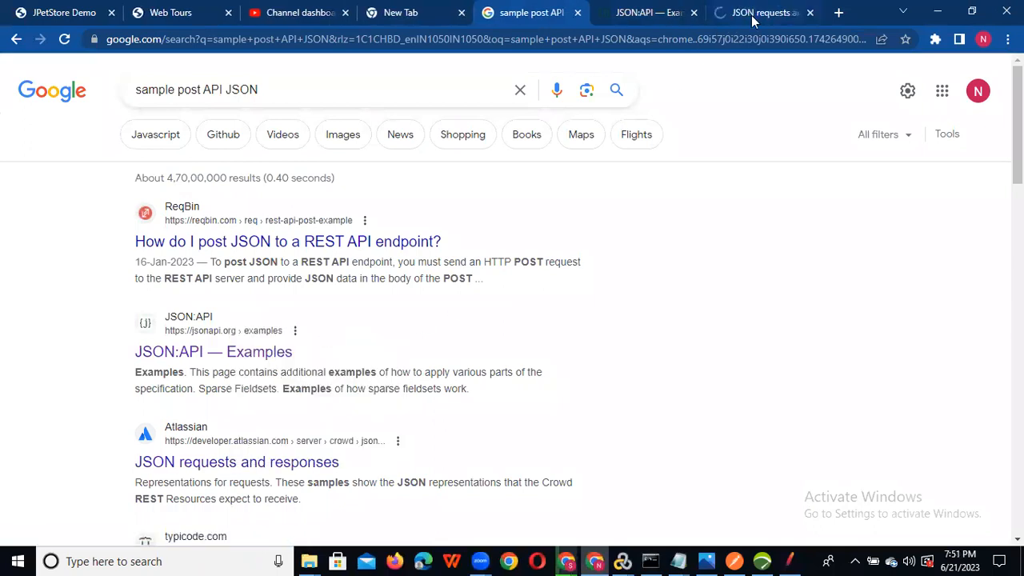
{"action": "left_click", "coordinate": [736, 13]}
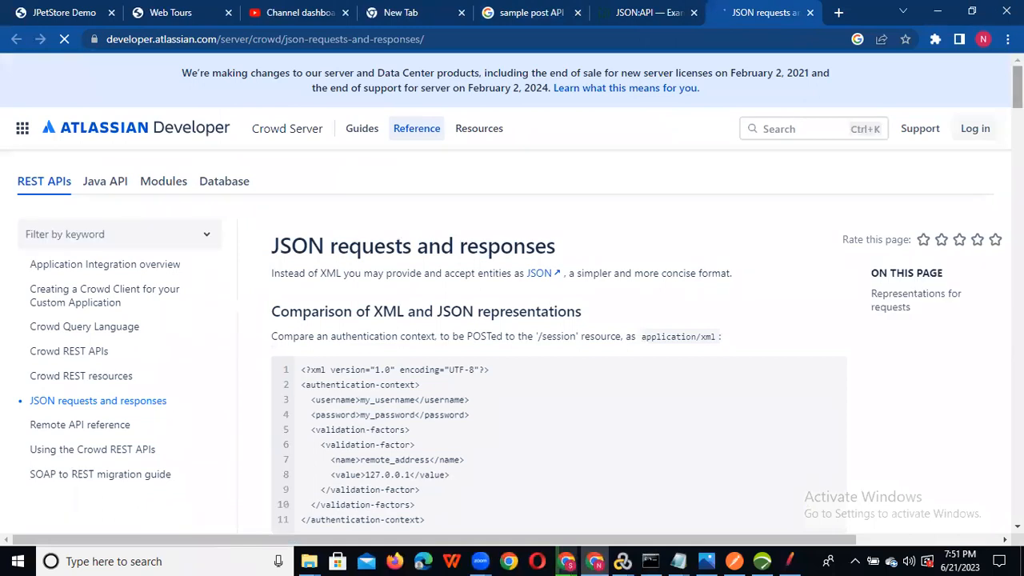
{"action": "scroll", "coordinate": [512, 293], "scroll_direction": "down", "scroll_amount": 5}
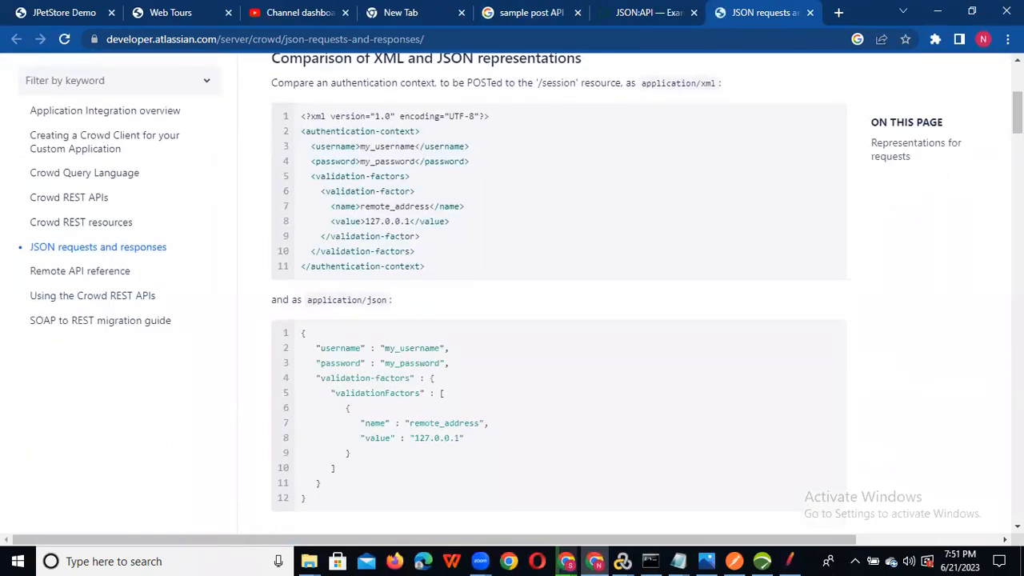